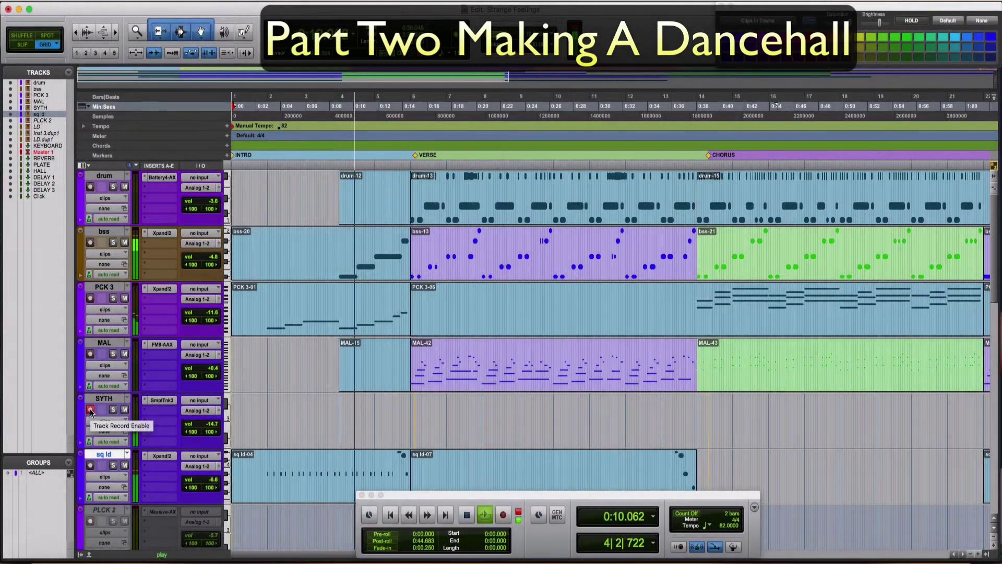
# Record-enable the SYTH track and lower the bss track's volume to -7.4
pyautogui.click(90, 410)
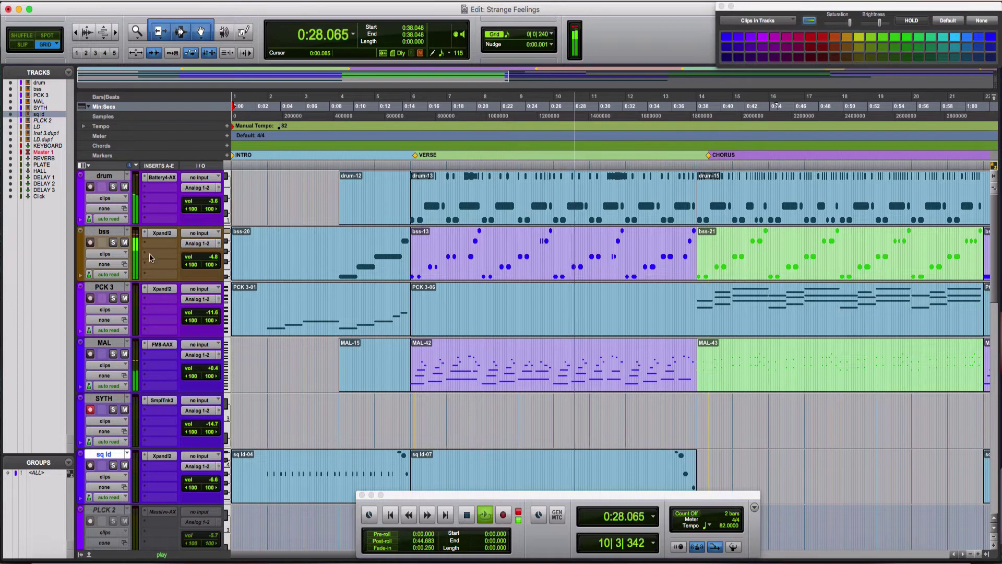
pyautogui.moveTo(195, 255); pyautogui.dragTo(191, 263)
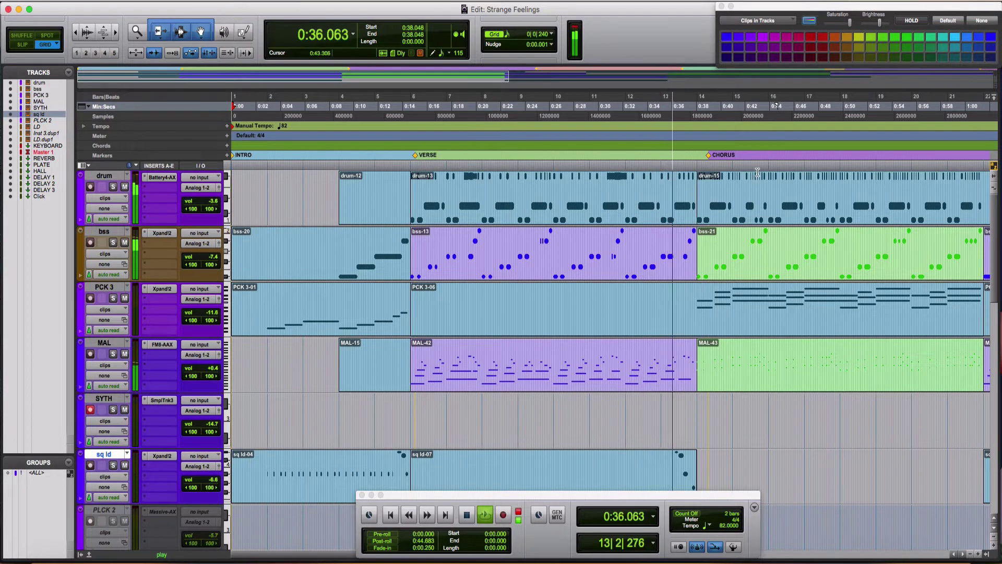
# Open the drum clip in the MIDI editor and add two consecutive 1/16 notes just below C1, at 13|3|720 and 13|4|000
pyautogui.click(739, 208)
pyautogui.doubleClick(738, 208)
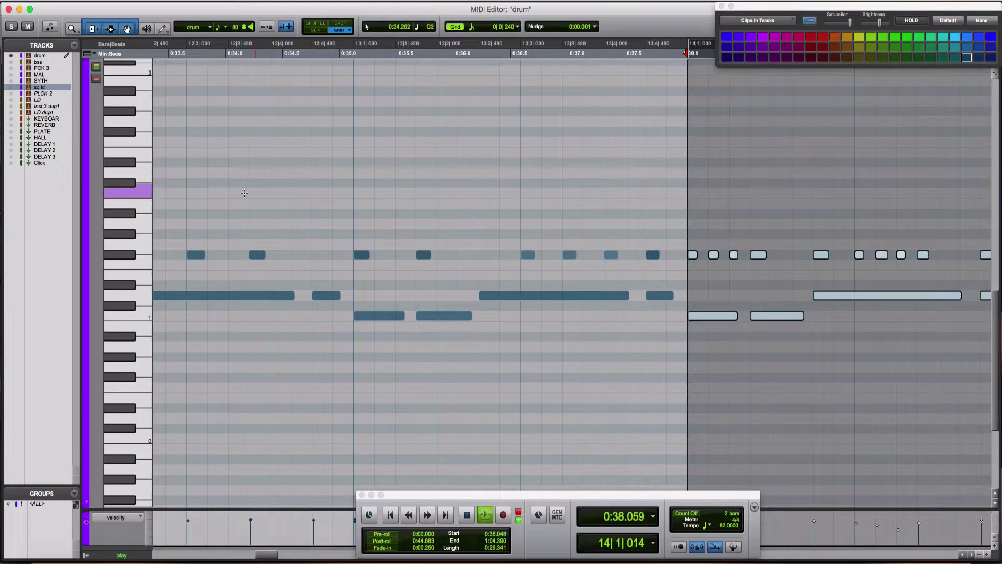
pyautogui.click(244, 193)
pyautogui.press('space')
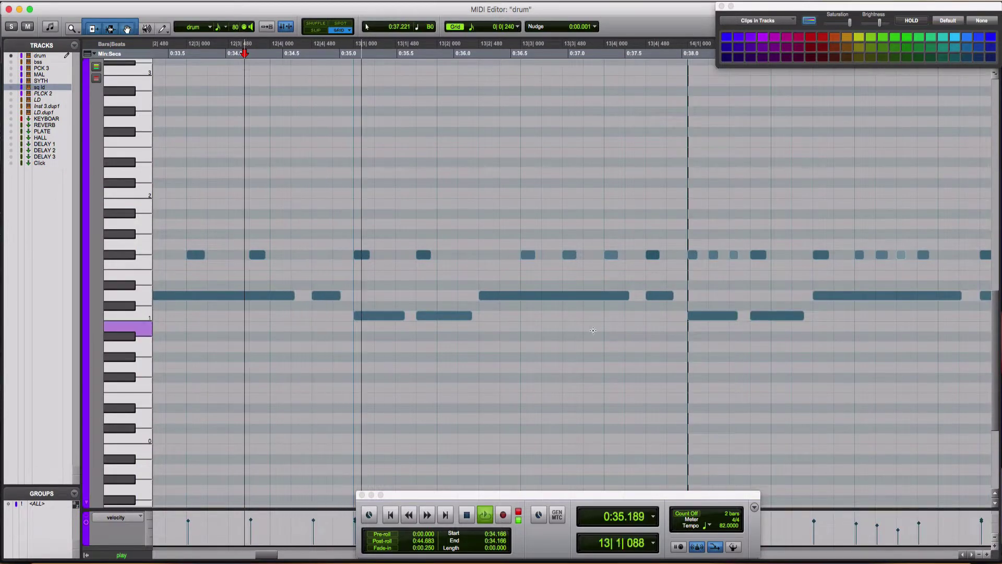
pyautogui.click(595, 327)
pyautogui.doubleClick(614, 328)
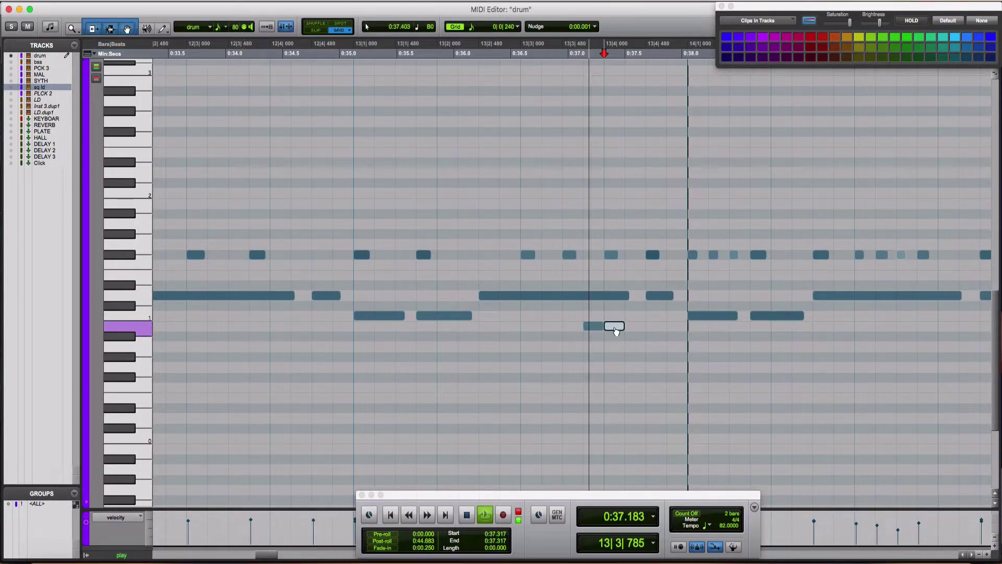
# Move both new drum notes up one semitone to C1 and play back bar 13
pyautogui.press('space')
pyautogui.click(584, 318)
pyautogui.moveTo(617, 324); pyautogui.dragTo(617, 314)
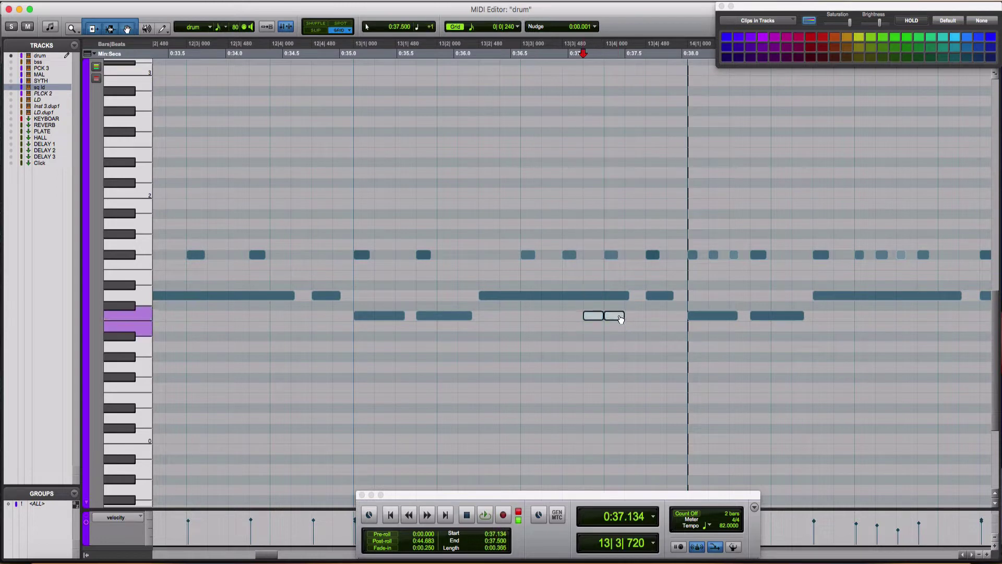
pyautogui.click(405, 190)
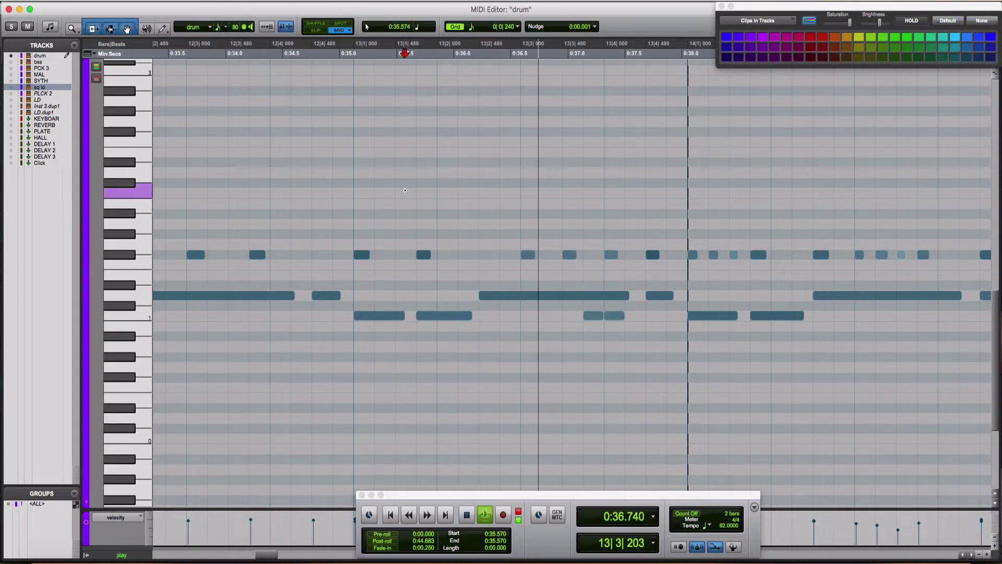
pyautogui.press('space')
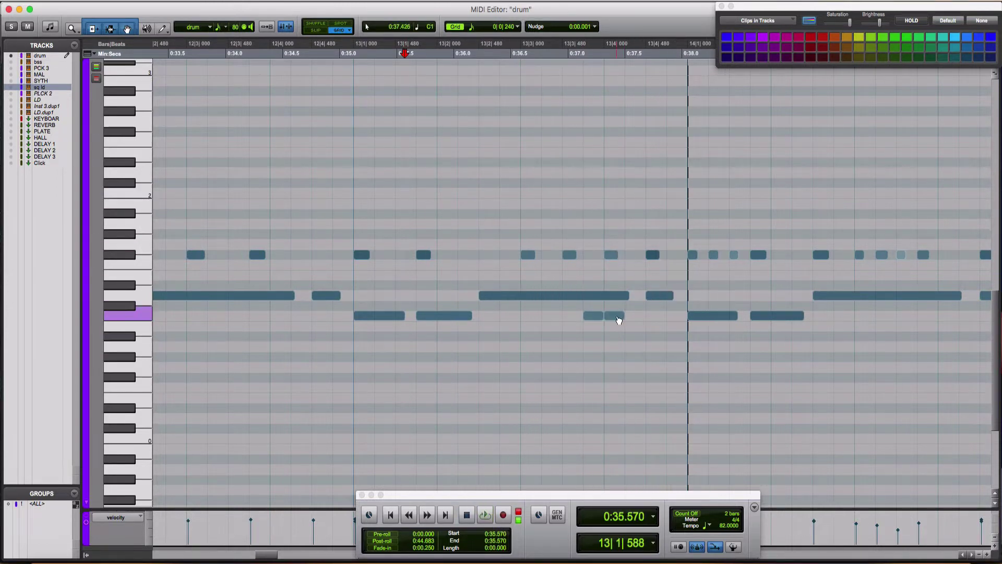
# Set the grid to 1/32 note, split the C1 note at 13|3|720 into two 1/32 notes, and audition the fill
pyautogui.click(500, 223)
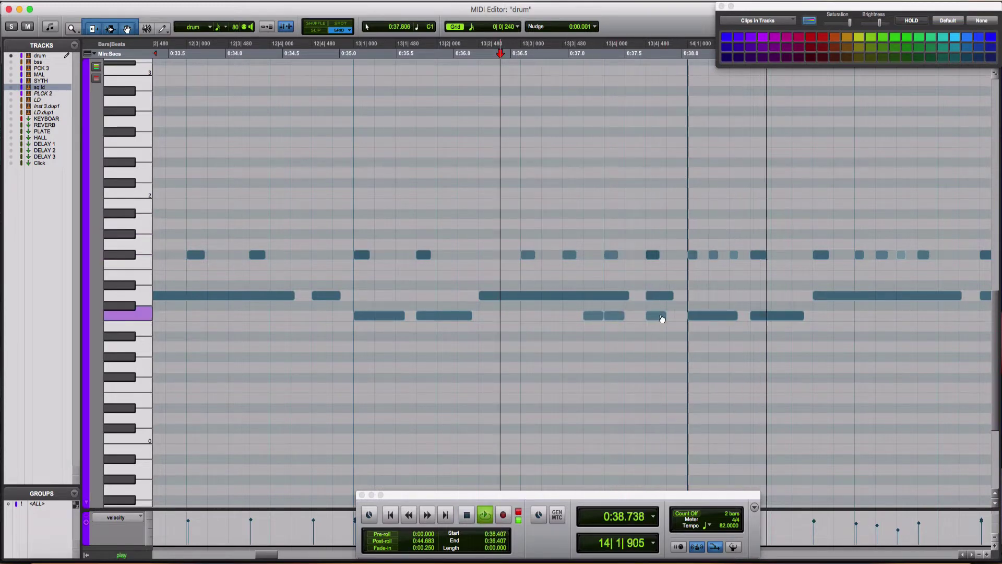
pyautogui.press('space')
pyautogui.click(476, 29)
pyautogui.click(503, 38)
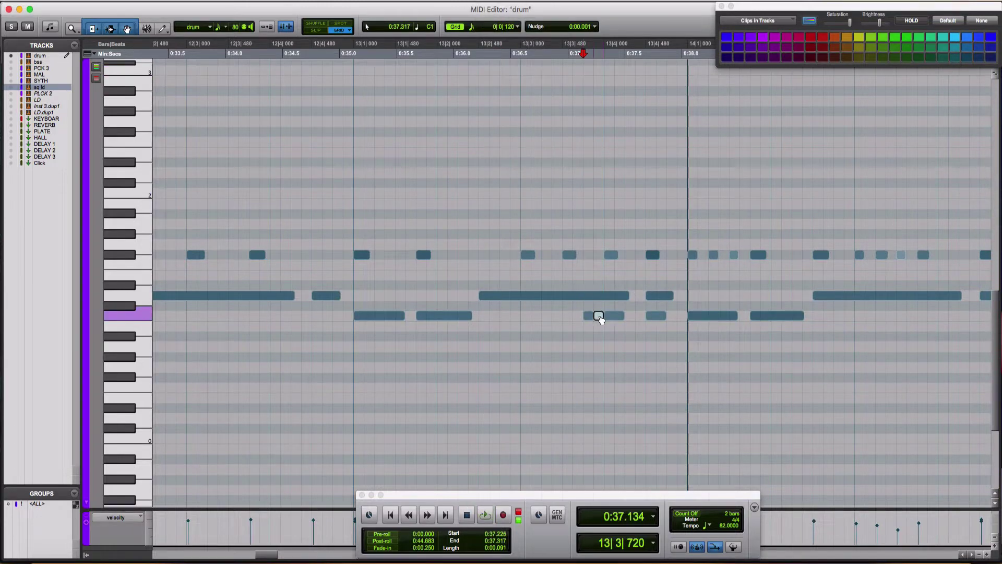
pyautogui.click(536, 237)
pyautogui.press('space')
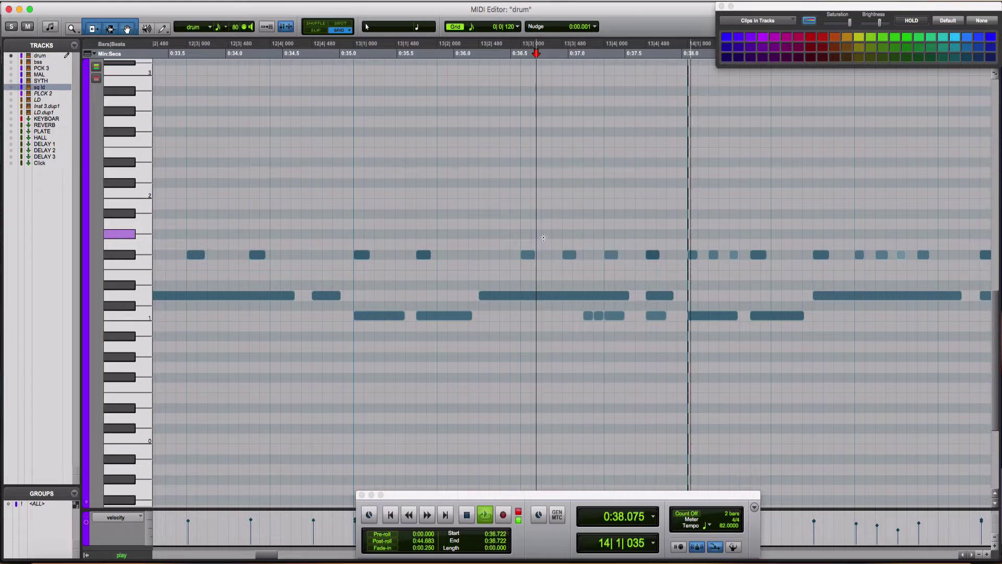
pyautogui.press('space')
# Add a C1 note at 13|4|240 and play back the fill leading into bar 14
pyautogui.click(624, 316)
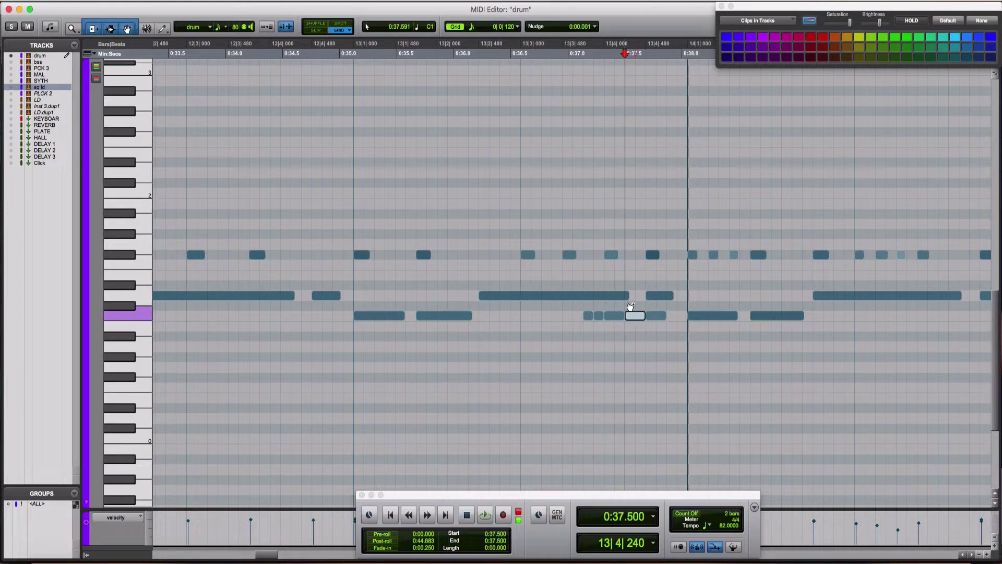
pyautogui.click(479, 167)
pyautogui.press('space')
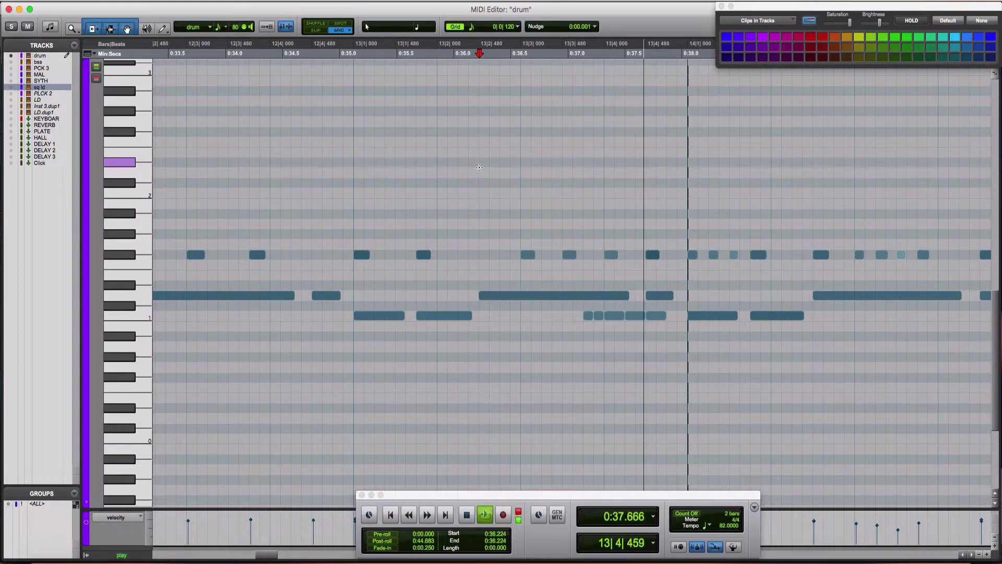
pyautogui.press('space')
pyautogui.click(326, 153)
pyautogui.press('space')
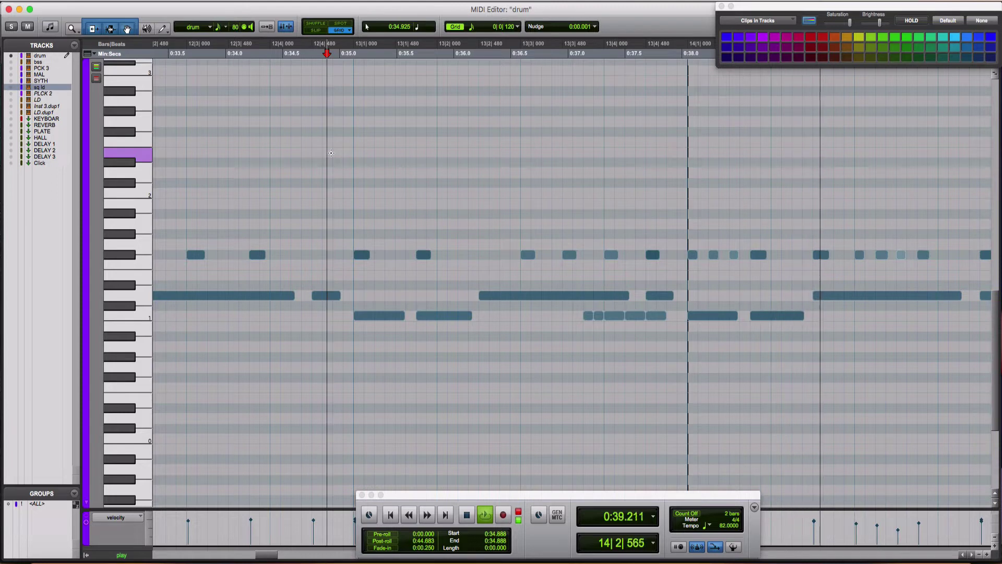
pyautogui.press('space')
pyautogui.press('space')
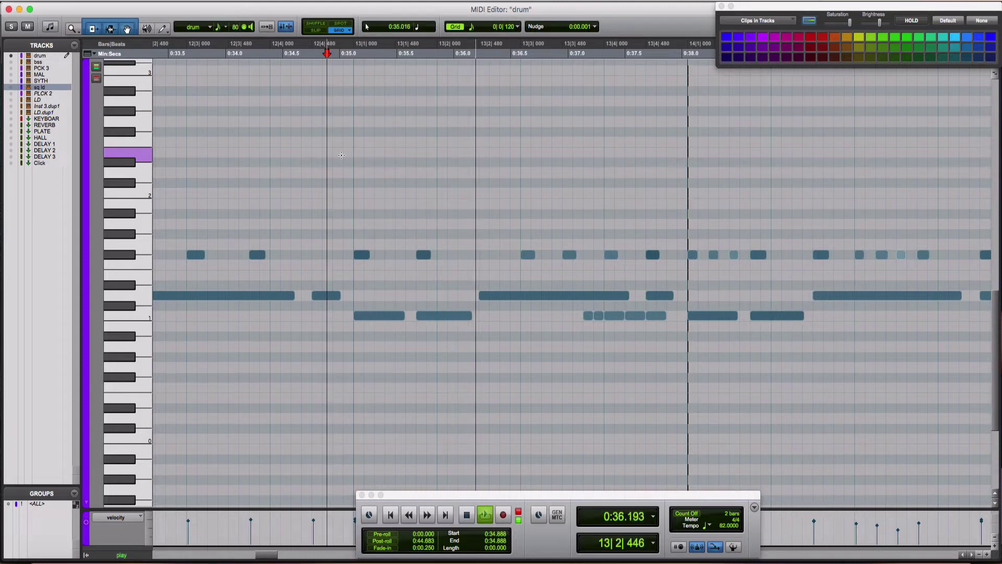
pyautogui.press('space')
# Add F#1 notes at 0:36.768 and 0:37.134 in bar 13, auditioning the pattern
pyautogui.click(542, 259)
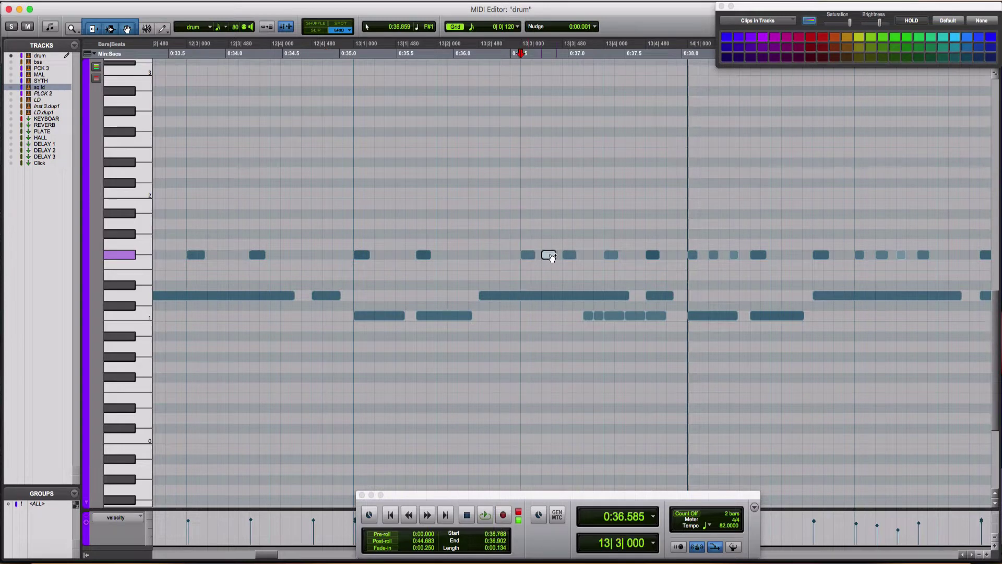
pyautogui.click(373, 184)
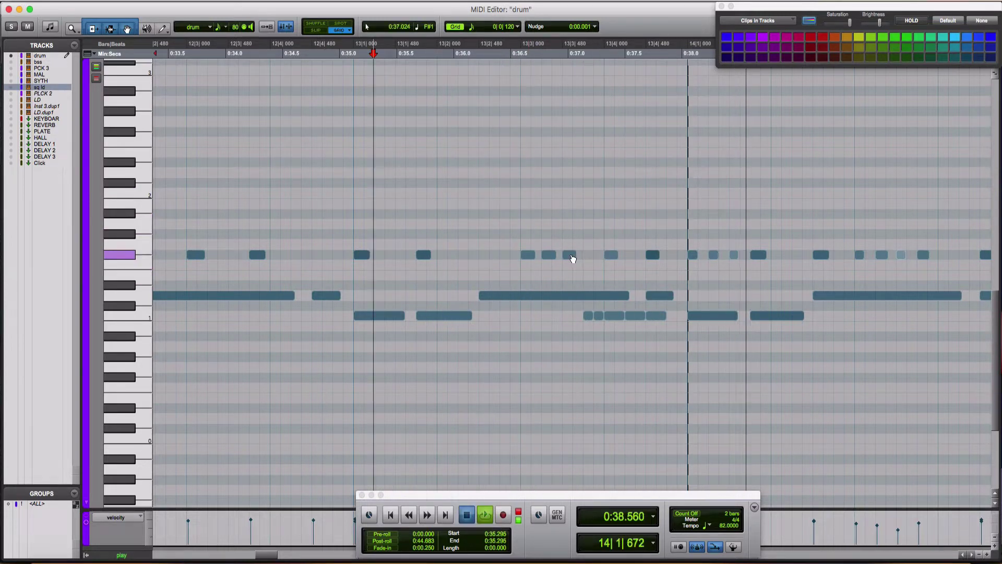
pyautogui.click(592, 256)
pyautogui.moveTo(593, 256); pyautogui.dragTo(591, 255)
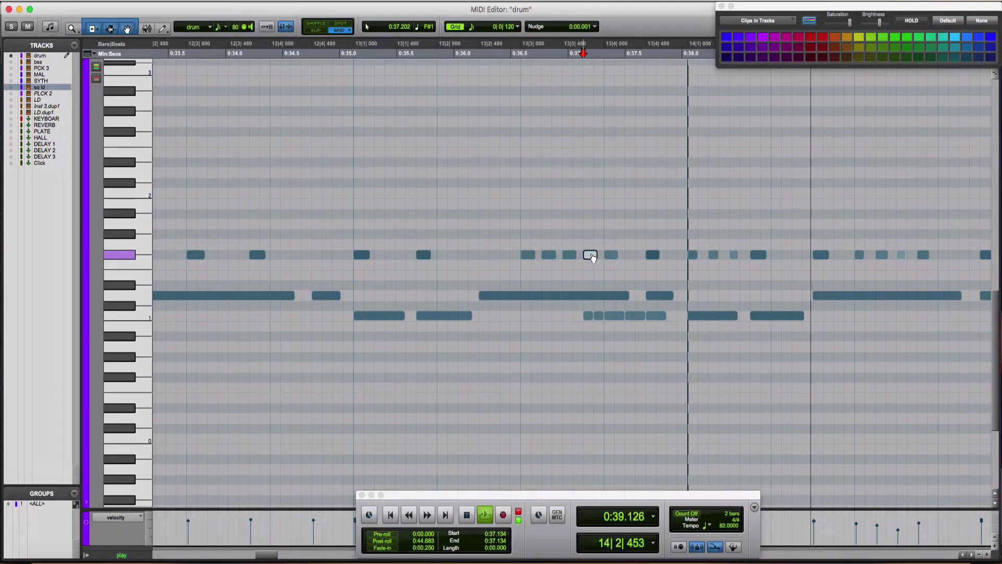
# Play the drum pattern on through the chorus and review the notes around bar 17
pyautogui.hscroll(2, 593, 257)
pyautogui.hscroll(10, 593, 257)
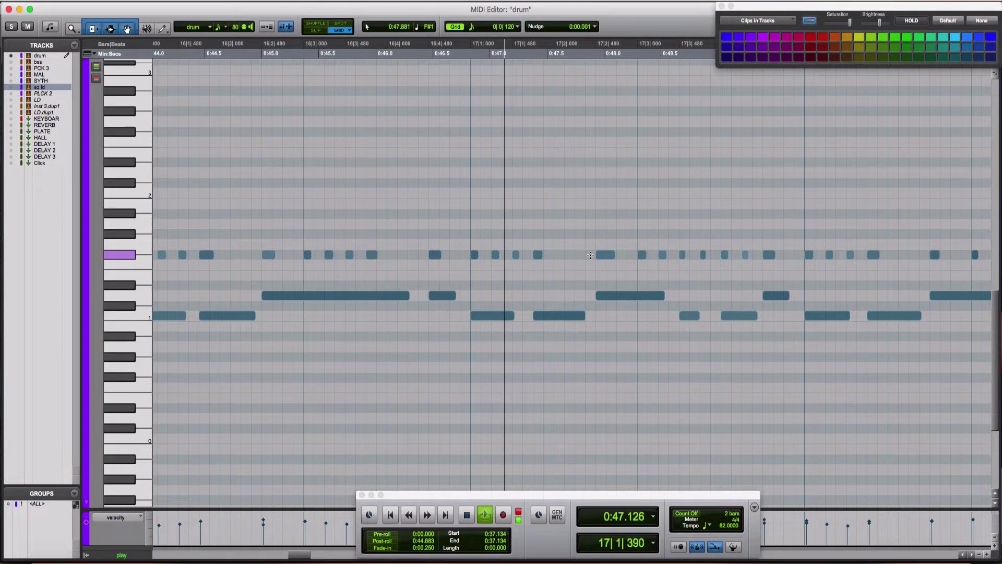
pyautogui.press('r')
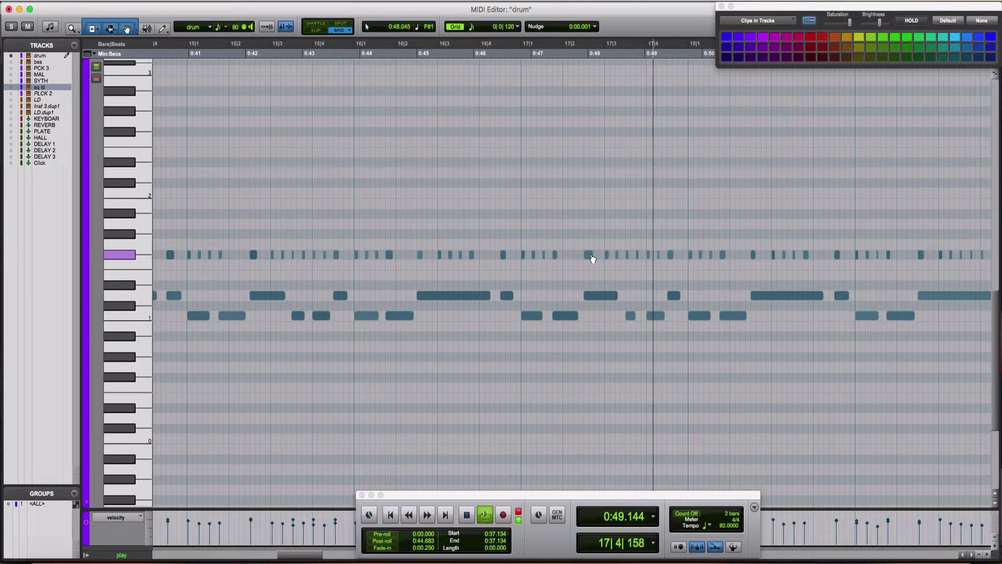
pyautogui.click(535, 230)
pyautogui.scroll(1, 535, 231)
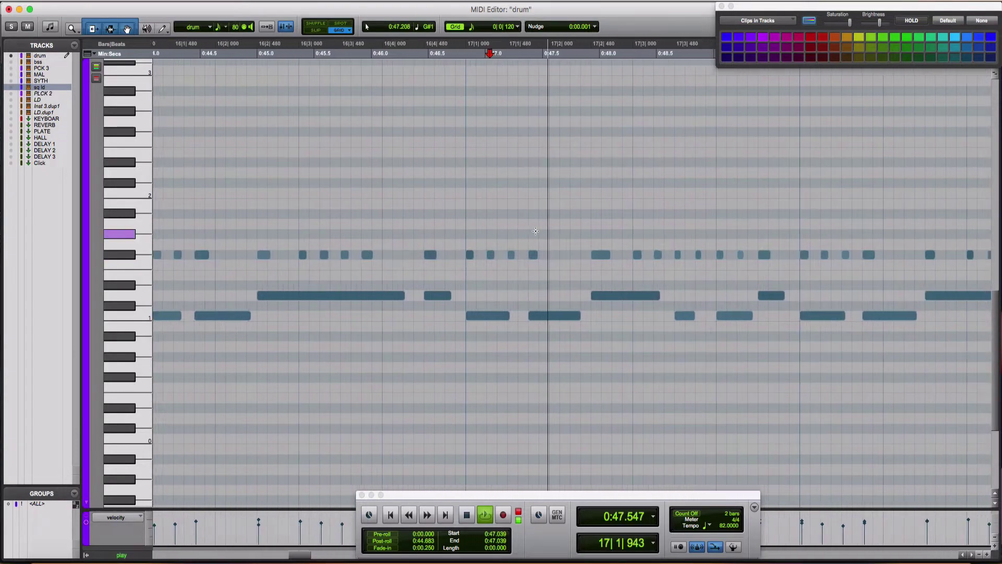
pyautogui.press('space')
pyautogui.press('space')
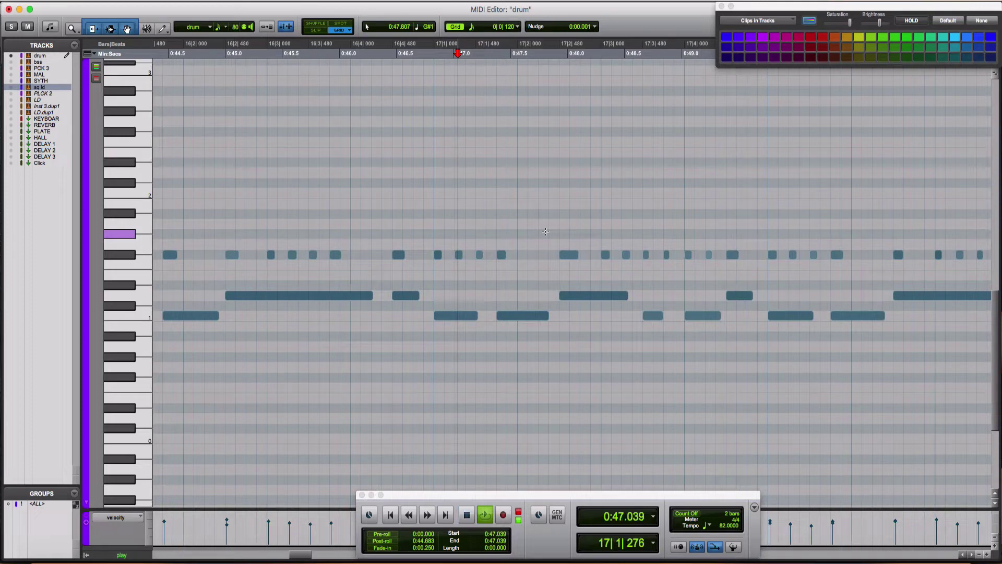
pyautogui.press('space')
# Set the grid to 1/32-note triplets and fill F#1 from 17|2|480 to 17|3|000 with consecutive triplet notes
pyautogui.click(473, 29)
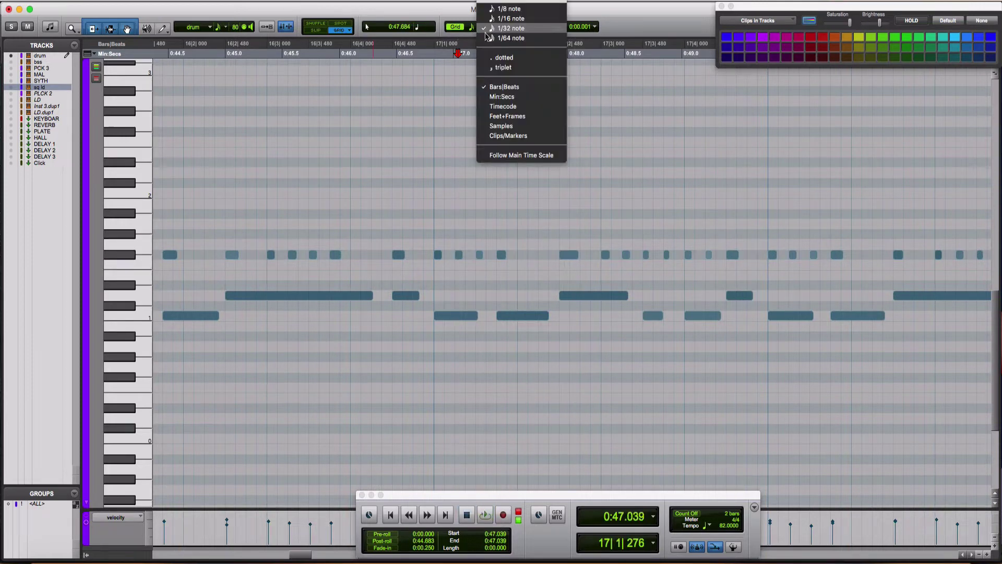
pyautogui.click(497, 65)
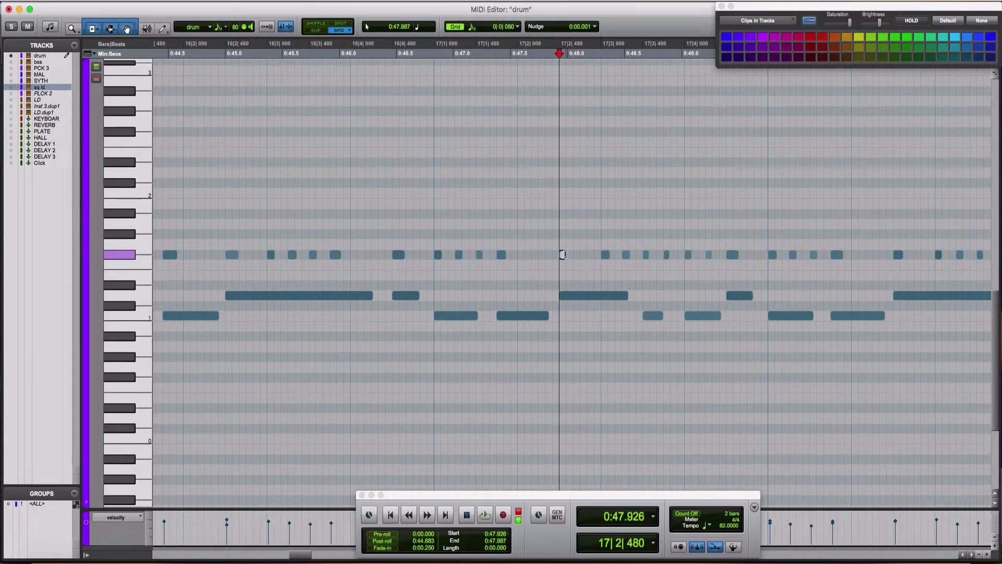
pyautogui.press('t')
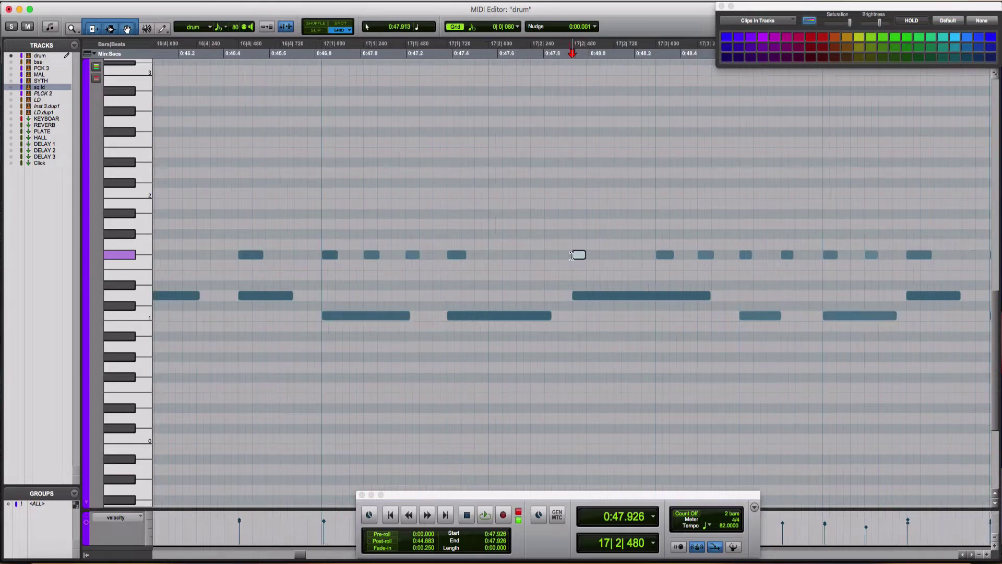
pyautogui.click(607, 256)
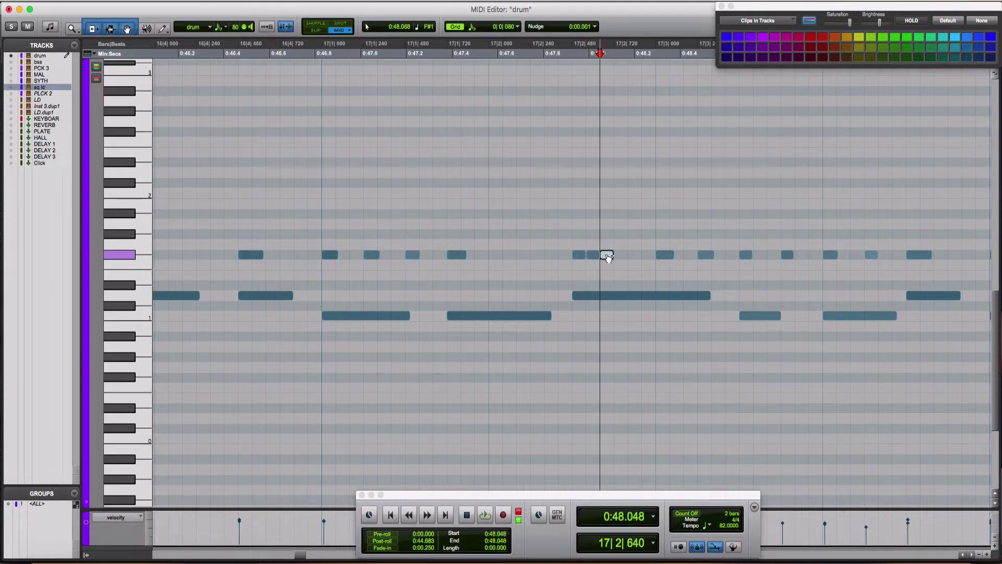
pyautogui.click(621, 255)
pyautogui.click(636, 255)
# Audition the new triplet roll in bar 17 and play on to bar 19
pyautogui.click(418, 196)
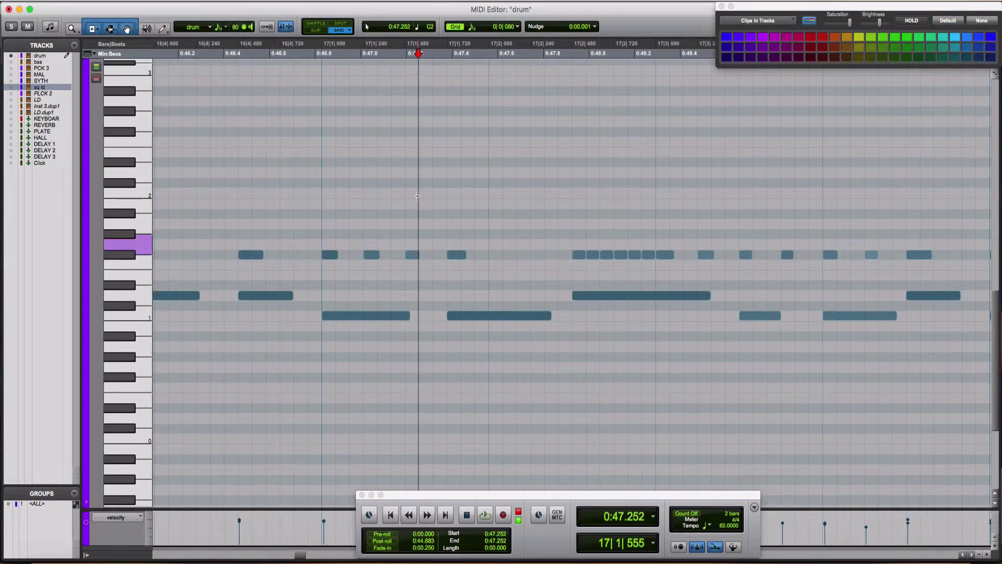
pyautogui.press('space')
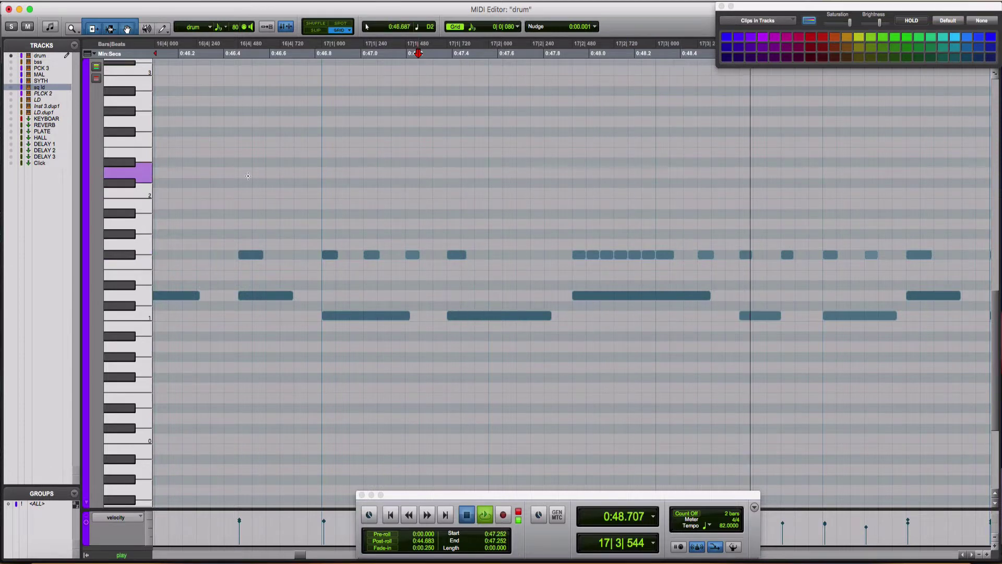
pyautogui.click(241, 176)
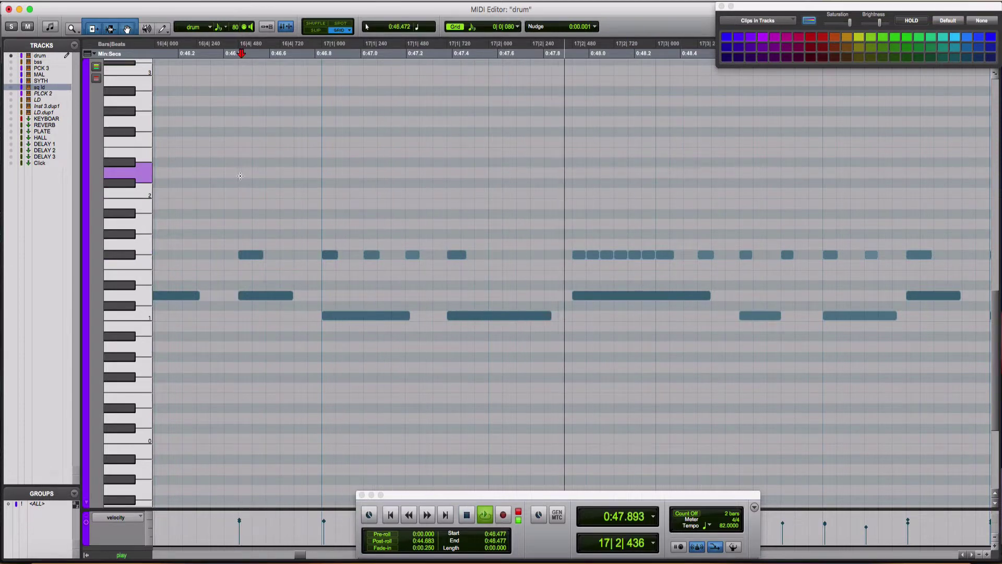
pyautogui.click(240, 176)
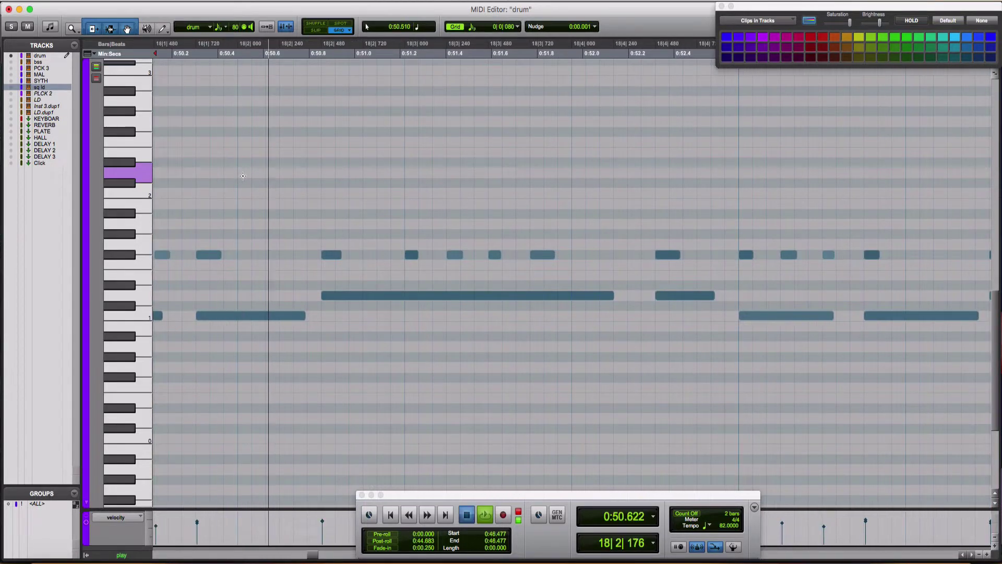
pyautogui.press('space')
pyautogui.press('space')
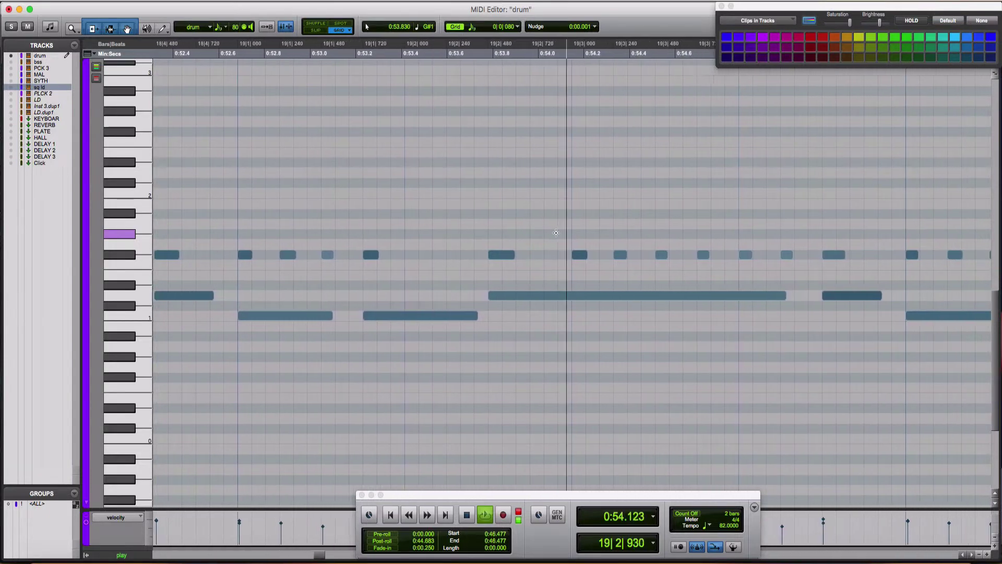
pyautogui.press('space')
# Set the grid to 1/64-note triplets, fill F#1 from 19|3|000 to 19|3|240 with short notes, and audition the roll
pyautogui.click(562, 255)
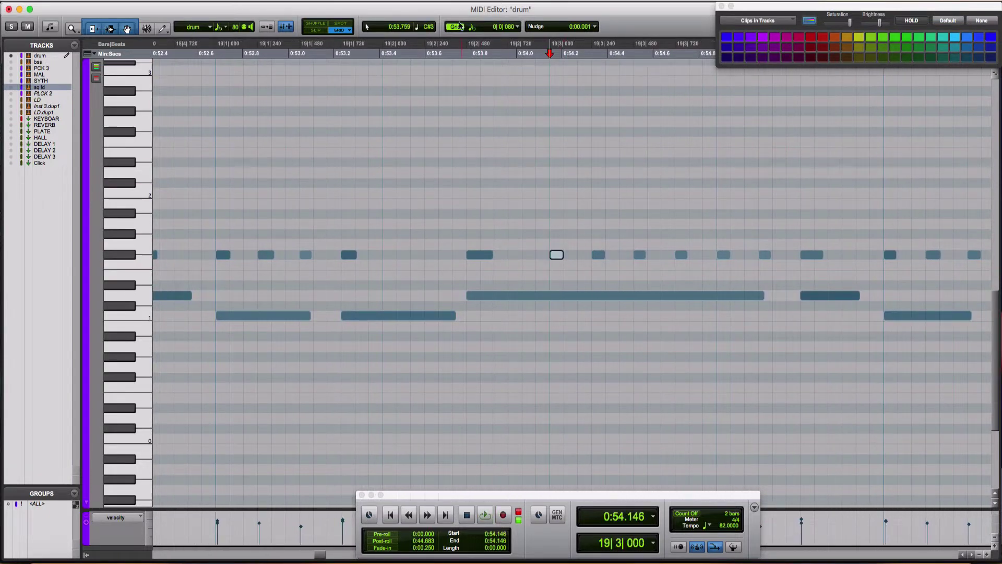
pyautogui.click(474, 29)
pyautogui.click(501, 38)
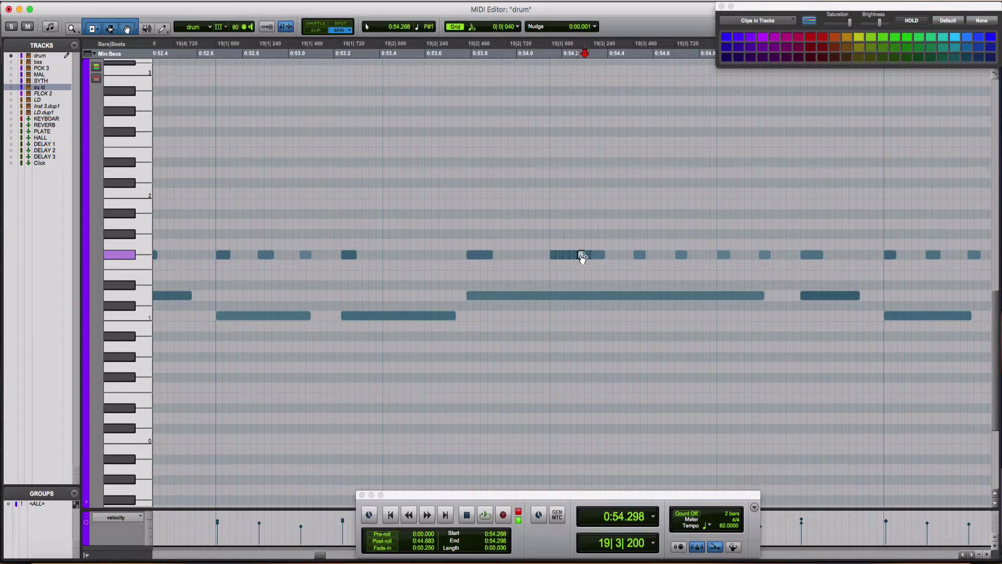
pyautogui.click(406, 240)
pyautogui.press('space')
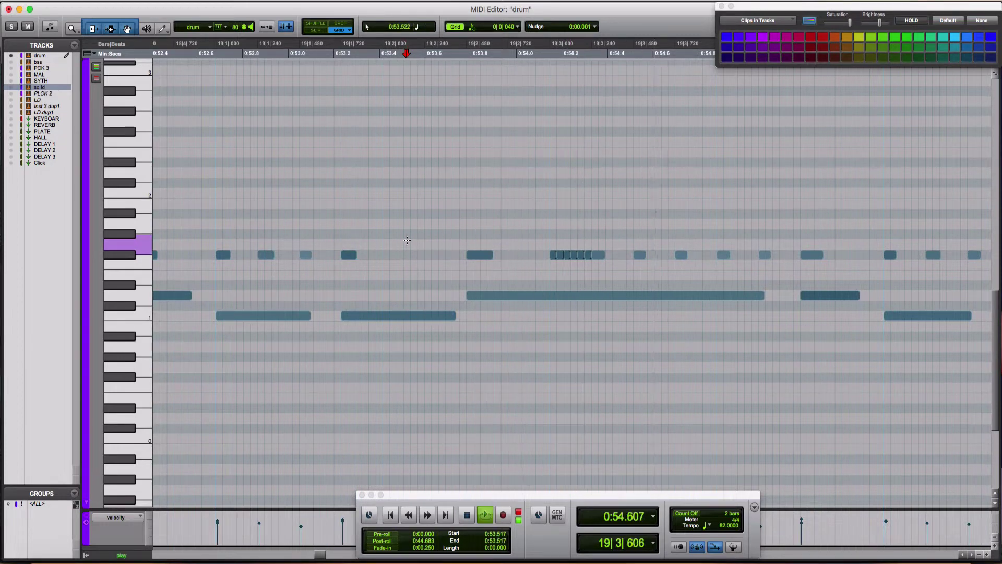
pyautogui.press('space')
pyautogui.press('space')
pyautogui.press('space')
# Lower the velocity of the F#1 roll notes from 19|3|000 to 19|3|240 by 21 and audition them repeatedly
pyautogui.moveTo(543, 243); pyautogui.dragTo(590, 257)
pyautogui.hscroll(10, 385, 369)
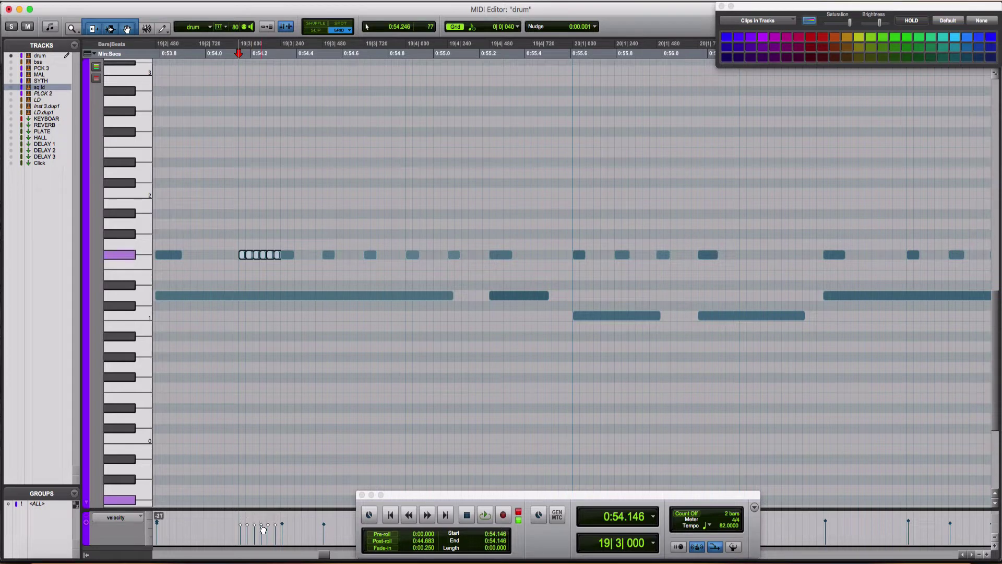
pyautogui.press('space')
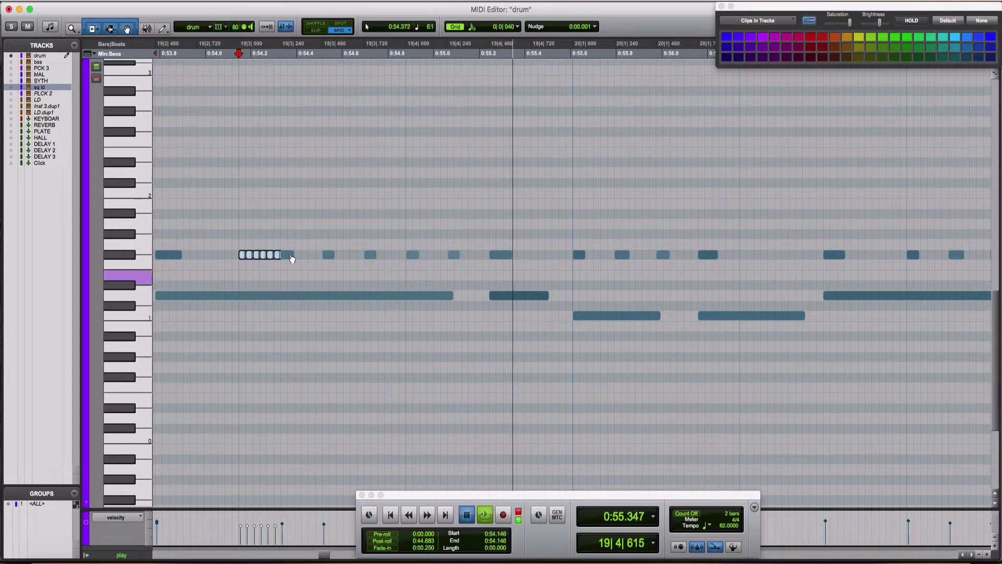
pyautogui.press('space')
pyautogui.press('space')
pyautogui.press('space')
pyautogui.press('space')
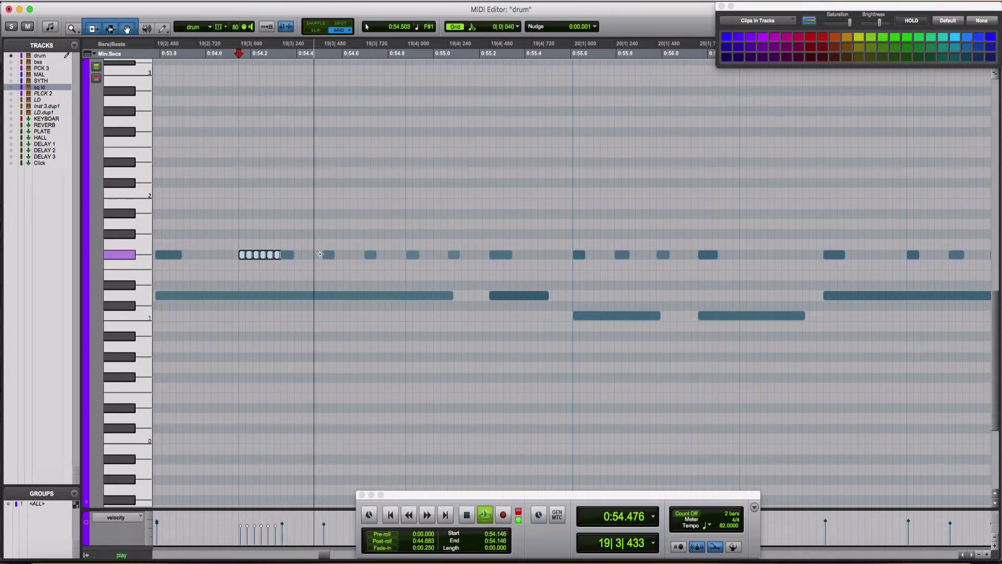
pyautogui.press('space')
# Fill F#1 from 19|3|720 to 19|4|000 with consecutive 1/64-note triplets and audition the second roll
pyautogui.press('space')
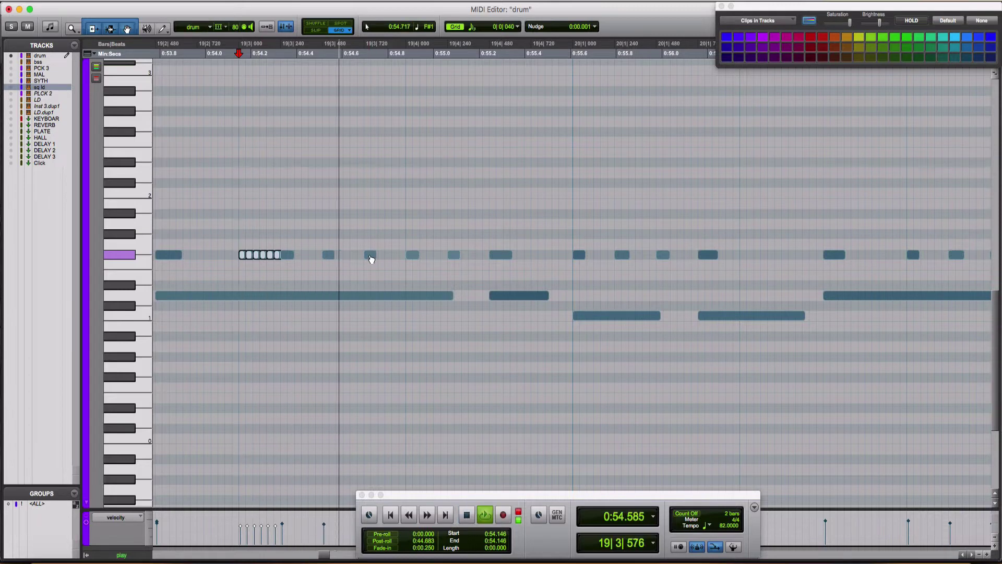
pyautogui.press('space')
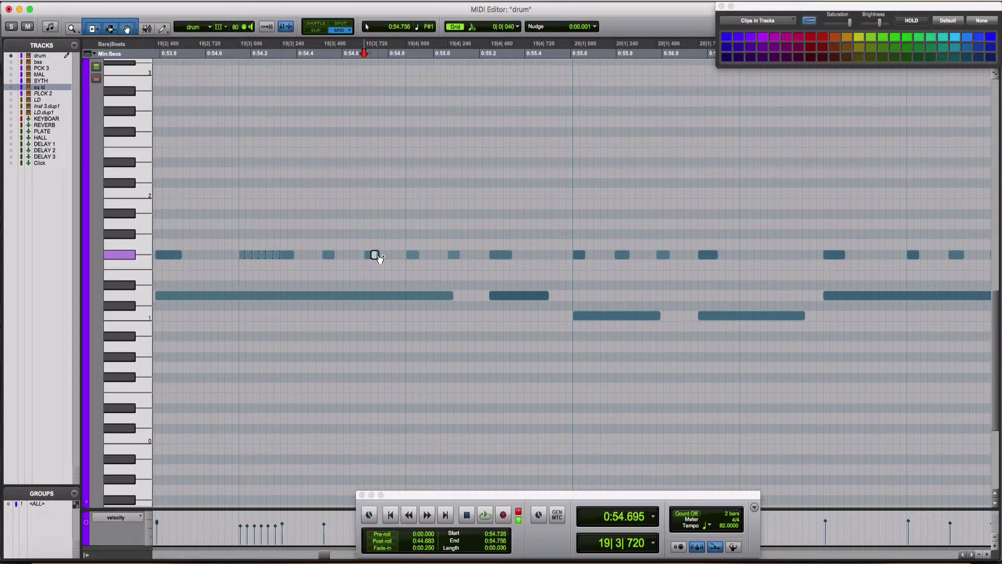
pyautogui.click(403, 257)
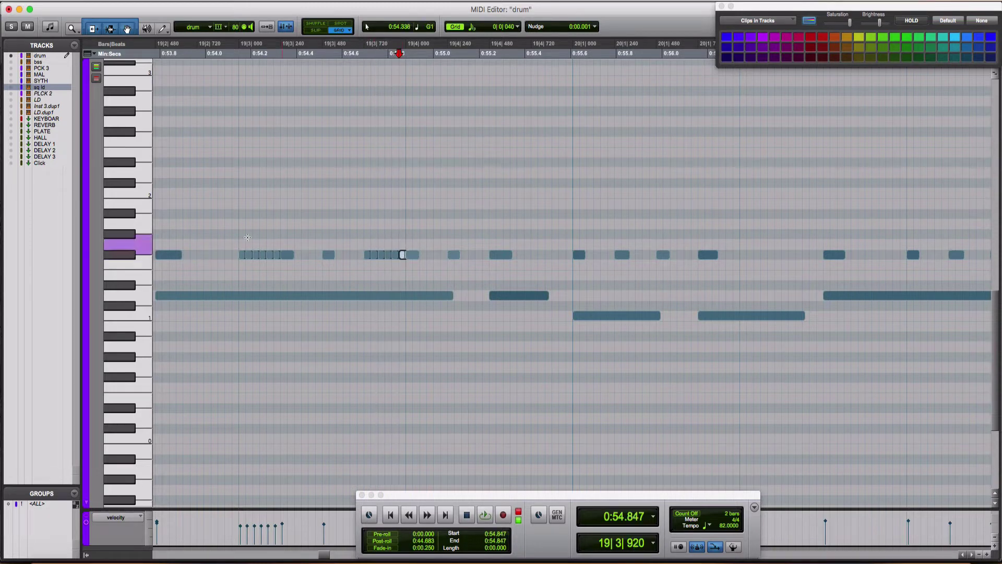
pyautogui.click(195, 236)
pyautogui.press('space')
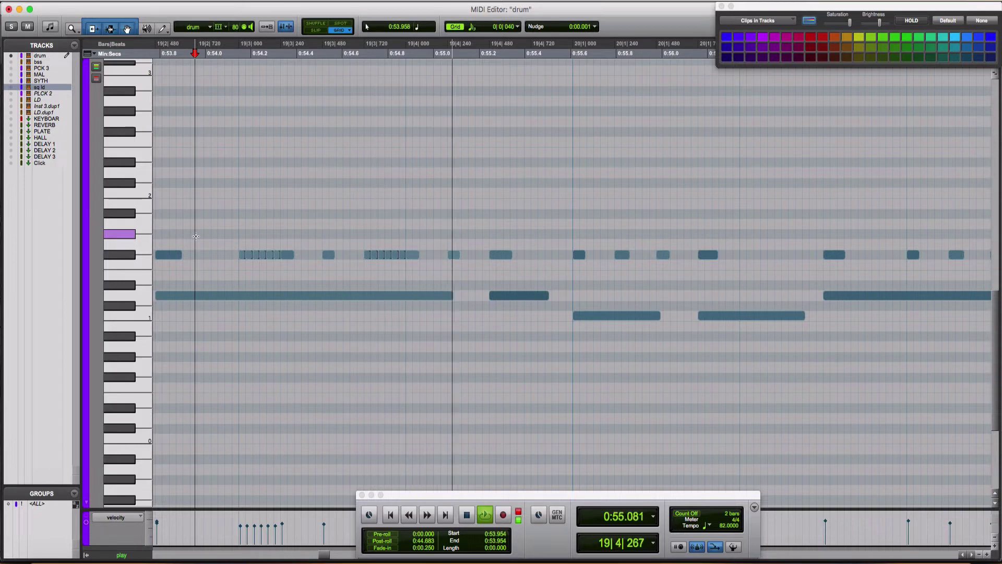
pyautogui.press('space')
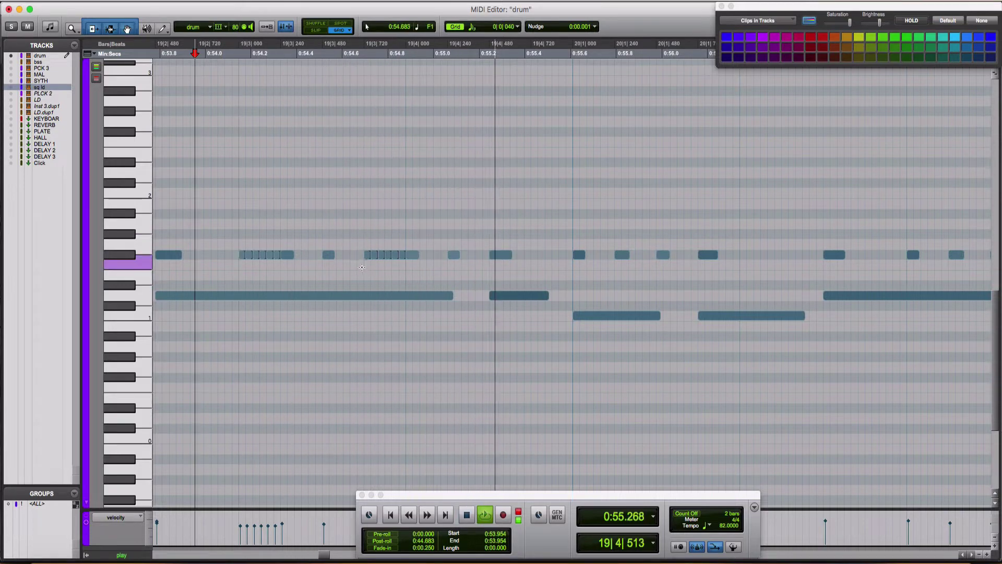
# Play the drum pattern on from bar 19 into bar 21
pyautogui.press('space')
pyautogui.press('space')
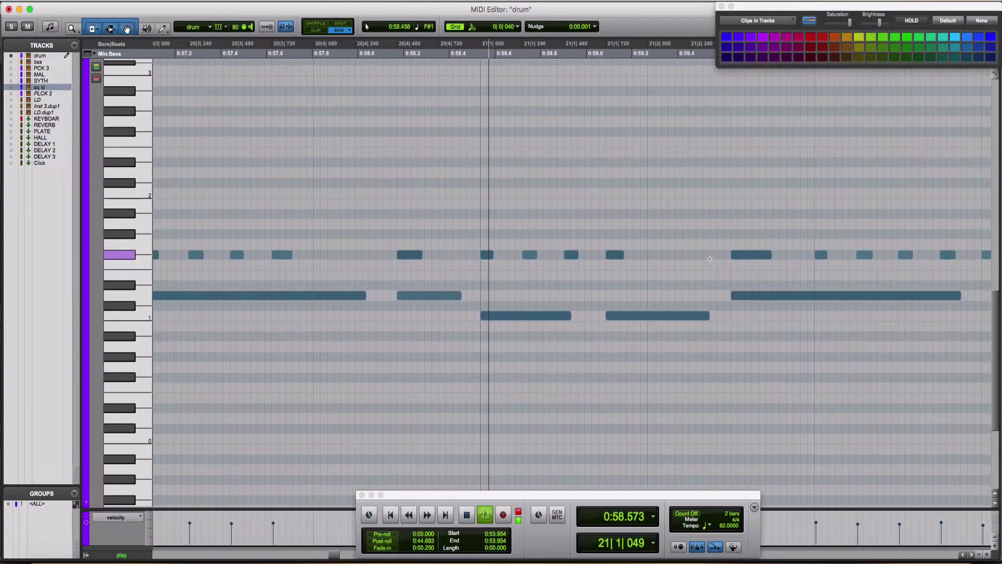
pyautogui.press('space')
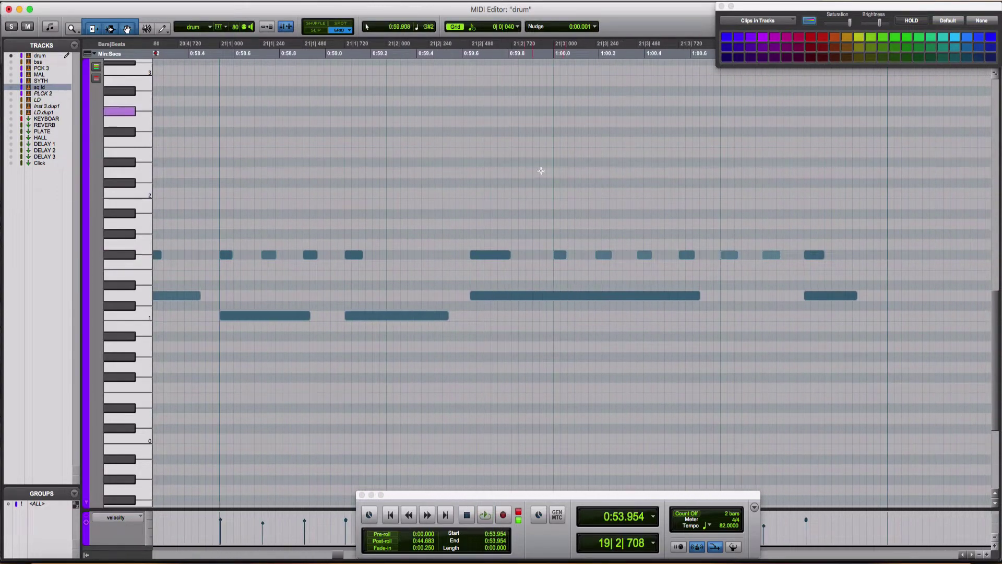
# Set the grid to 1/32-note triplets, fill F#1 from 21|3|000 to 21|4|000 with consecutive 160-tick notes, and audition them
pyautogui.click(472, 27)
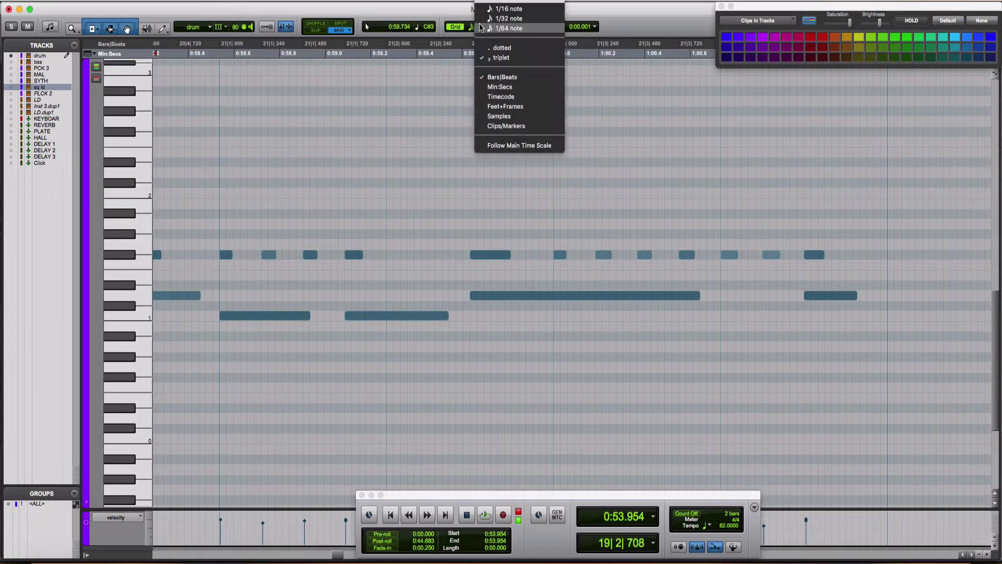
pyautogui.click(505, 29)
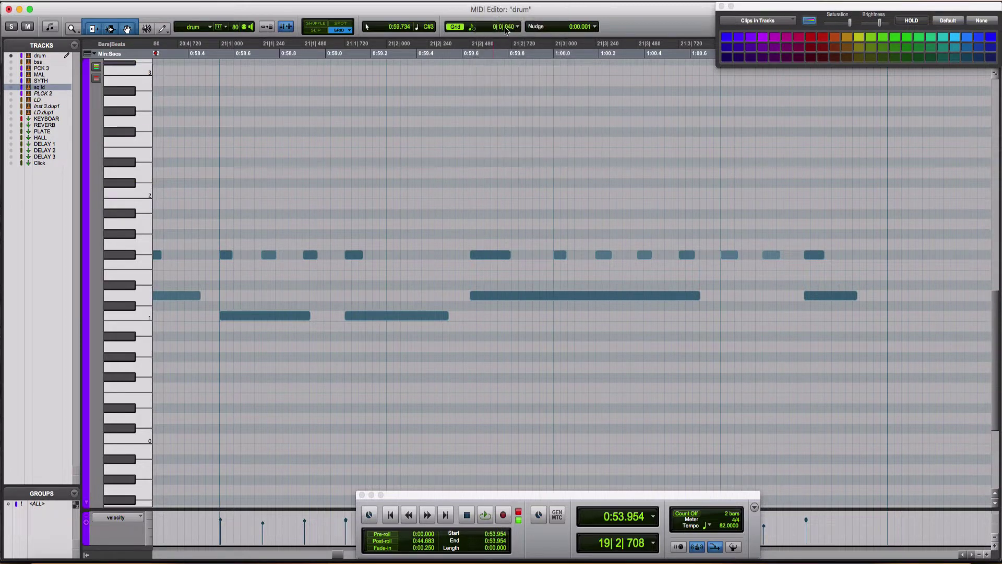
pyautogui.click(561, 255)
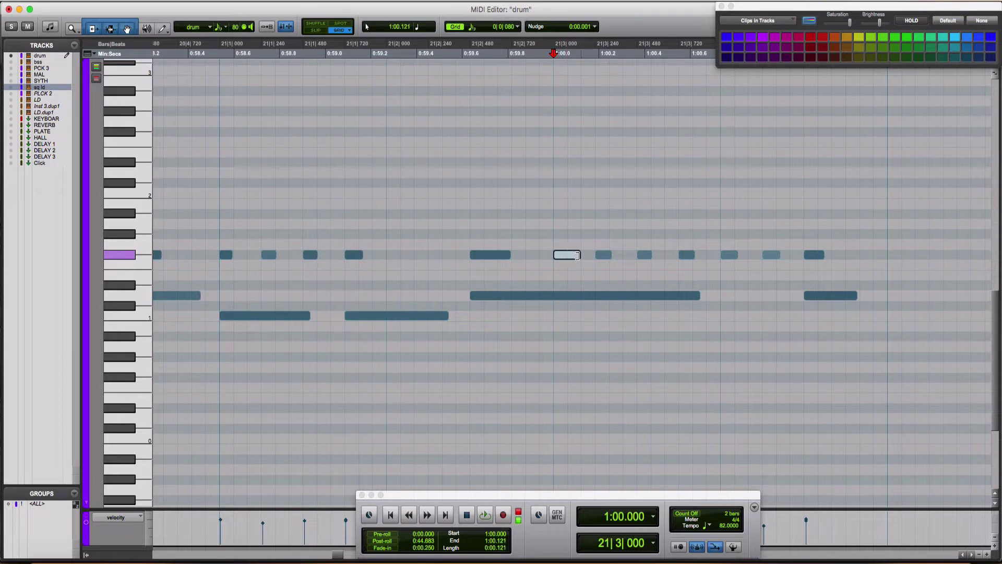
pyautogui.click(608, 255)
pyautogui.click(648, 255)
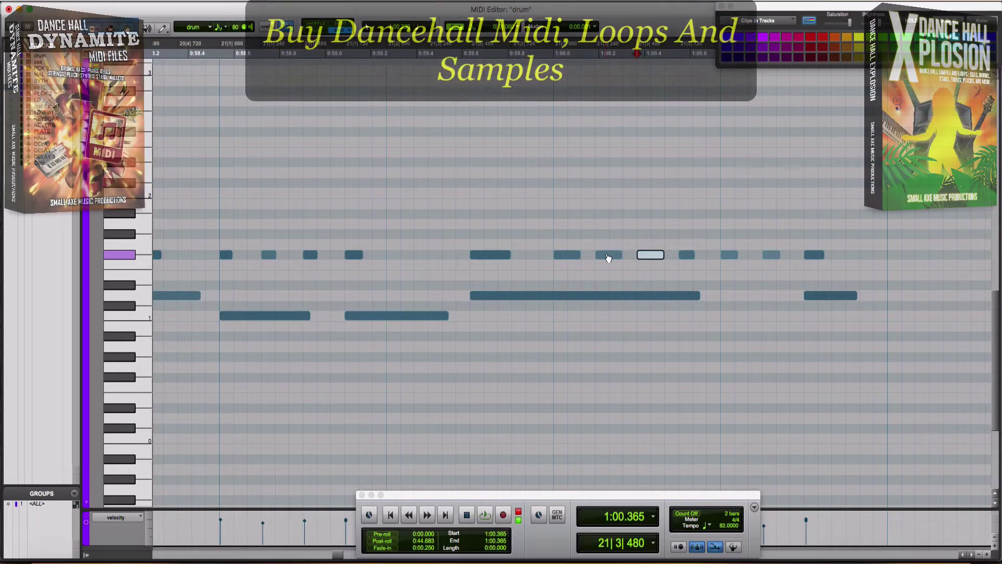
pyautogui.moveTo(605, 253); pyautogui.dragTo(621, 260)
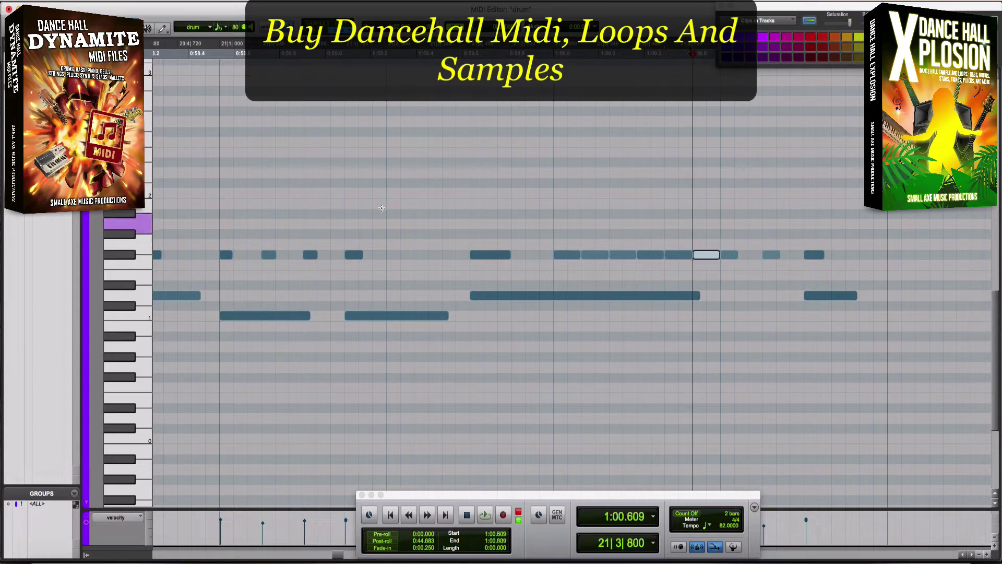
pyautogui.click(346, 206)
pyautogui.press('space')
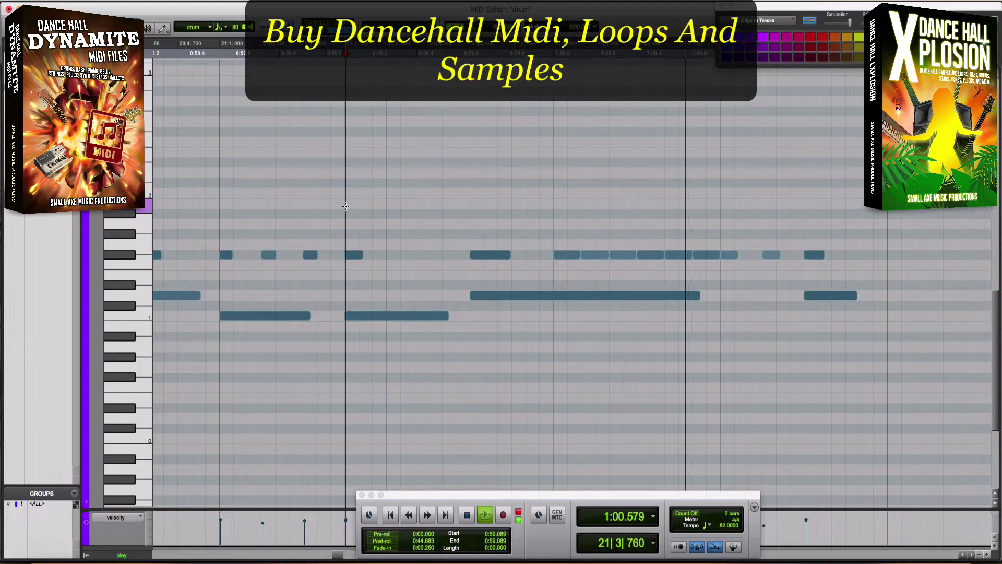
# Extend the F#1 roll to 22|1|000 with consecutive 160-tick notes, redrawing those from 21|4|320 onward, and audition it
pyautogui.press('space')
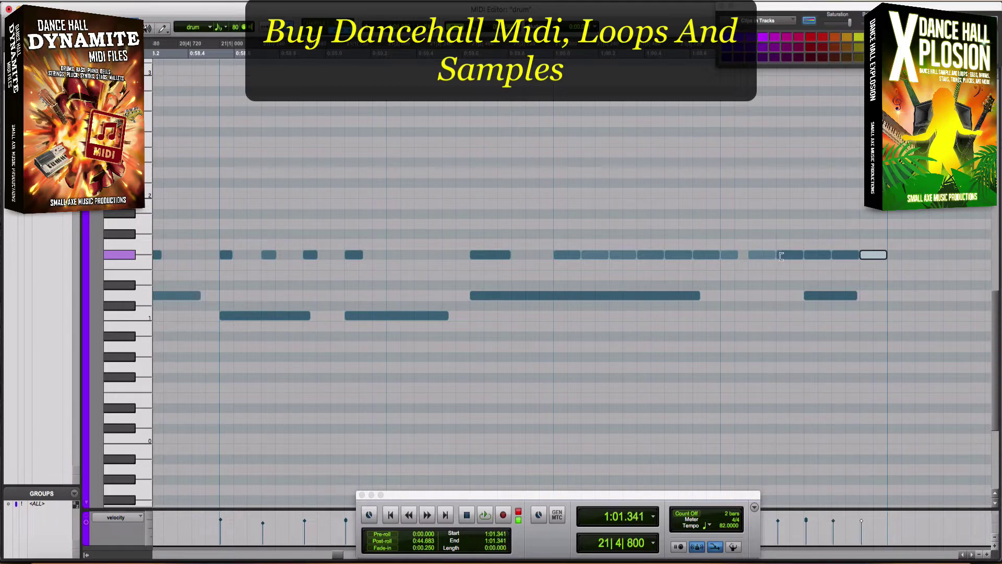
pyautogui.moveTo(896, 242); pyautogui.dragTo(781, 263)
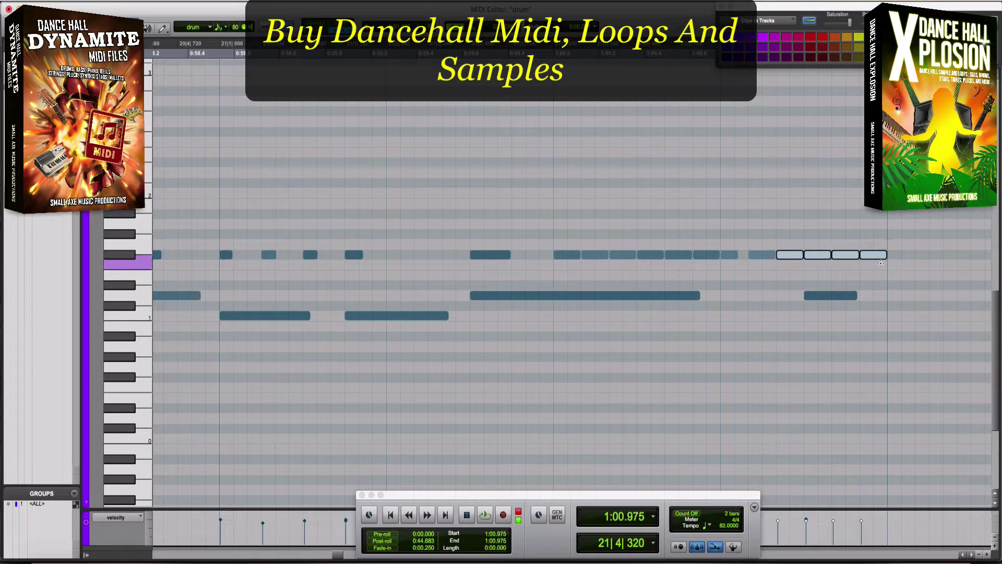
pyautogui.press('Delete')
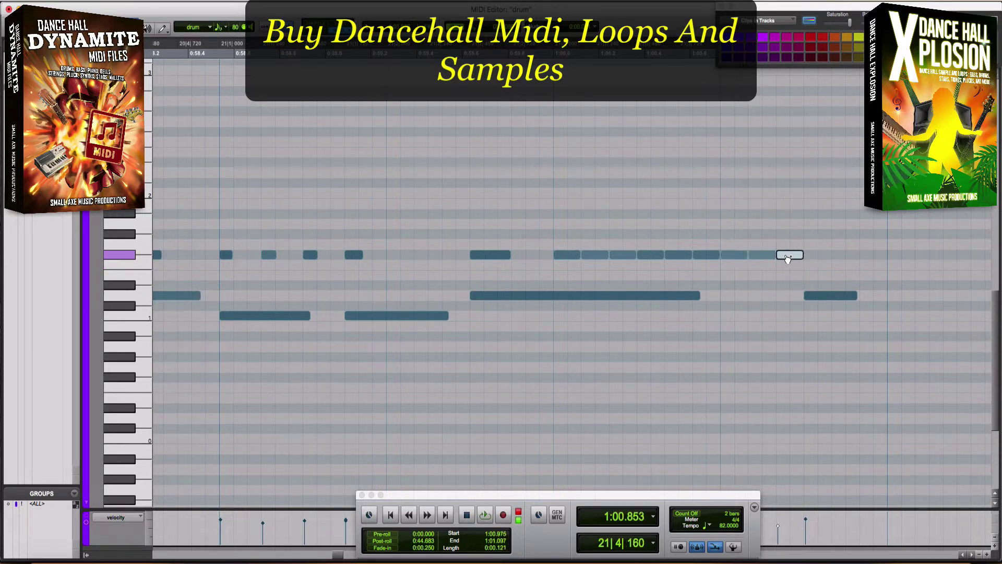
pyautogui.click(825, 259)
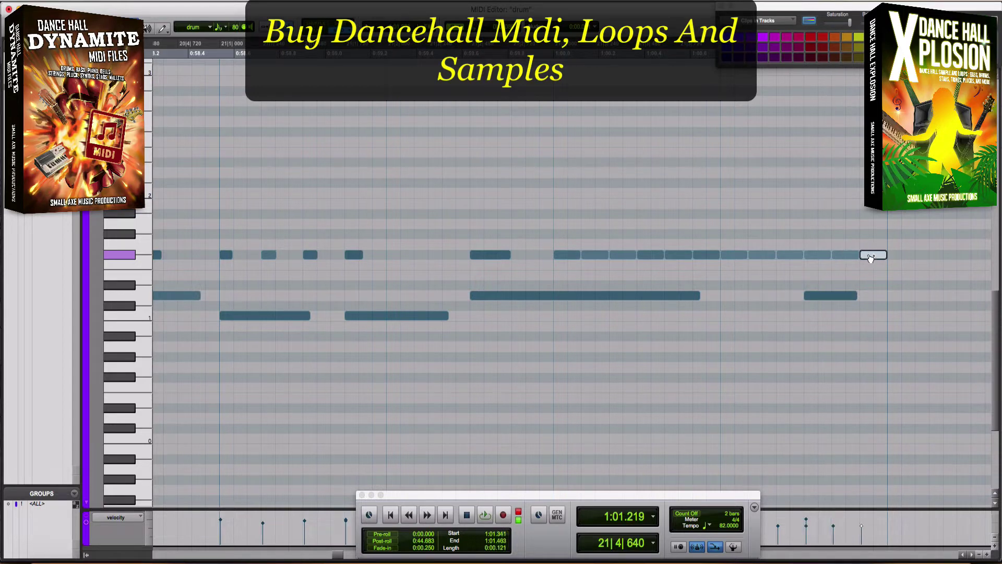
pyautogui.click(522, 226)
pyautogui.press('space')
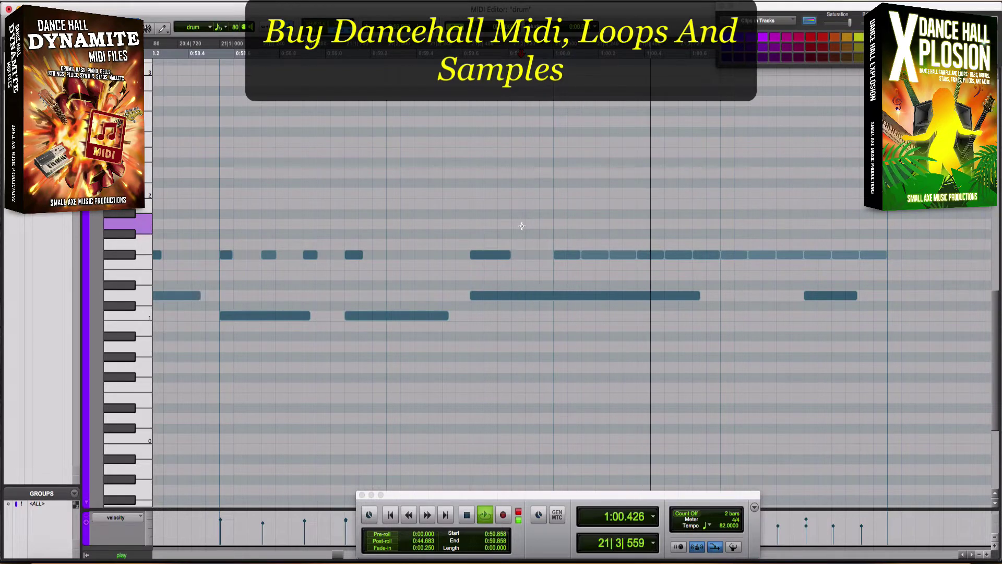
pyautogui.press('space')
# Select the F#1 notes from 21|4|000 to 22|1|000 and audition the complete roll from beat 2 of bar 21
pyautogui.moveTo(917, 250); pyautogui.dragTo(741, 255)
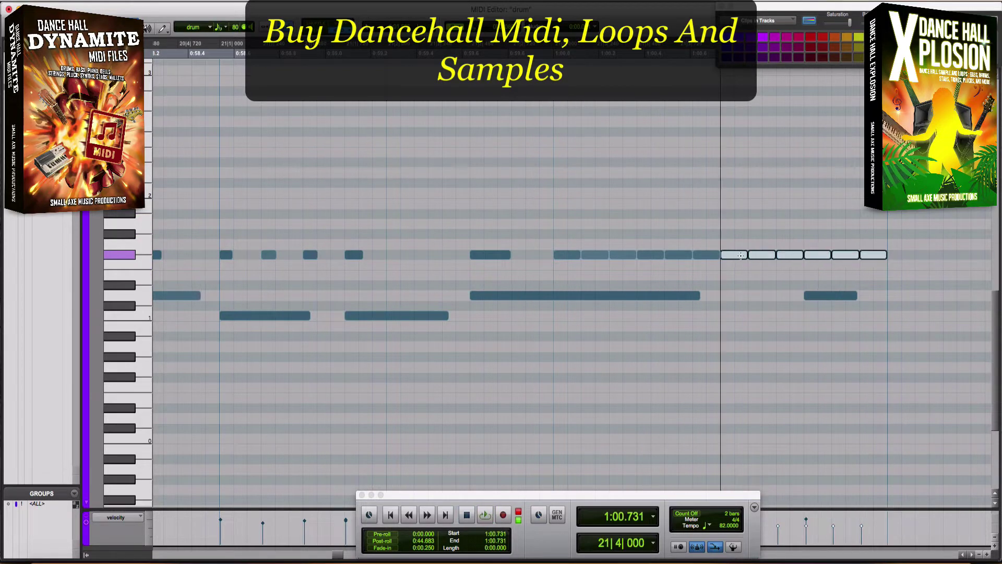
pyautogui.hscroll(8, 420, 413)
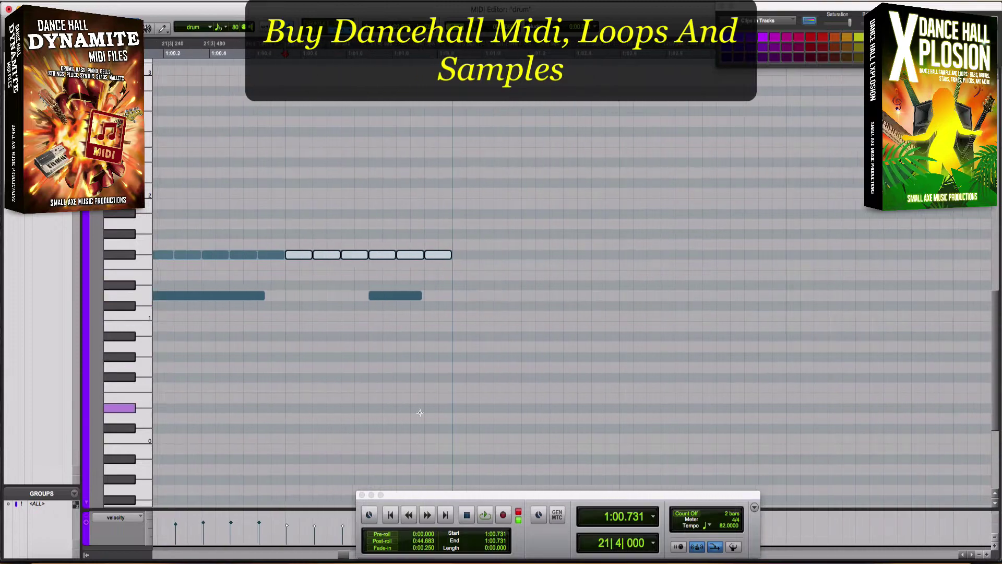
pyautogui.hscroll(2, 420, 413)
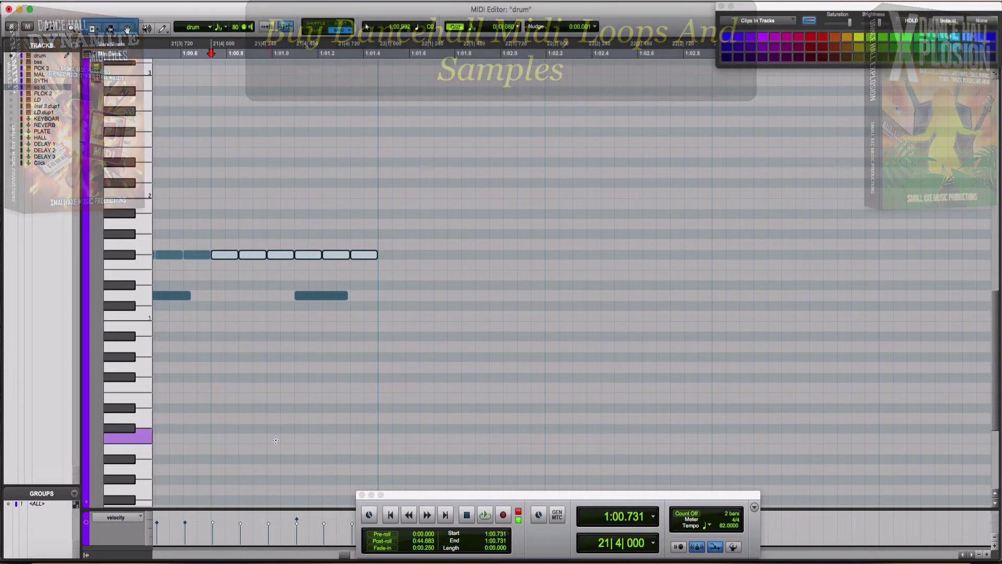
pyautogui.hscroll(-6, 276, 442)
pyautogui.click(277, 442)
pyautogui.press('space')
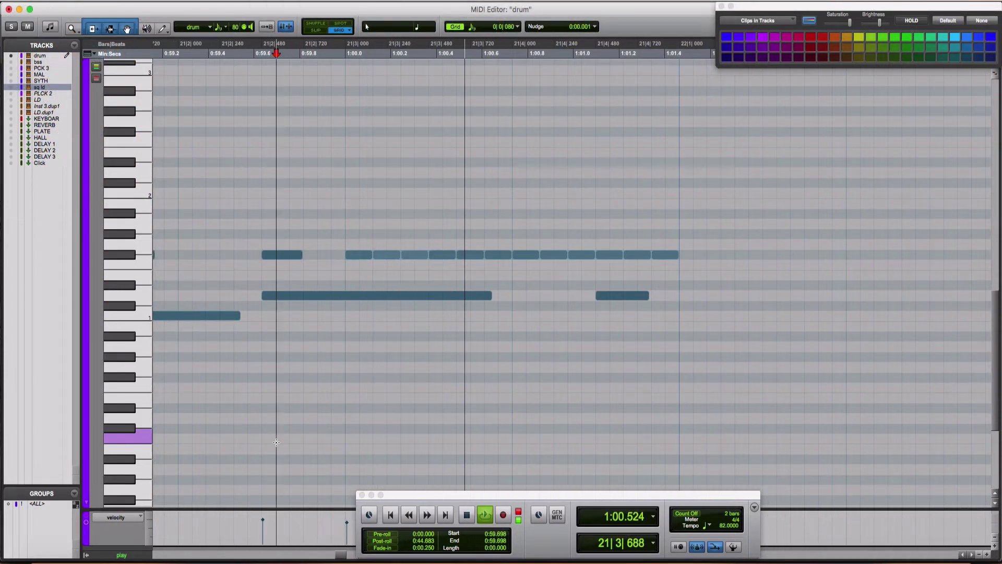
pyautogui.press('space')
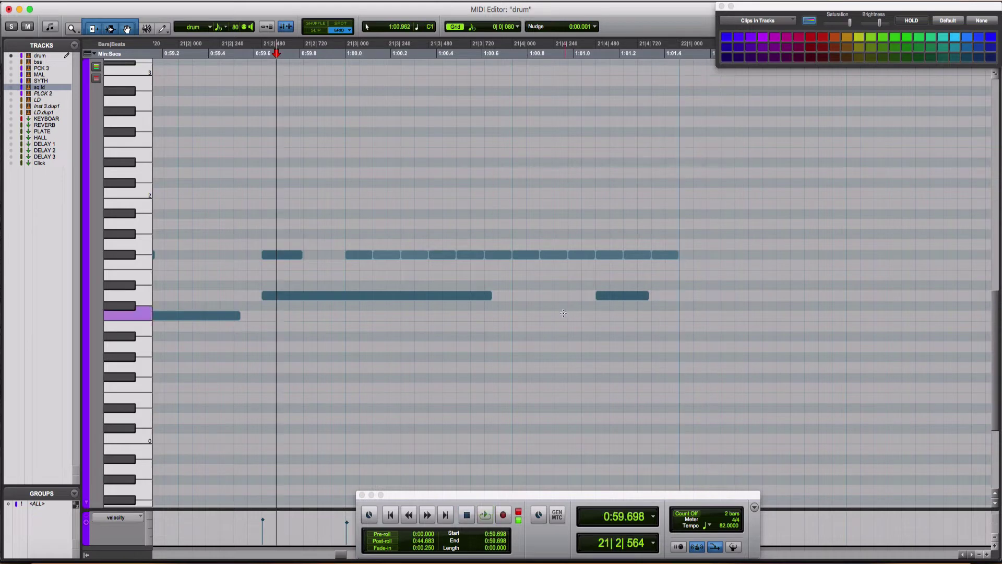
pyautogui.click(225, 253)
pyautogui.press('space')
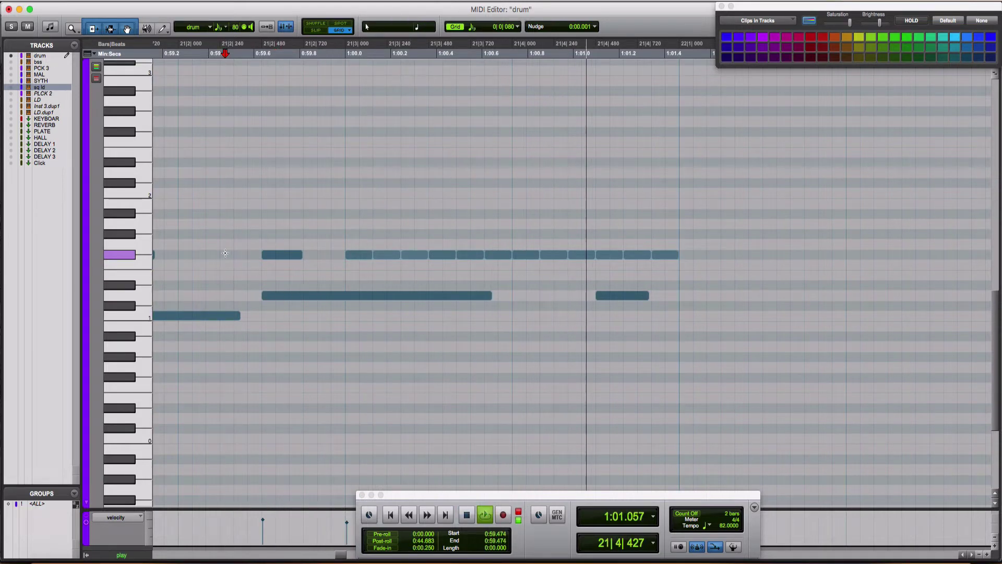
pyautogui.press('space')
# Replace the F#1 notes from 21|4|000 to 21|4|400 with consecutive 80-tick notes and audition the faster roll
pyautogui.click(528, 256)
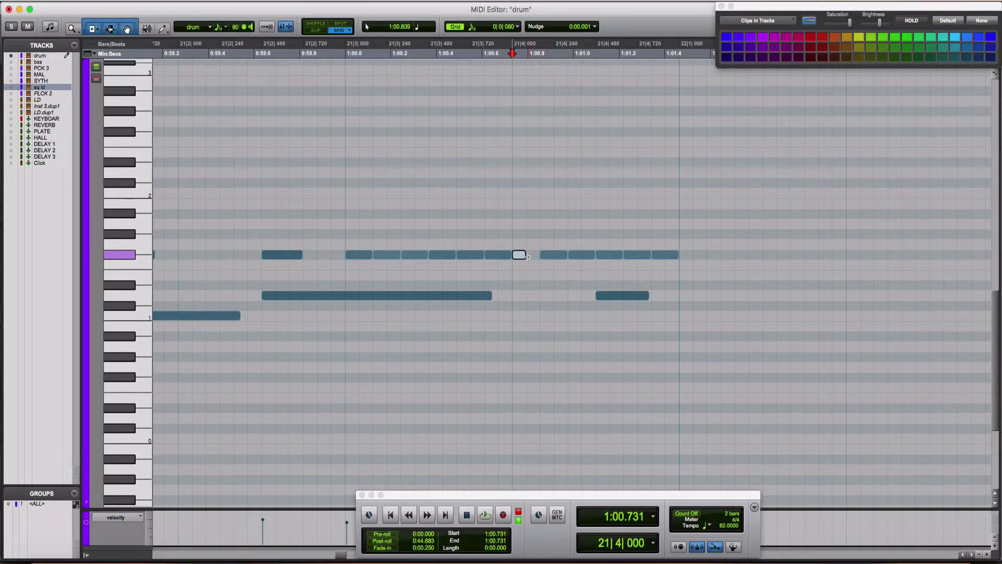
pyautogui.moveTo(595, 238); pyautogui.dragTo(552, 265)
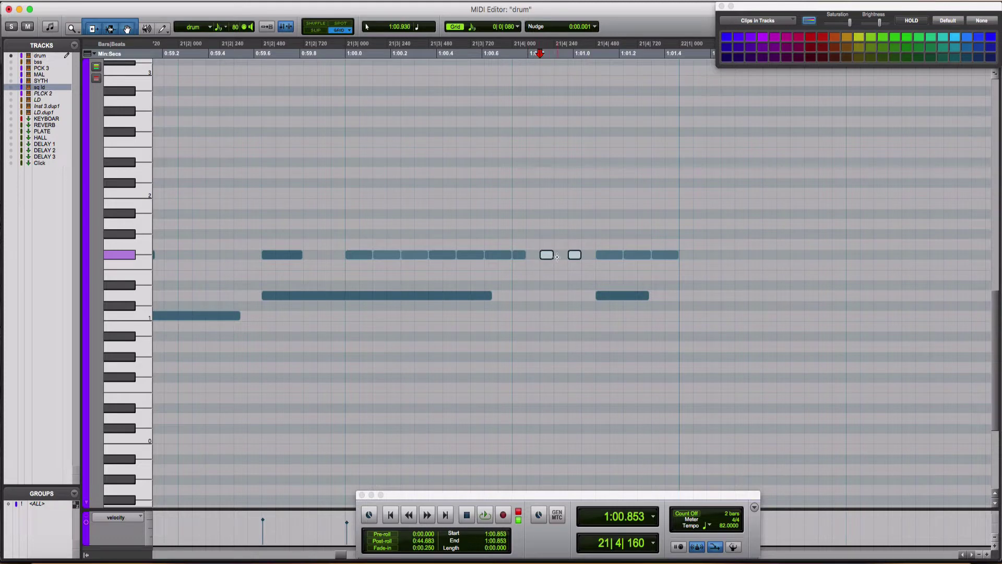
pyautogui.click(278, 226)
pyautogui.press('space')
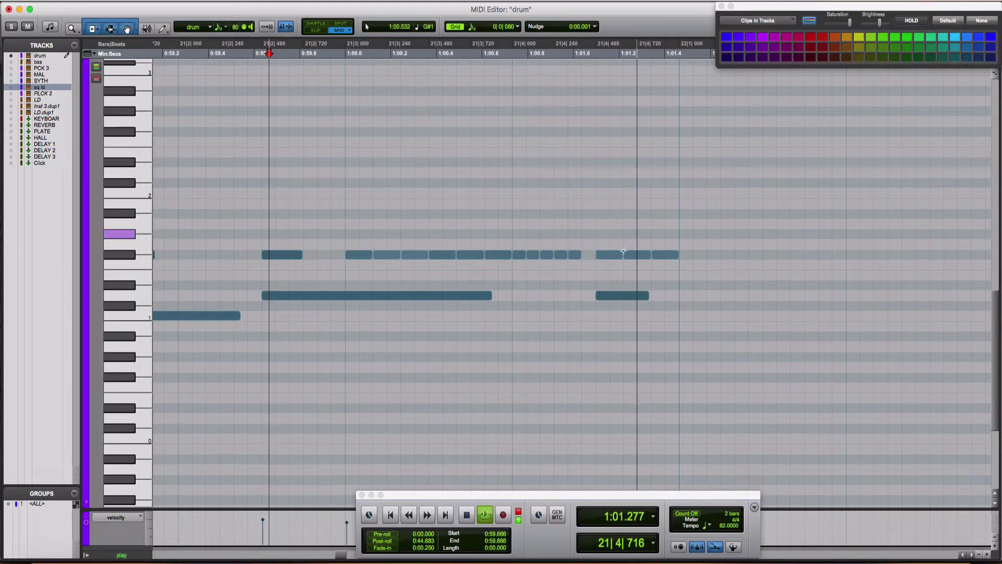
pyautogui.press('space')
# Fill the F#1 gap from 21|4|400 to 21|4|480 with an 80-tick note and audition the roll
pyautogui.moveTo(577, 257); pyautogui.dragTo(590, 257)
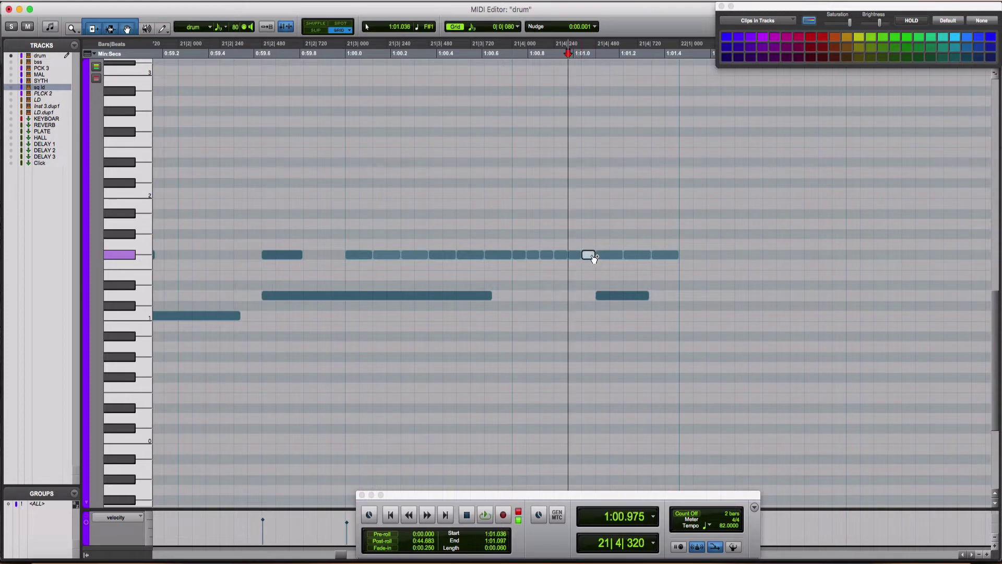
pyautogui.click(266, 213)
pyautogui.press('space')
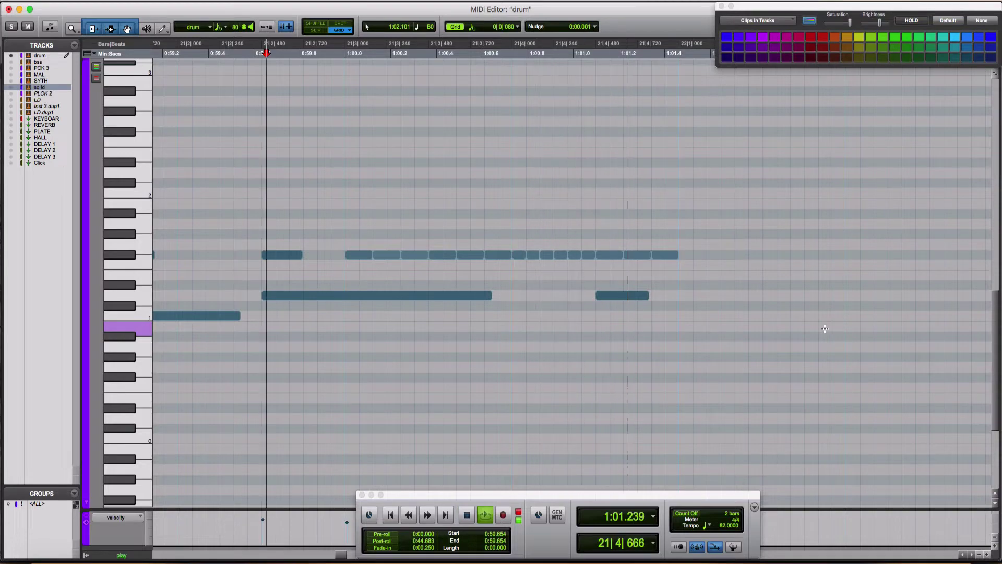
# Close the MIDI Editor and move the VERSE marker to the start of bar 22
pyautogui.click(7, 9)
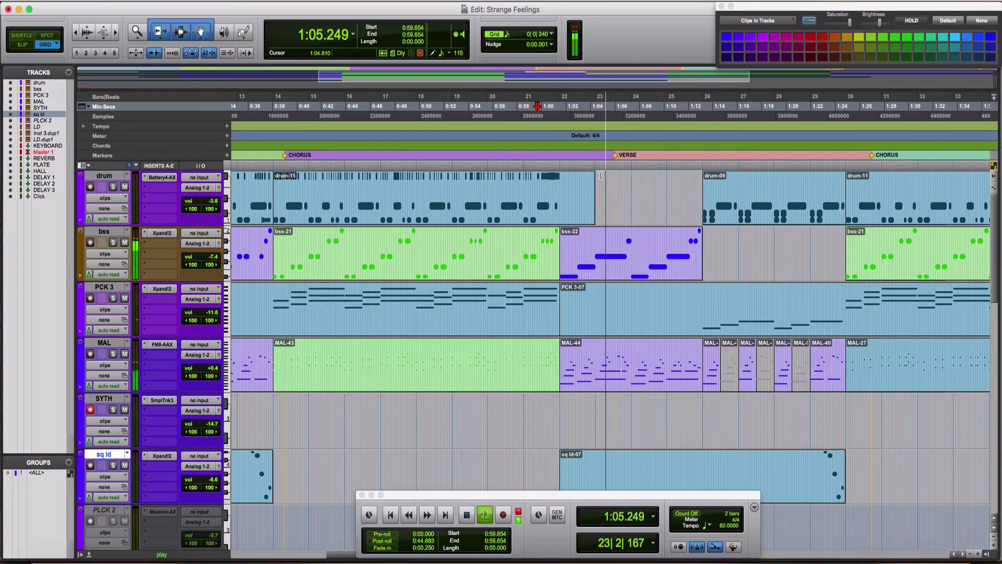
pyautogui.moveTo(615, 155); pyautogui.dragTo(555, 156)
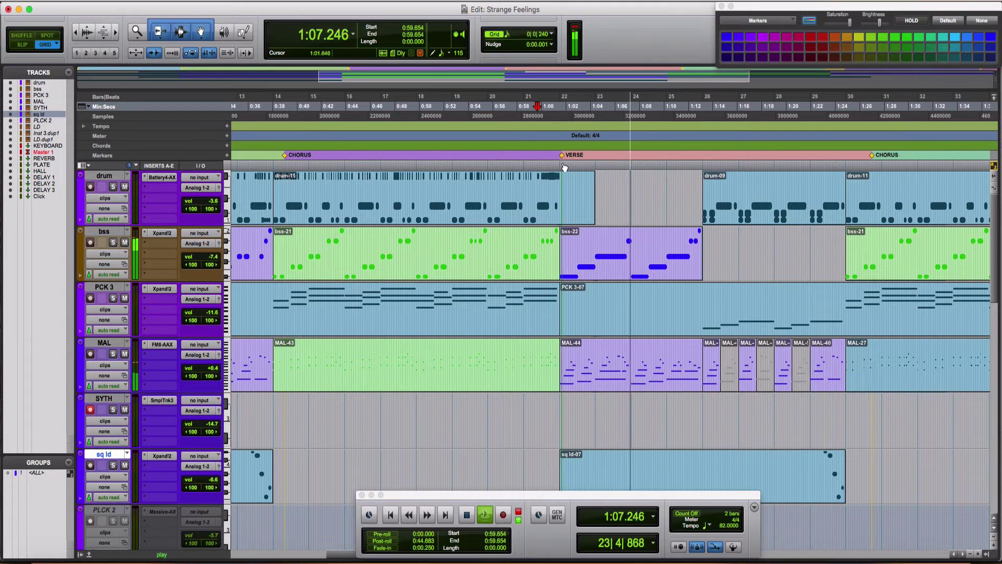
pyautogui.hscroll(3, 700, 155)
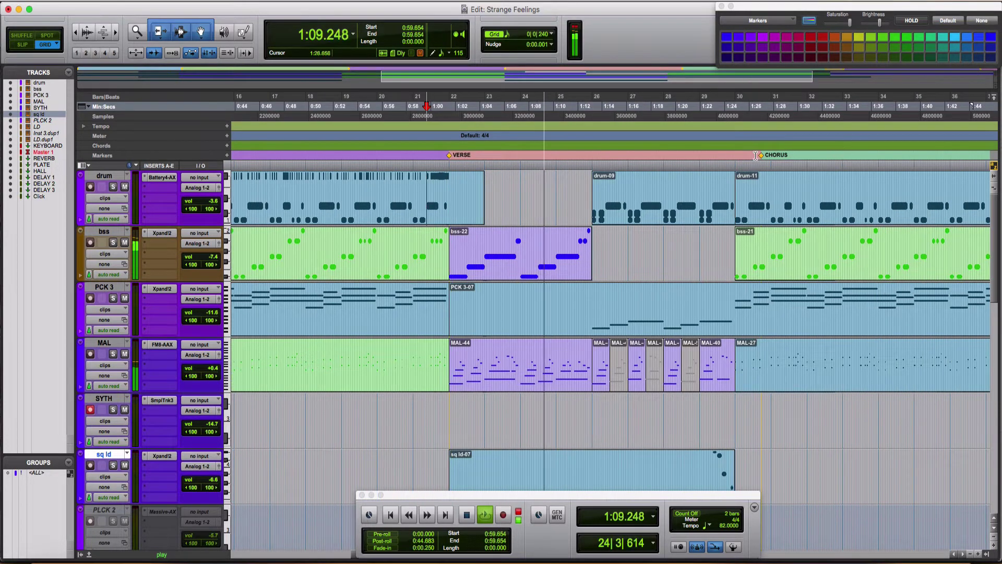
# Move the CHORUS marker to the start of bar 30 and copy the drum-09 clip to the start of bar 42
pyautogui.moveTo(763, 159); pyautogui.dragTo(736, 156)
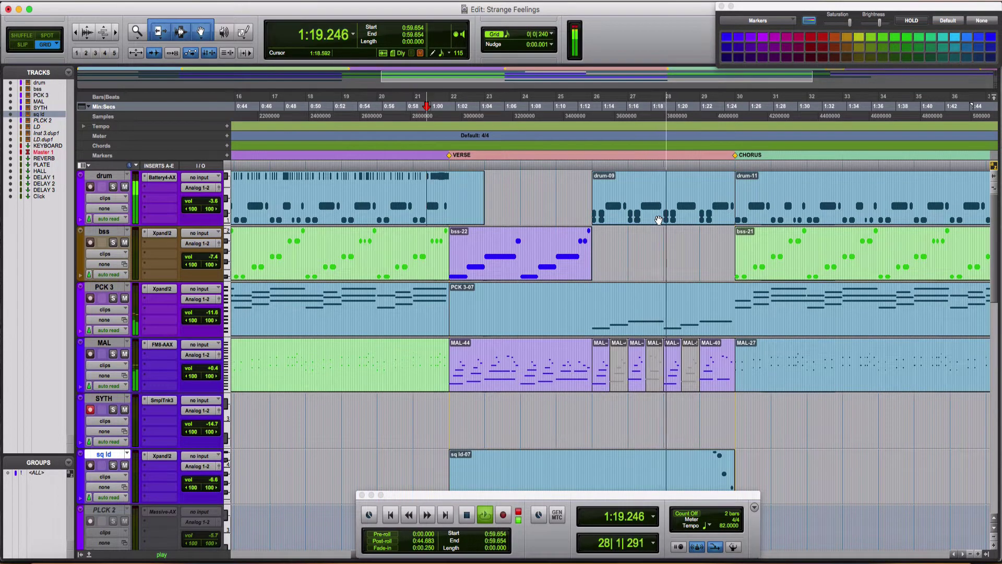
pyautogui.hscroll(5, 659, 220)
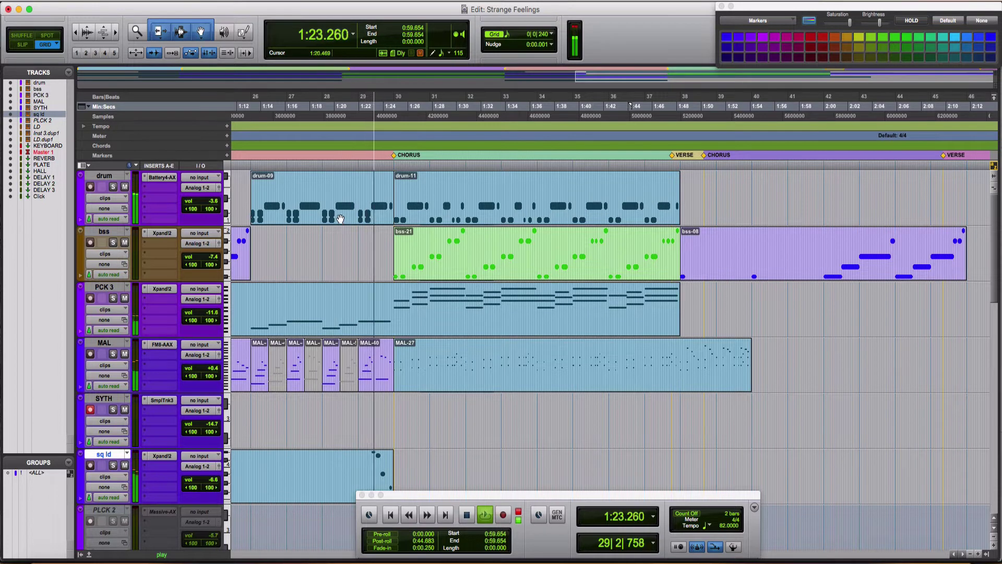
pyautogui.moveTo(368, 221); pyautogui.dragTo(771, 188)
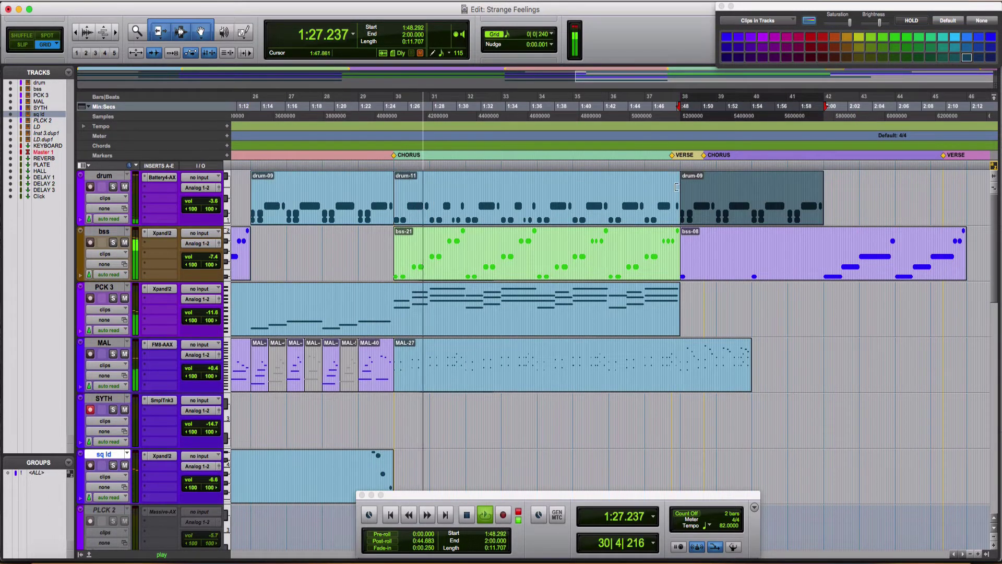
pyautogui.moveTo(723, 210); pyautogui.dragTo(866, 205)
# Extend the end of the drum-11 clip to just past the start of bar 39
pyautogui.click(646, 189)
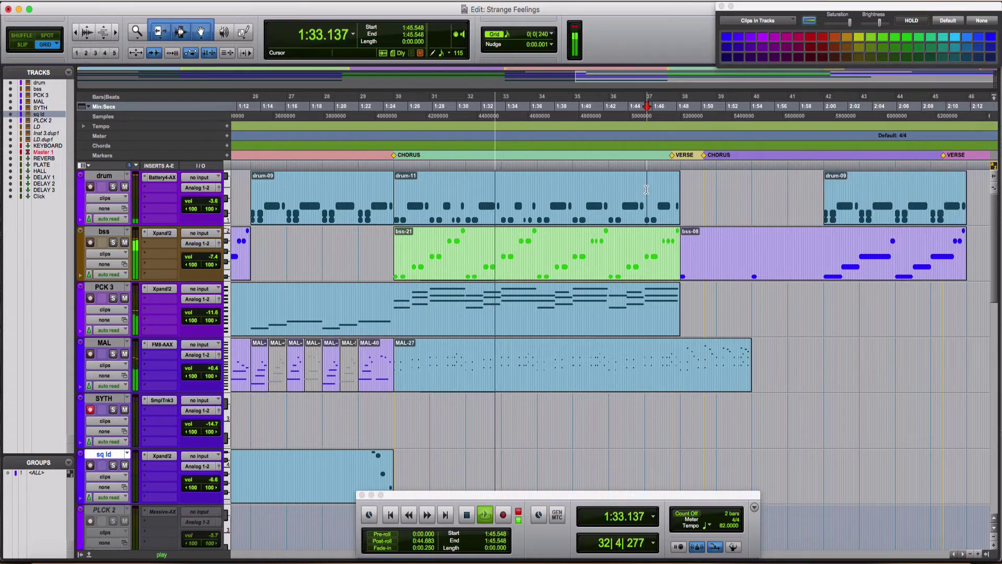
pyautogui.moveTo(677, 201); pyautogui.dragTo(725, 204)
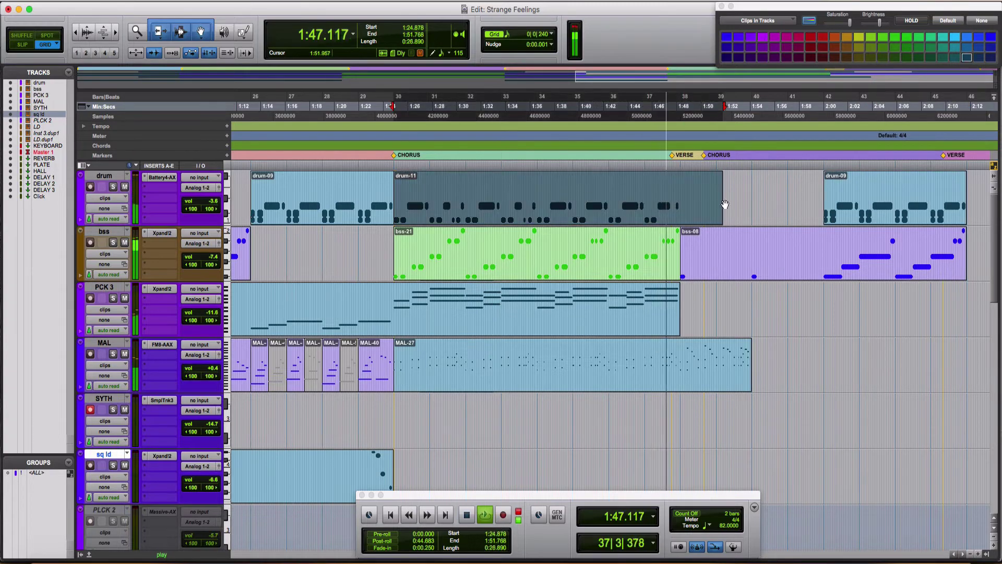
# Add an 80-tick D1 note at 38|1|000 in the drum-11 clip, audition it and close the MIDI Editor
pyautogui.doubleClick(711, 208)
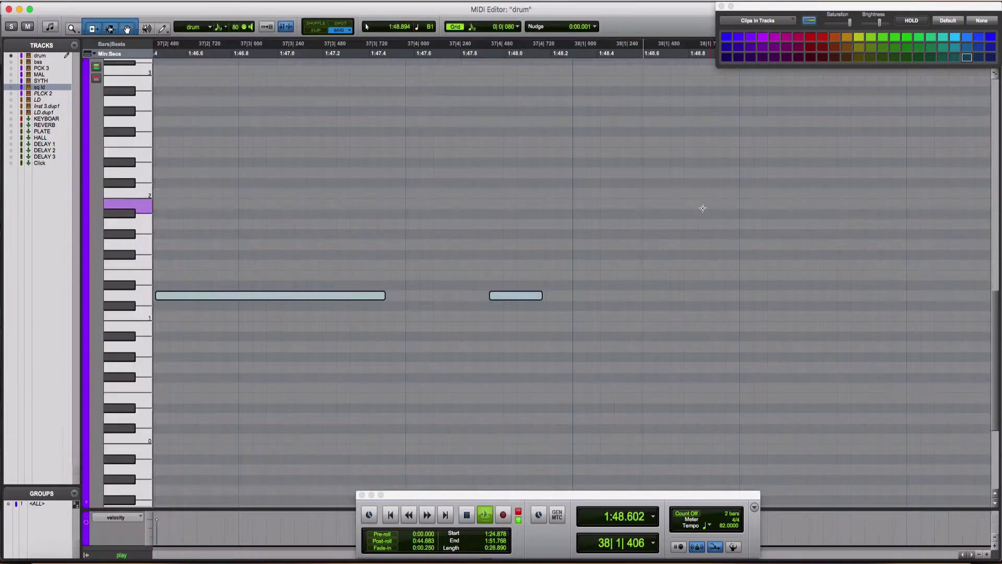
pyautogui.press('space')
pyautogui.doubleClick(577, 294)
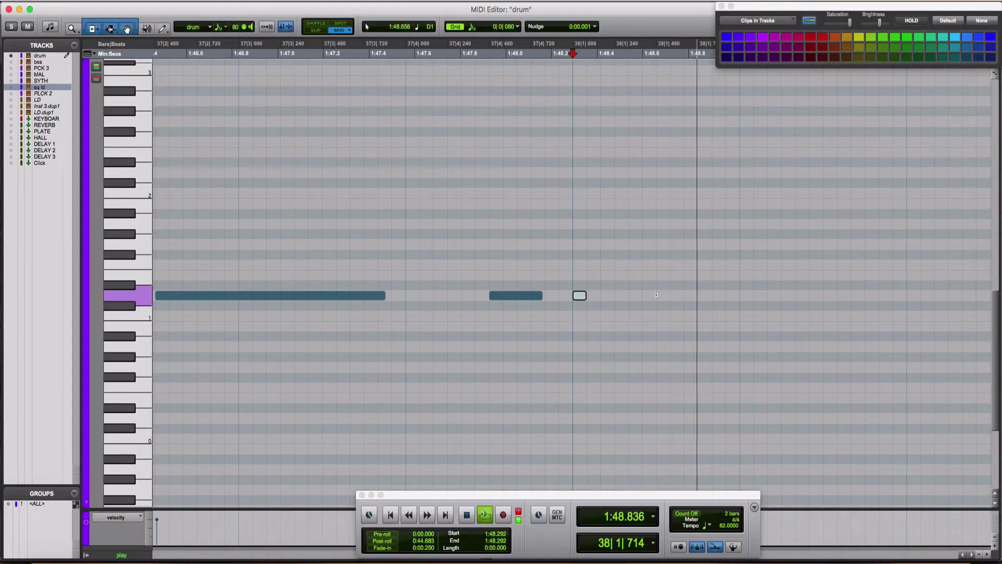
pyautogui.press('space')
pyautogui.click(9, 9)
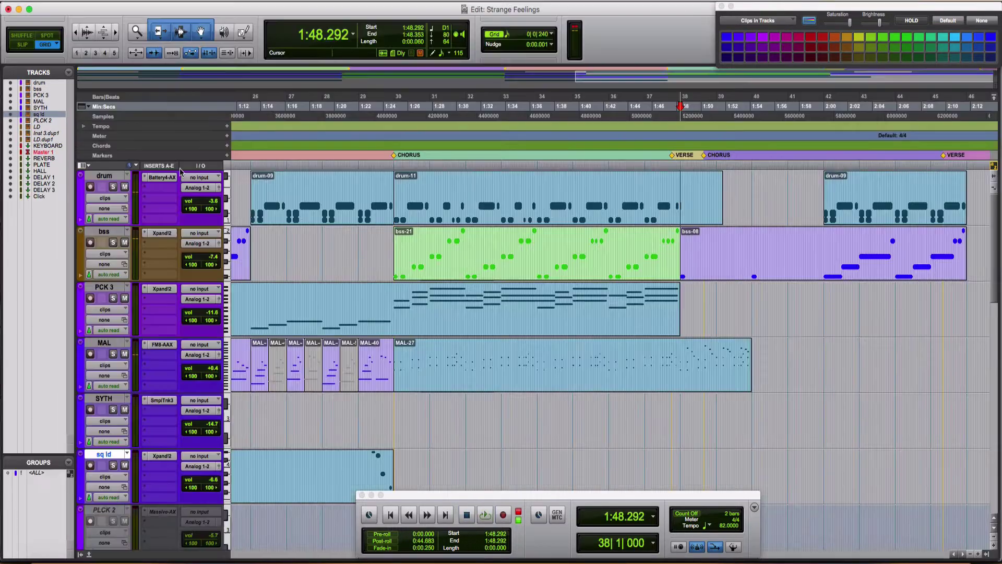
# Record-arm the drum track and rehearse the next section from 37|4|000
pyautogui.press('space')
pyautogui.press('space')
pyautogui.click(672, 193)
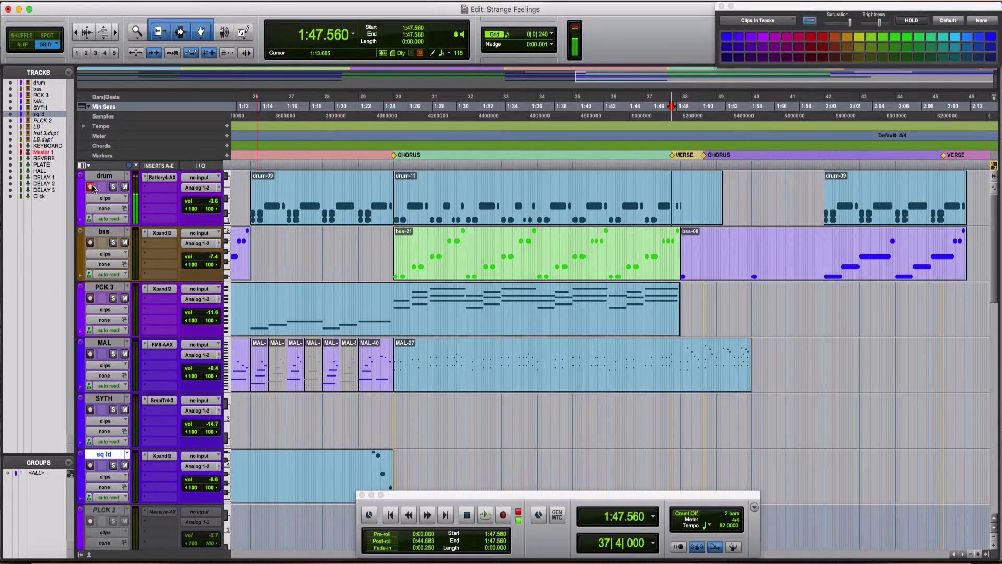
pyautogui.press('space')
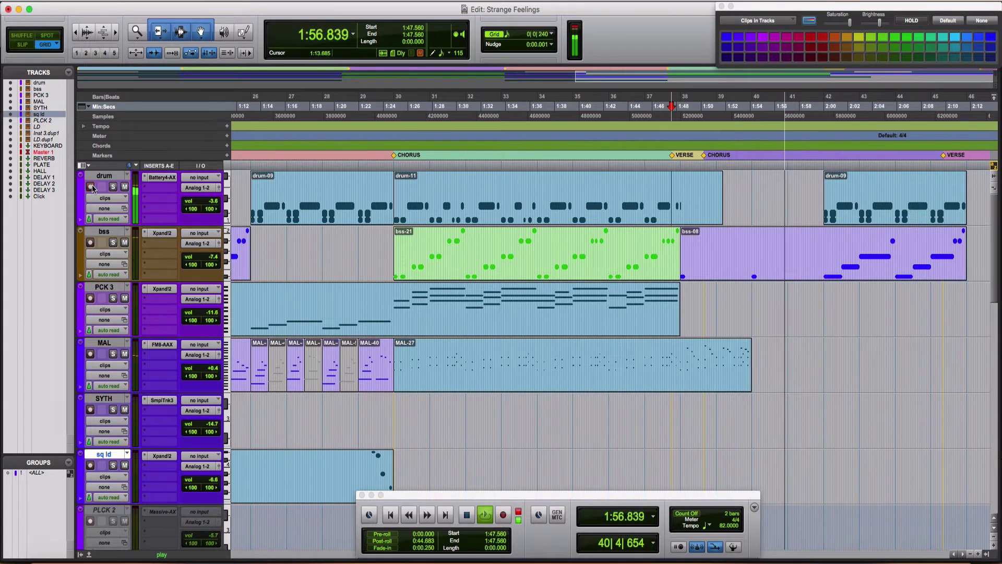
pyautogui.press('space')
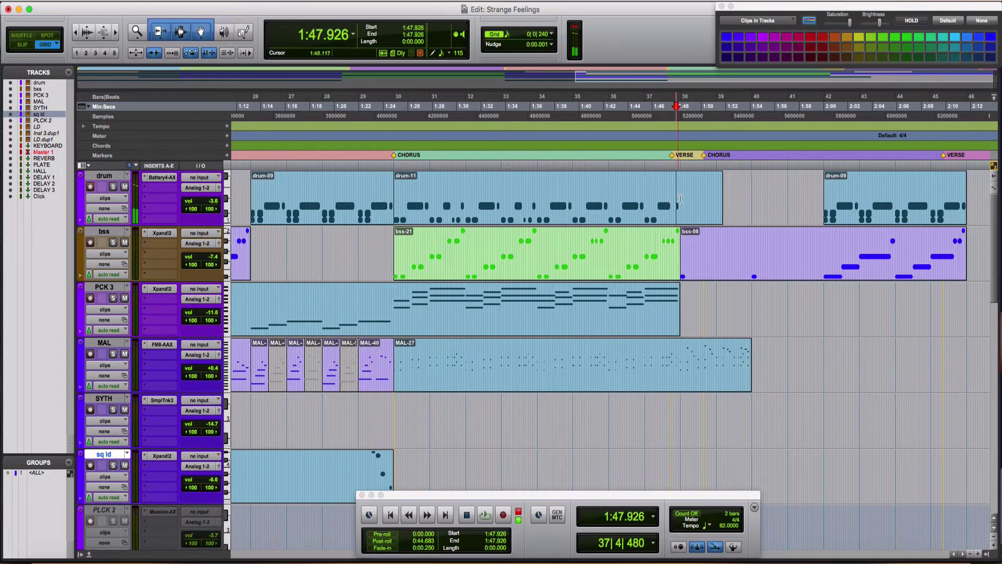
# Record an F#1 hi-hat pattern on the drum track from 37|4|480 through the end of bar 41
pyautogui.press('super+space')
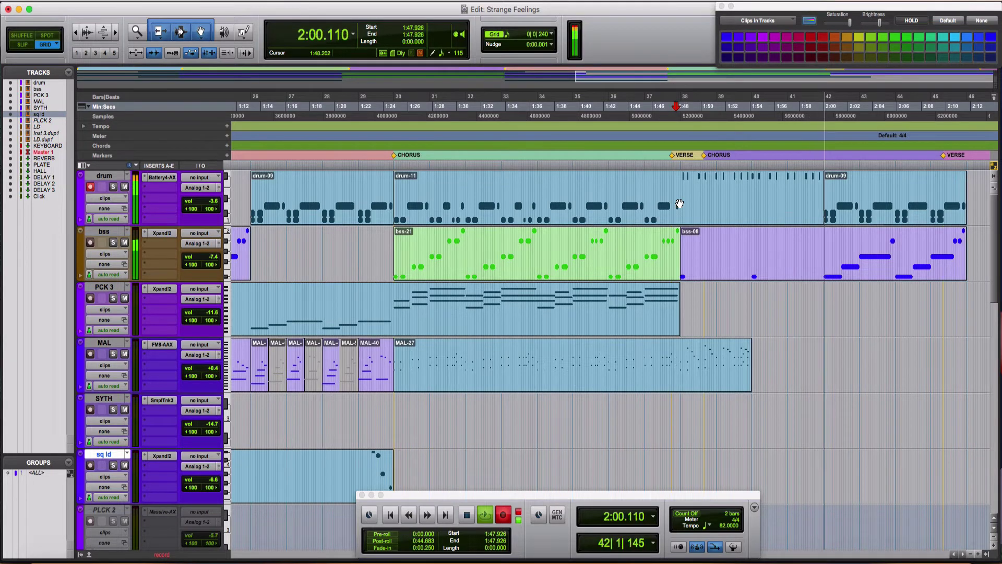
pyautogui.press('space')
pyautogui.press('space')
# Open the drum clip in the MIDI Editor and replace the first recorded F#1 note with one at 38|1|000
pyautogui.doubleClick(755, 207)
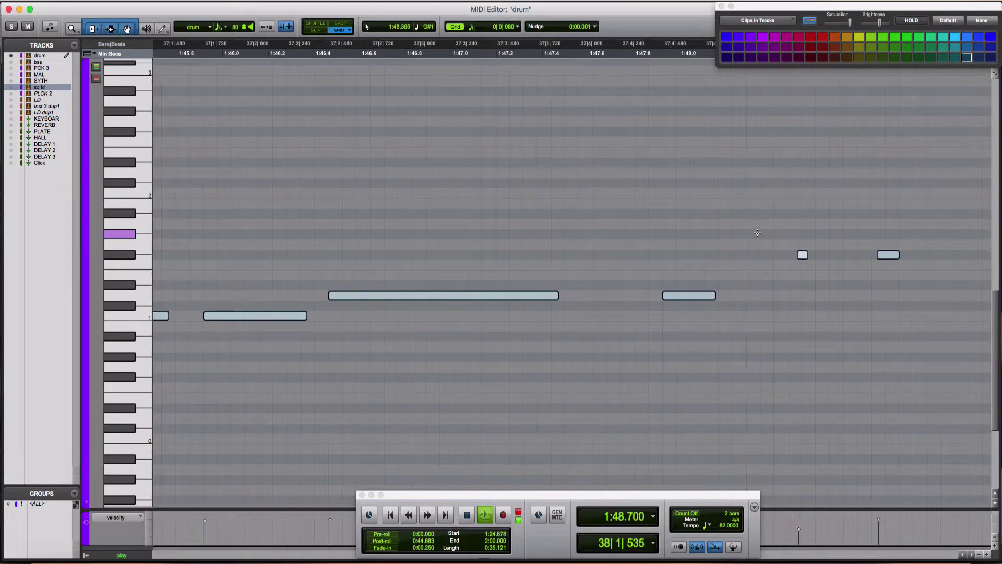
pyautogui.press('space')
pyautogui.click(809, 258)
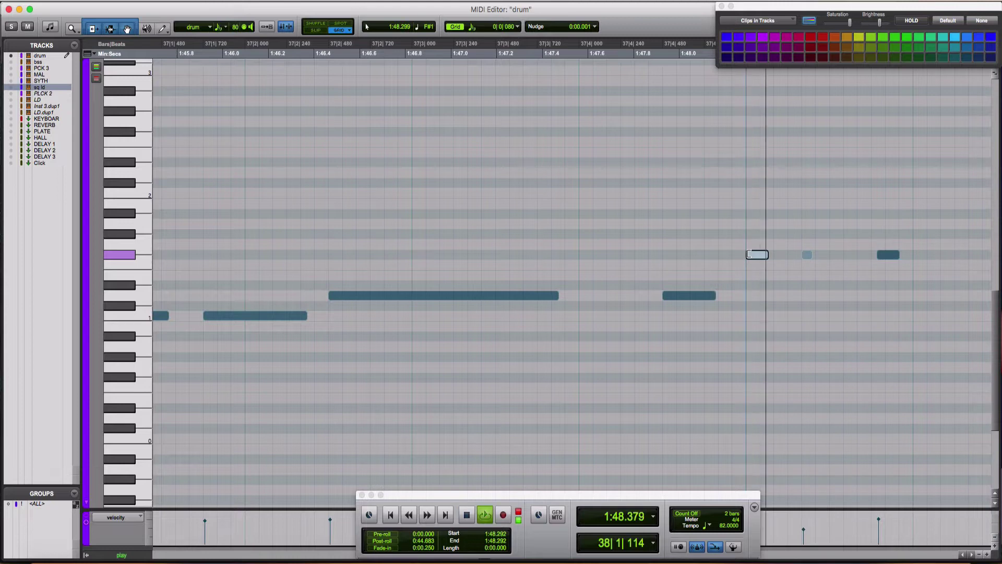
pyautogui.press('space')
pyautogui.click(602, 216)
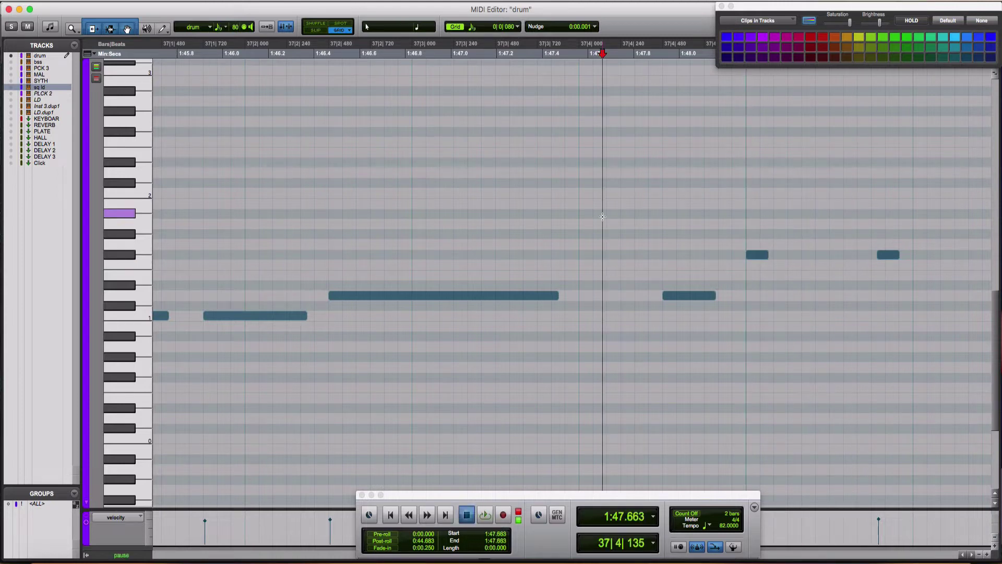
pyautogui.press('space')
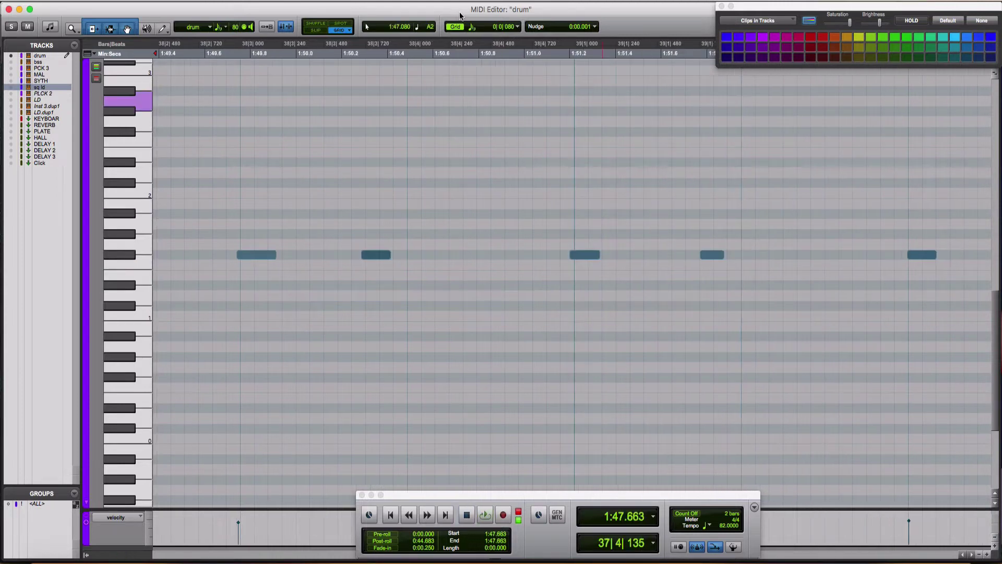
# Select all recorded F#1 notes from bar 38 through bar 41 and quantize them
pyautogui.press('space')
pyautogui.press('r')
pyautogui.press('r')
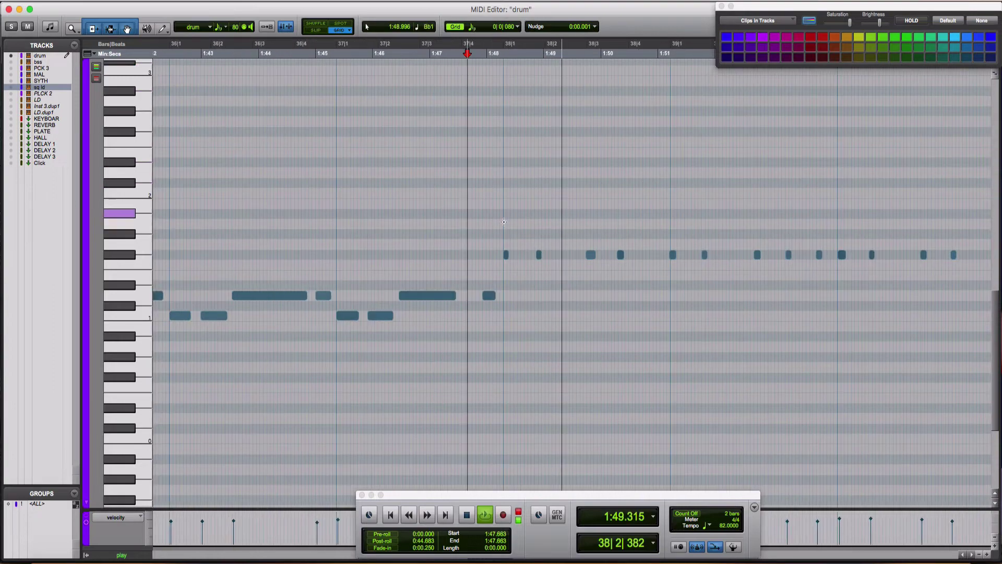
pyautogui.press('r')
pyautogui.moveTo(520, 242); pyautogui.dragTo(887, 259)
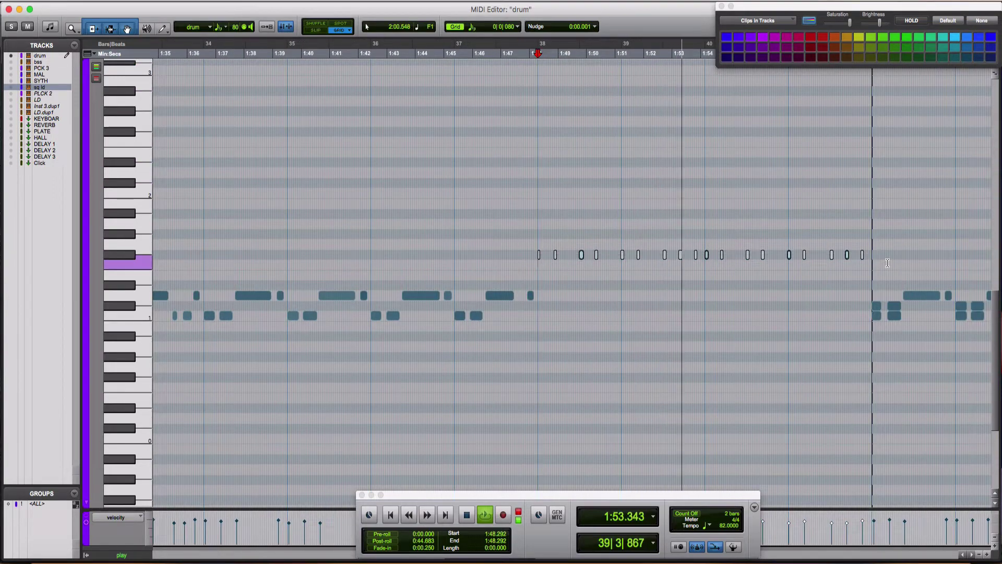
pyautogui.hotkey('alt', '0')
pyautogui.press('Return')
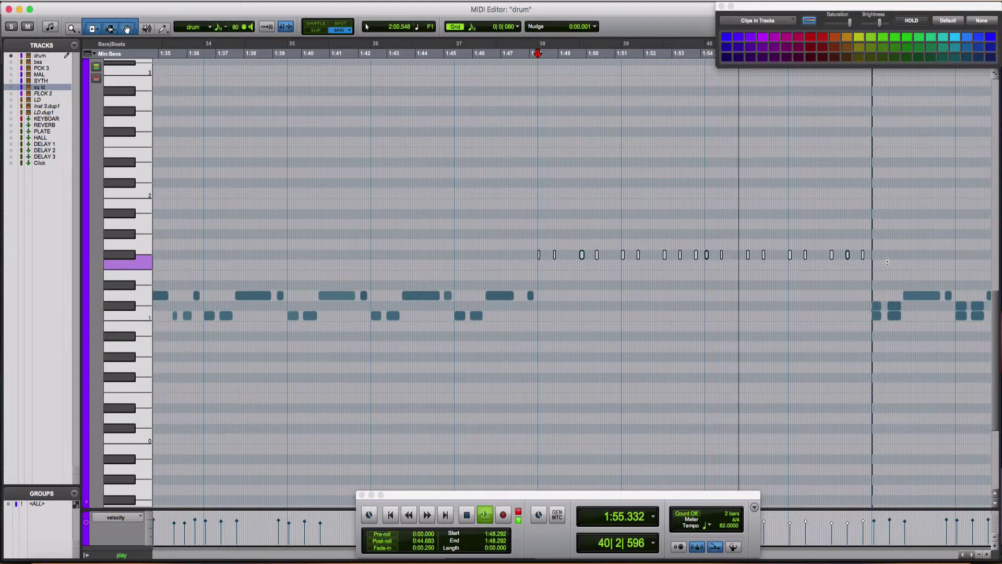
# Audition the quantized F#1 hi-hat pattern from bar 38
pyautogui.press('t')
pyautogui.press('space')
pyautogui.press('space')
pyautogui.hscroll(-1, 583, 230)
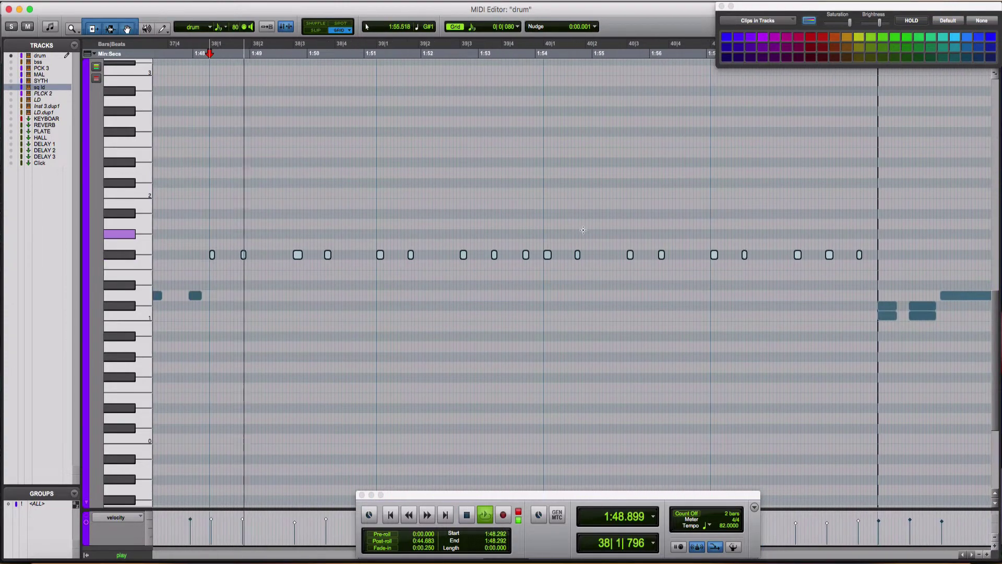
pyautogui.press('t')
pyautogui.press('space')
pyautogui.press('space')
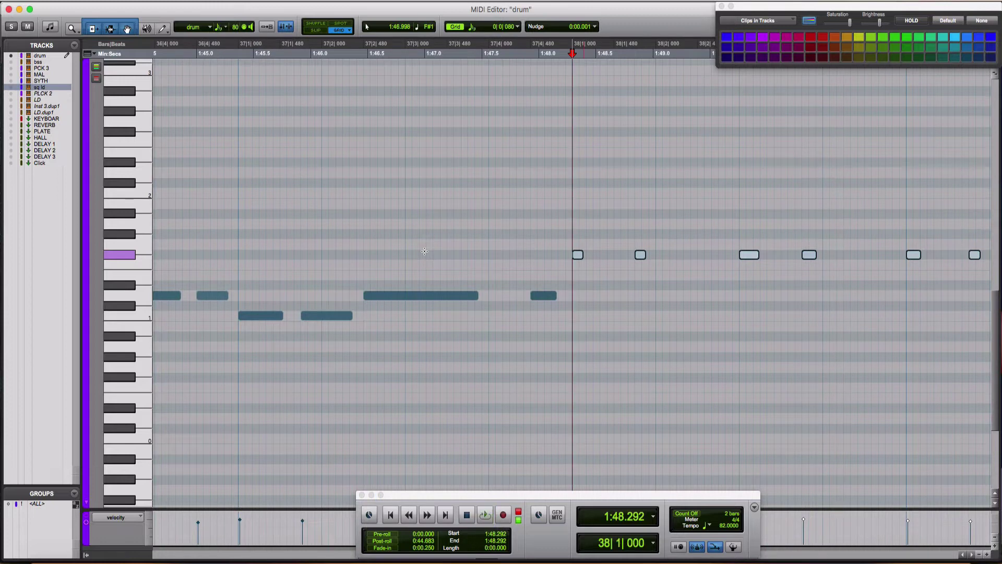
pyautogui.hscroll(3, 425, 251)
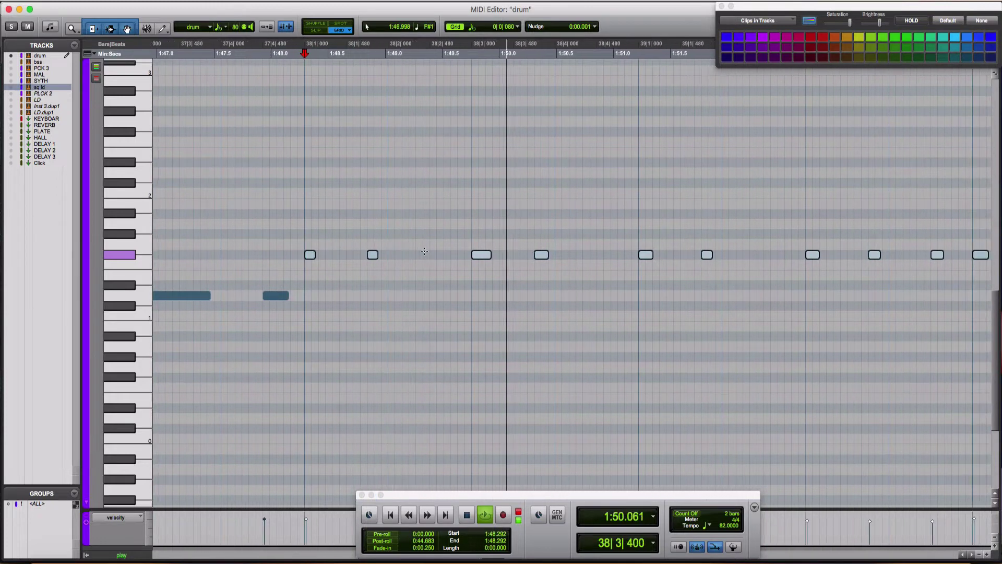
pyautogui.press('space')
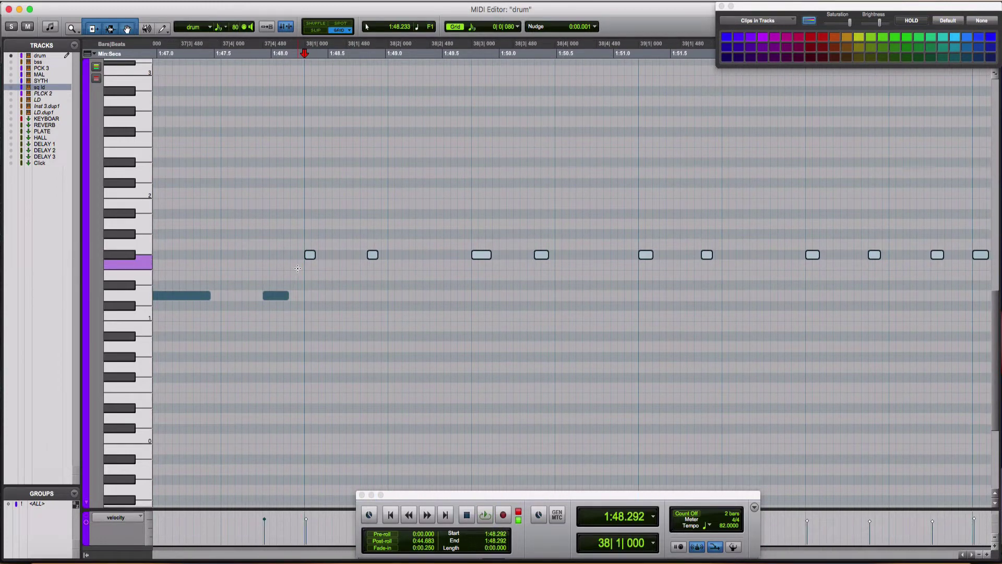
# Record a D1 part over the hi-hats, starting from bar 38 and ending before bar 42
pyautogui.press('super+space')
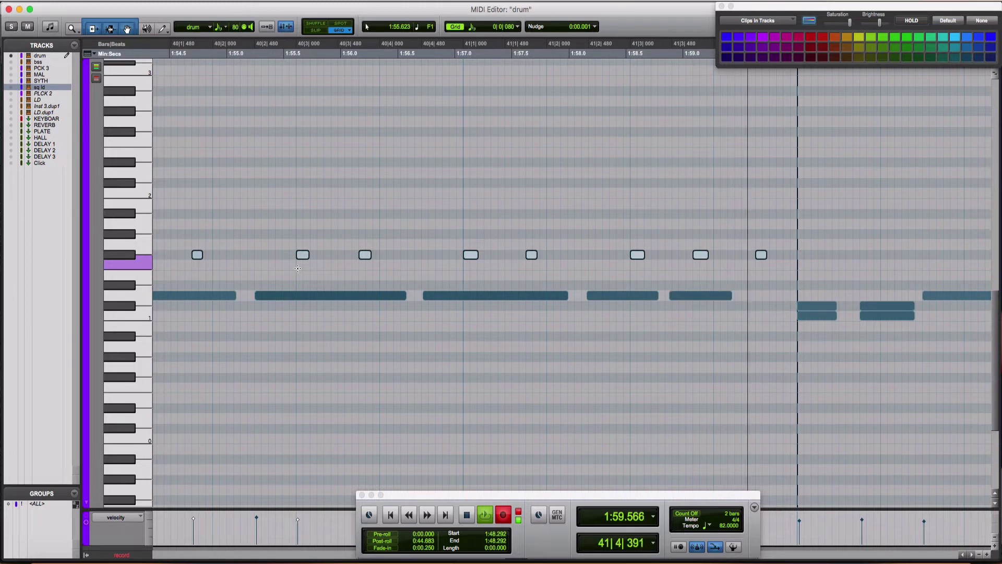
pyautogui.press('space')
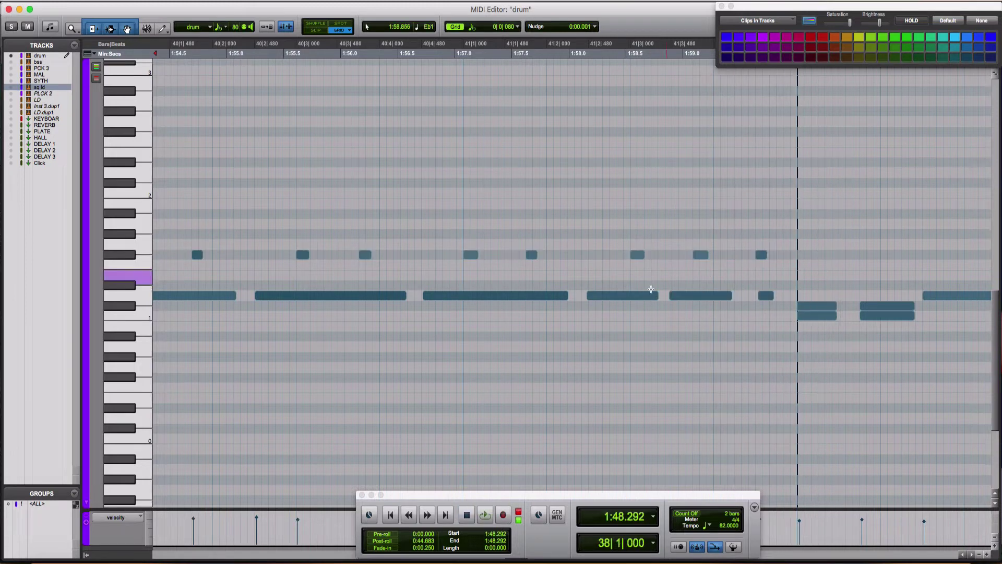
# Set the grid to 1/16-note triplets and quantize the recorded D1 notes between bar 38 beat 2 and bar 42
pyautogui.click(473, 27)
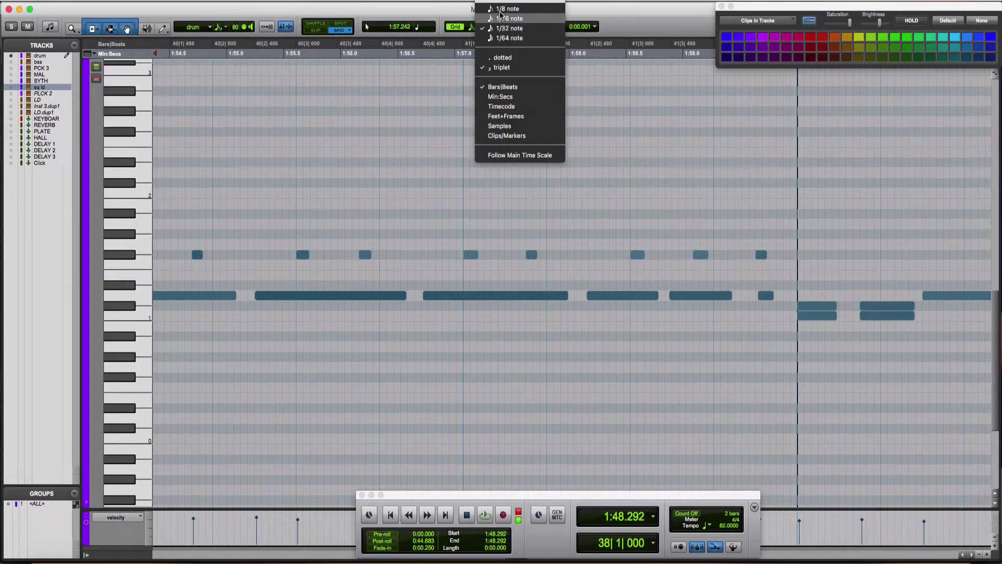
pyautogui.click(509, 18)
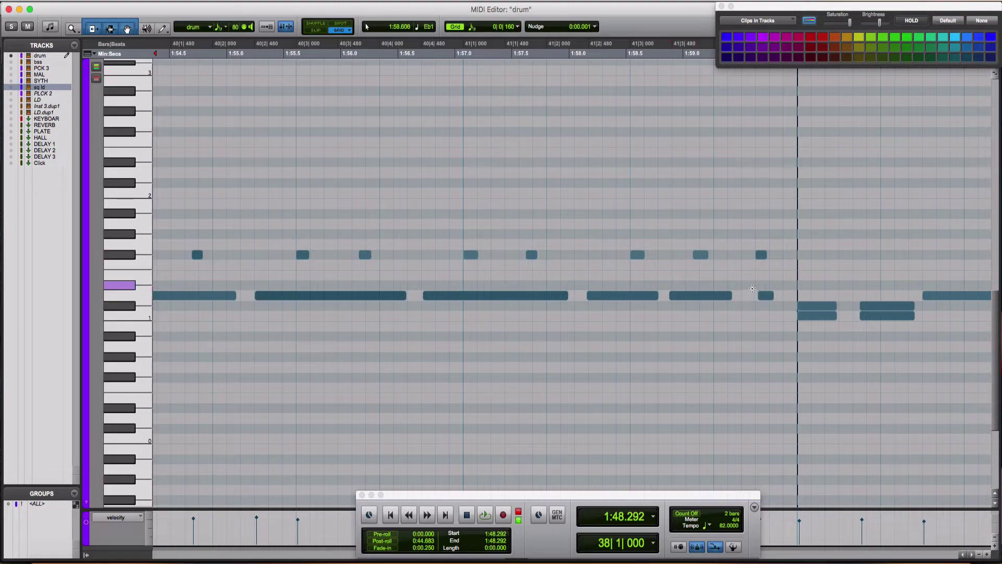
pyautogui.press('super+bracketleft')
pyautogui.moveTo(636, 290); pyautogui.dragTo(344, 302)
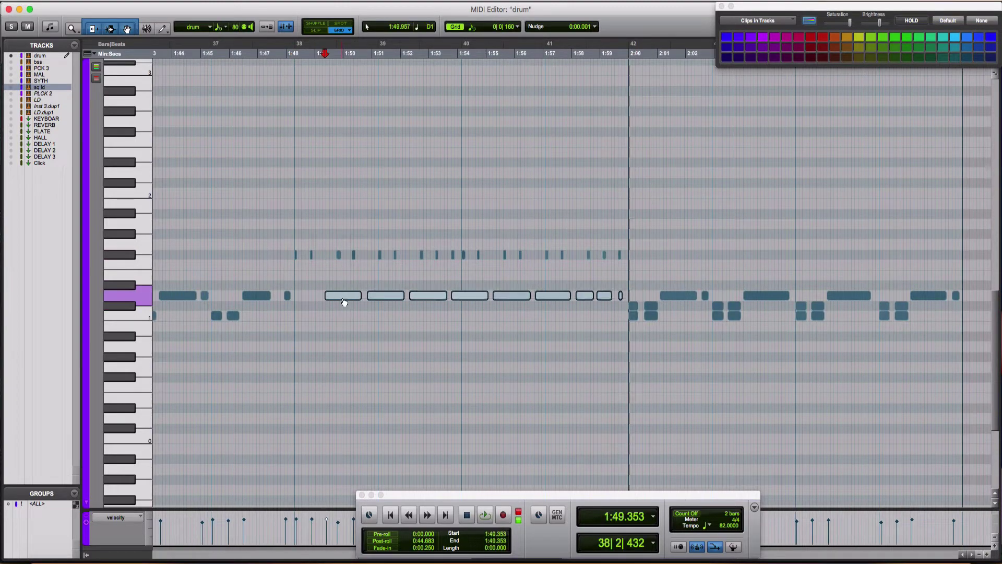
pyautogui.hotkey('alt', '0')
pyautogui.press('Return')
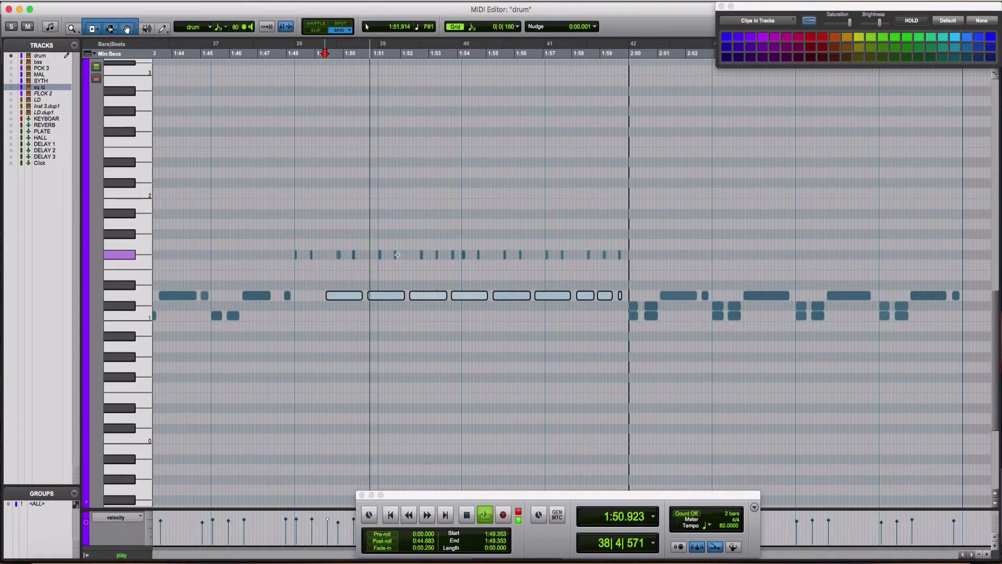
# Audition the combined D1 and F#1 pattern from 37|3|408
pyautogui.press('super+bracketright')
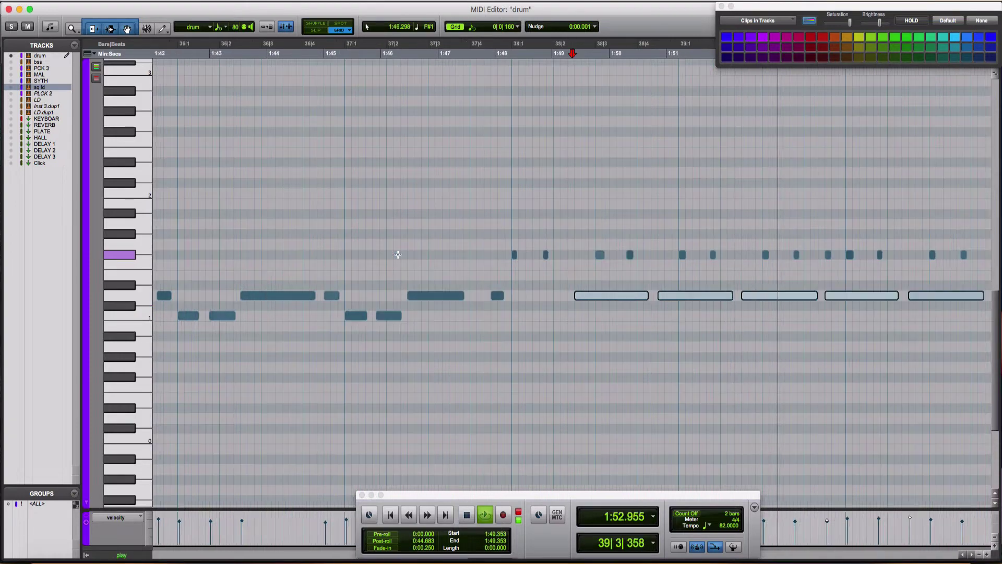
pyautogui.click(462, 259)
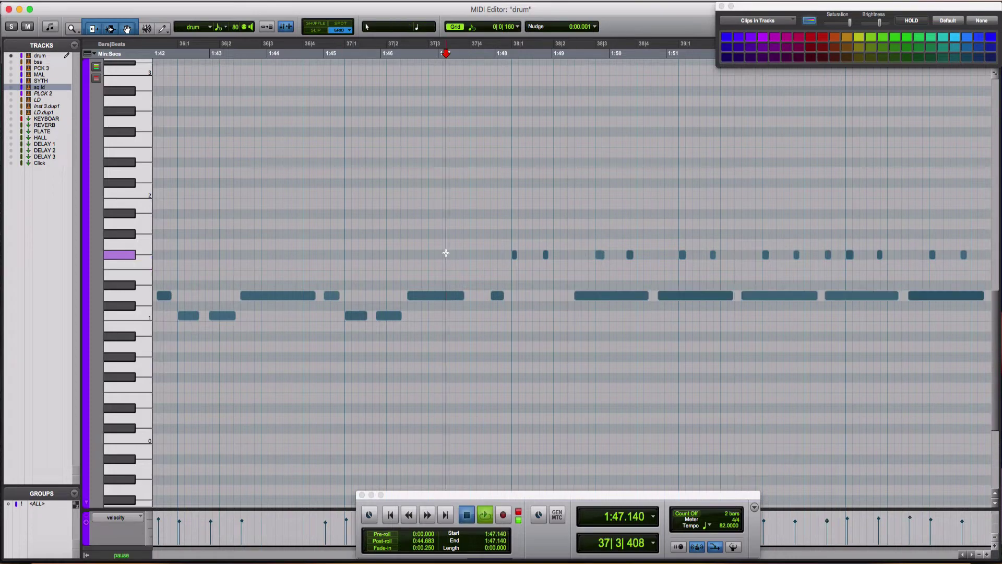
pyautogui.press('space')
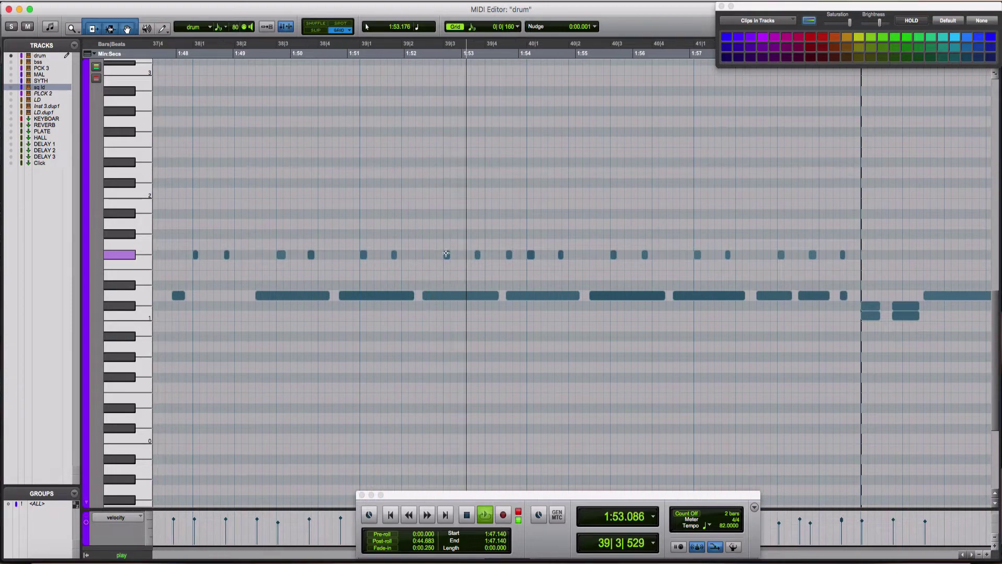
pyautogui.press('space')
pyautogui.press('space')
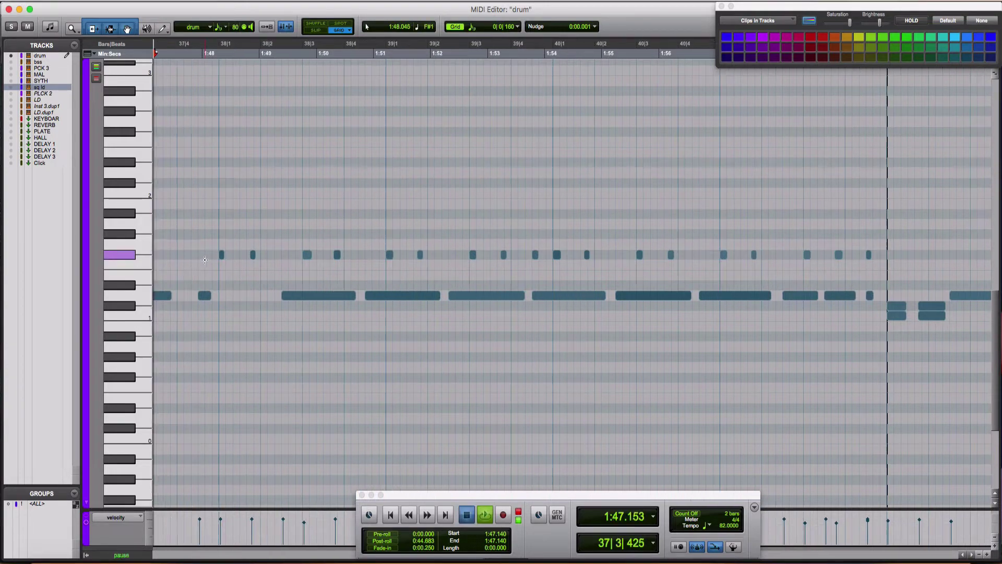
# Add consecutive F#1 hi-hat notes on the 0|0|160 grid starting at 39|3|000, and audition the start of the roll
pyautogui.press('t')
pyautogui.hscroll(4, 247, 261)
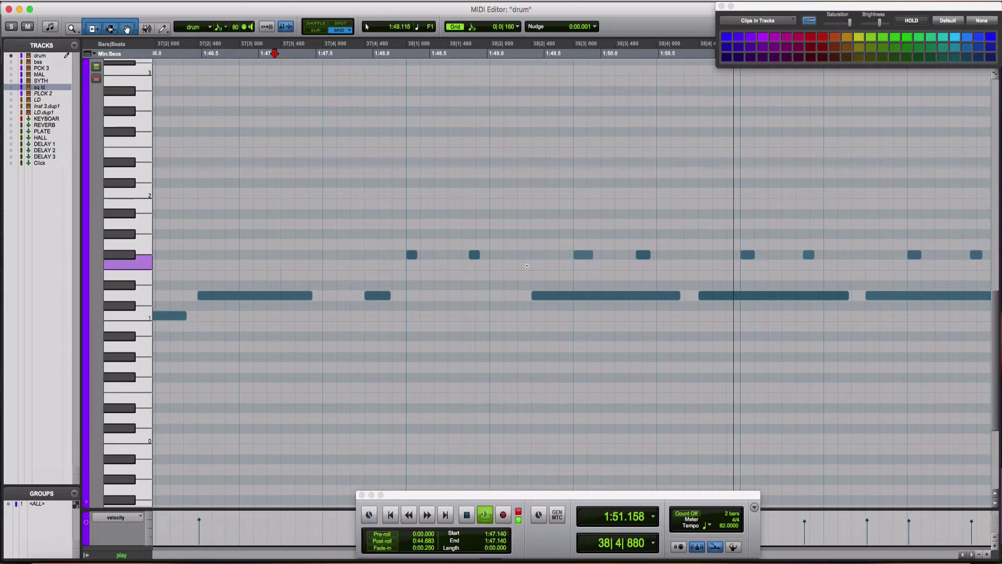
pyautogui.press('space')
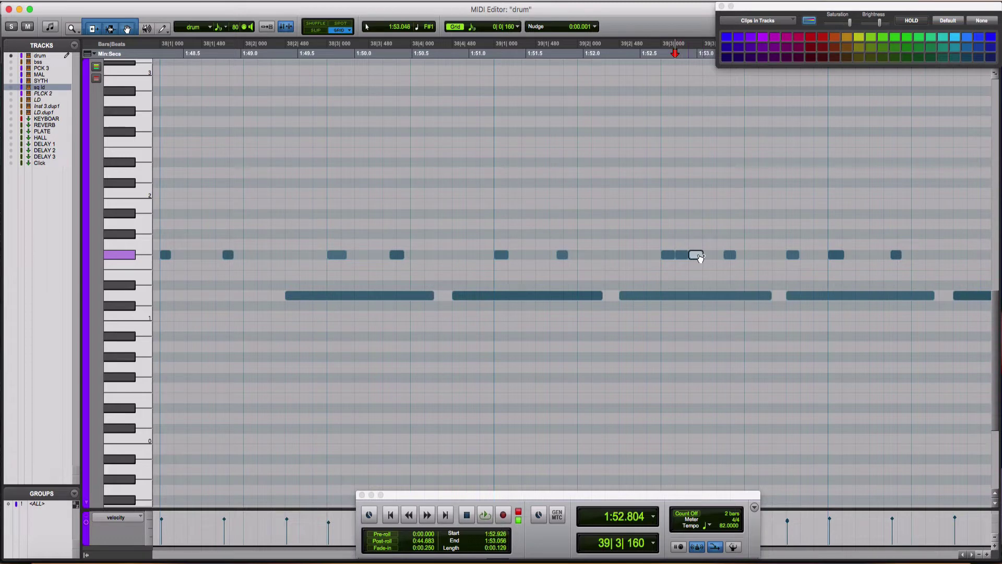
pyautogui.click(413, 241)
pyautogui.press('space')
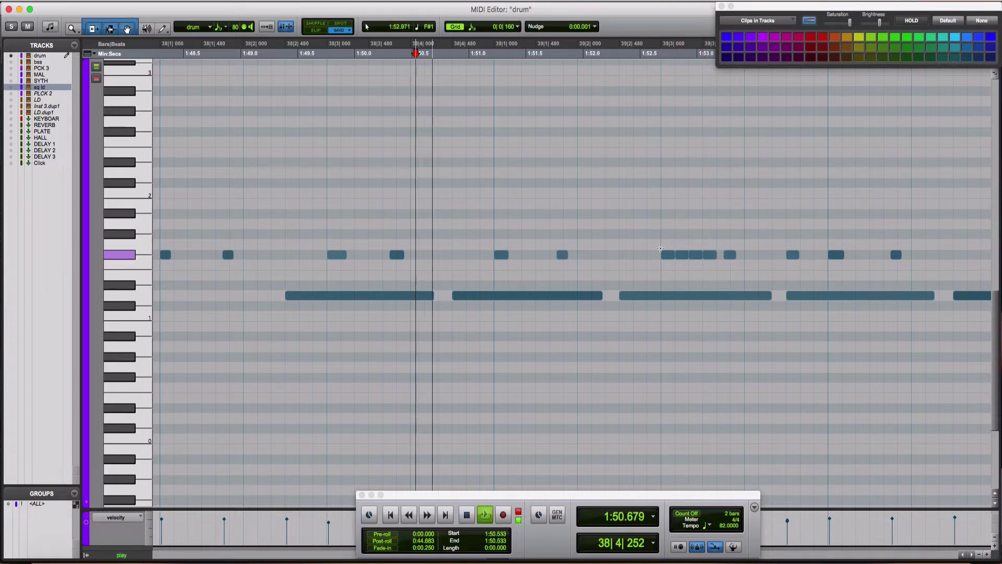
pyautogui.moveTo(641, 250); pyautogui.dragTo(713, 254)
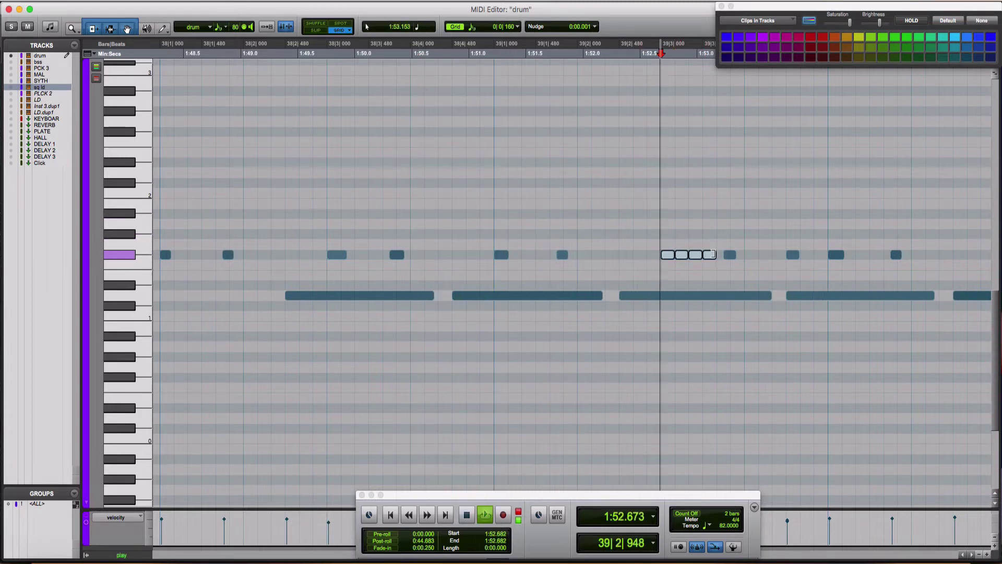
pyautogui.press('space')
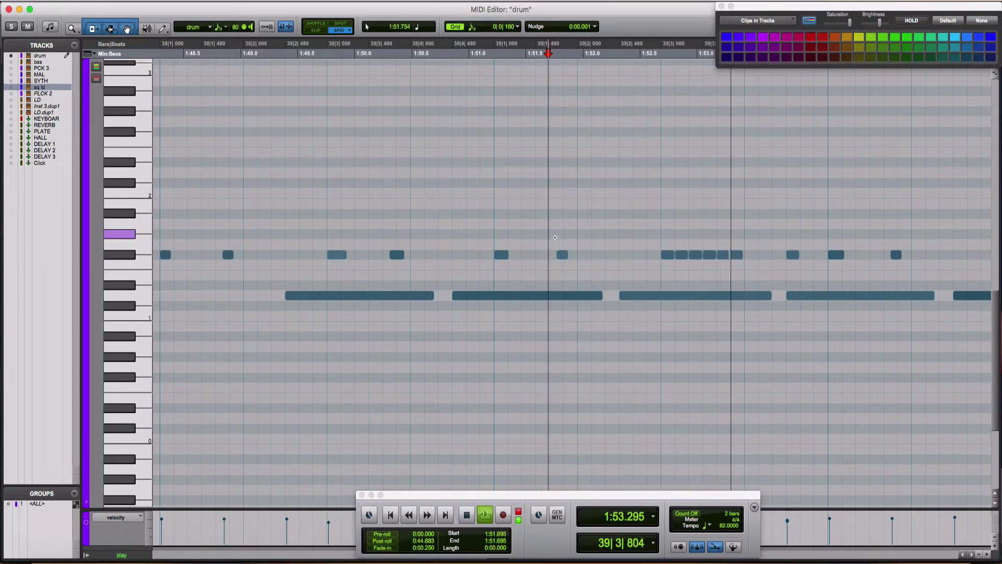
# Continue the F#1 hi-hat roll through beat 4 of bar 39 with evenly spaced notes up to 39|4|800
pyautogui.press('space')
pyautogui.press('space')
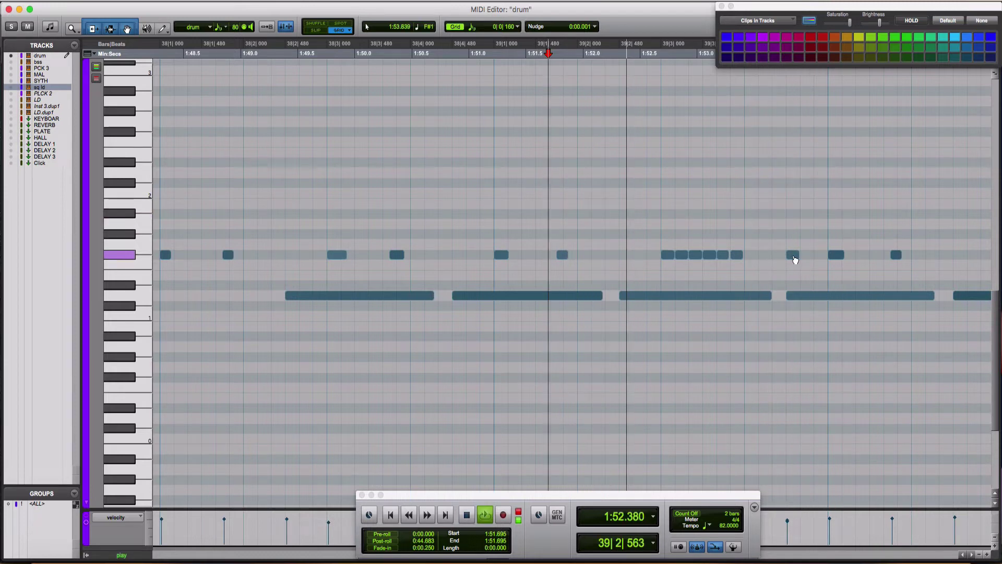
pyautogui.moveTo(793, 257); pyautogui.dragTo(756, 258)
pyautogui.click(755, 256)
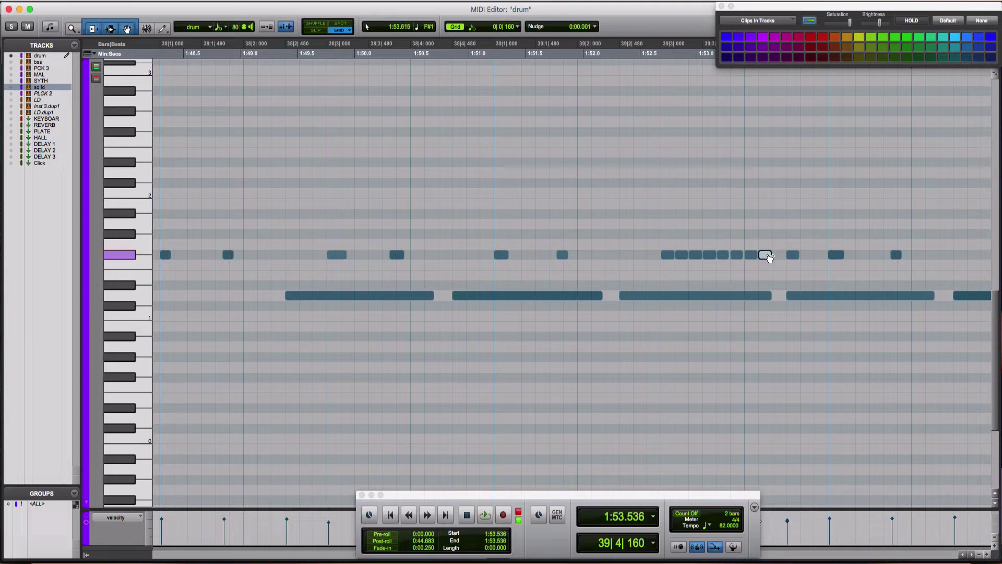
pyautogui.click(794, 255)
pyautogui.click(807, 256)
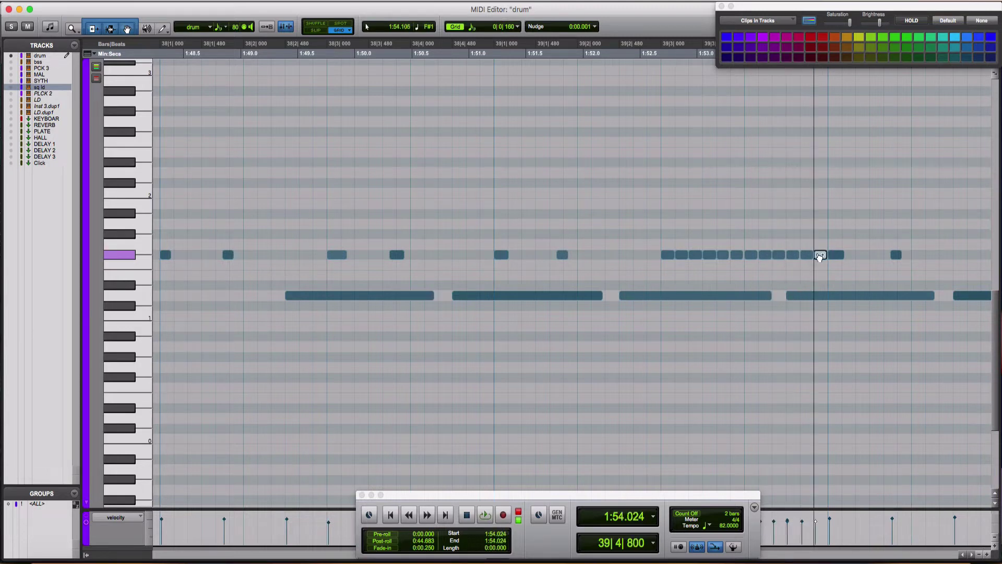
# Set the grid to 0|0|080 and split the first six notes of the bar 39 roll into twice as many 80-tick notes
pyautogui.click(471, 26)
pyautogui.click(622, 186)
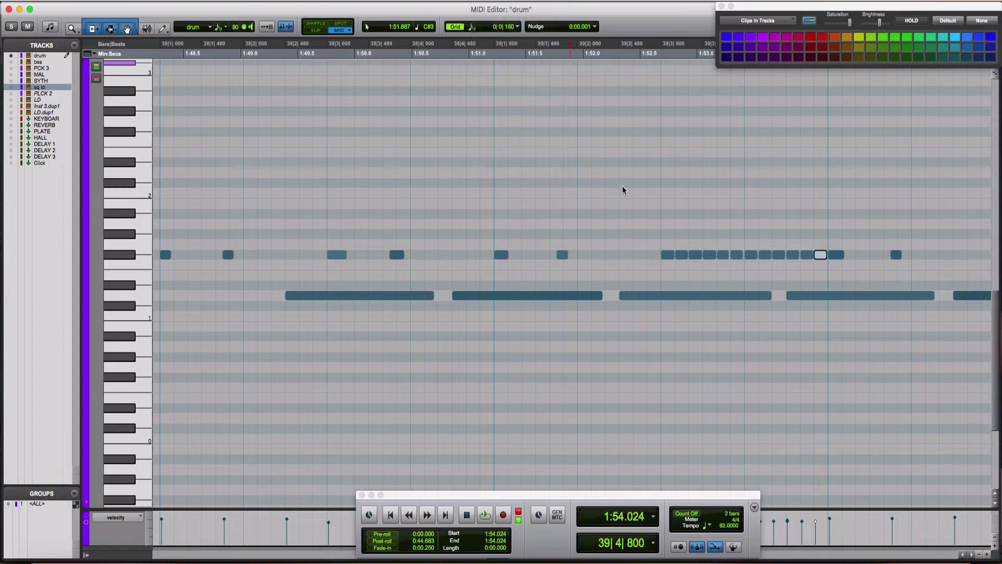
pyautogui.moveTo(652, 253); pyautogui.dragTo(729, 257)
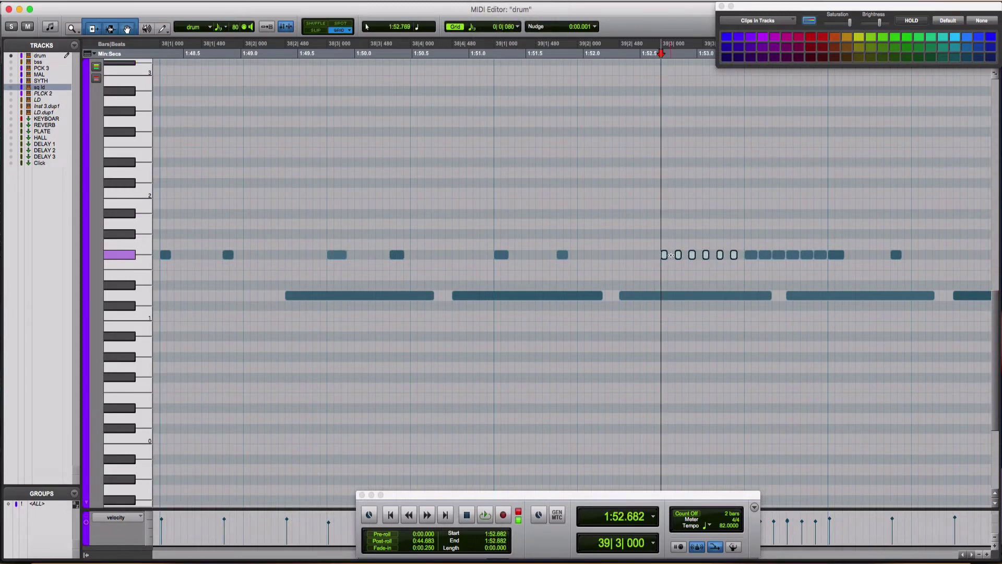
# Audition the bar 39 hi-hat roll and the pattern that follows into bar 41
pyautogui.click(642, 252)
pyautogui.press('space')
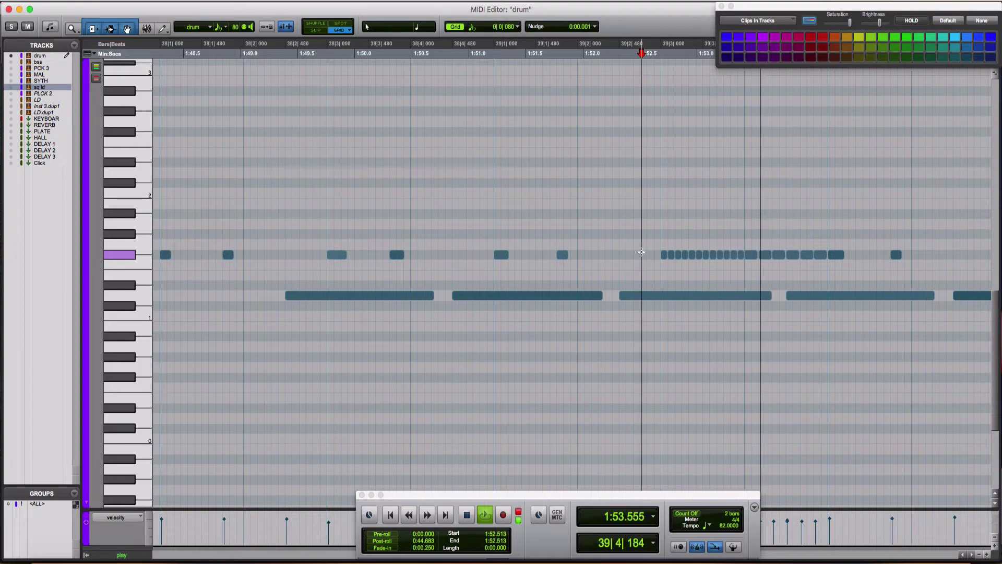
pyautogui.hscroll(2, 882, 249)
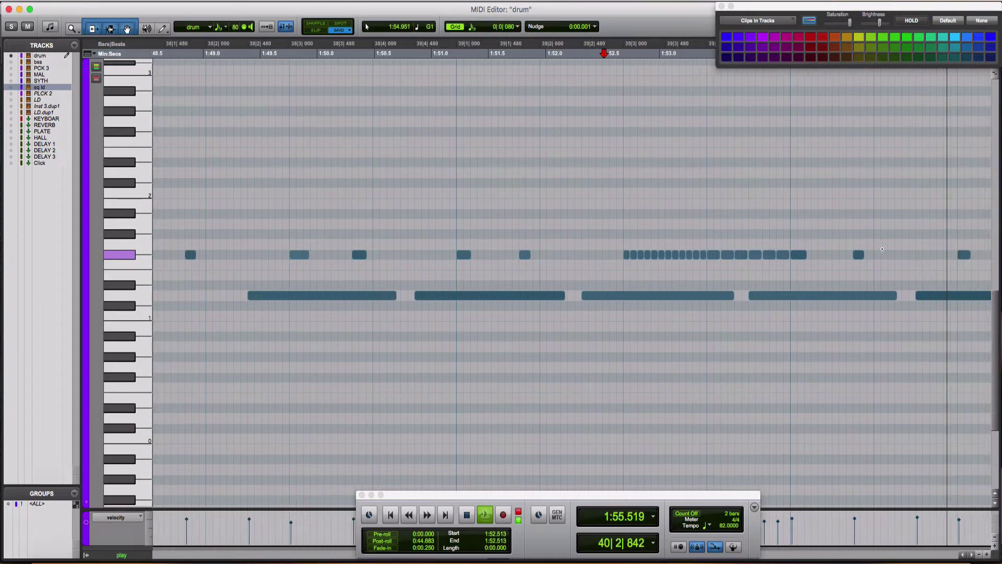
pyautogui.hscroll(15, 882, 249)
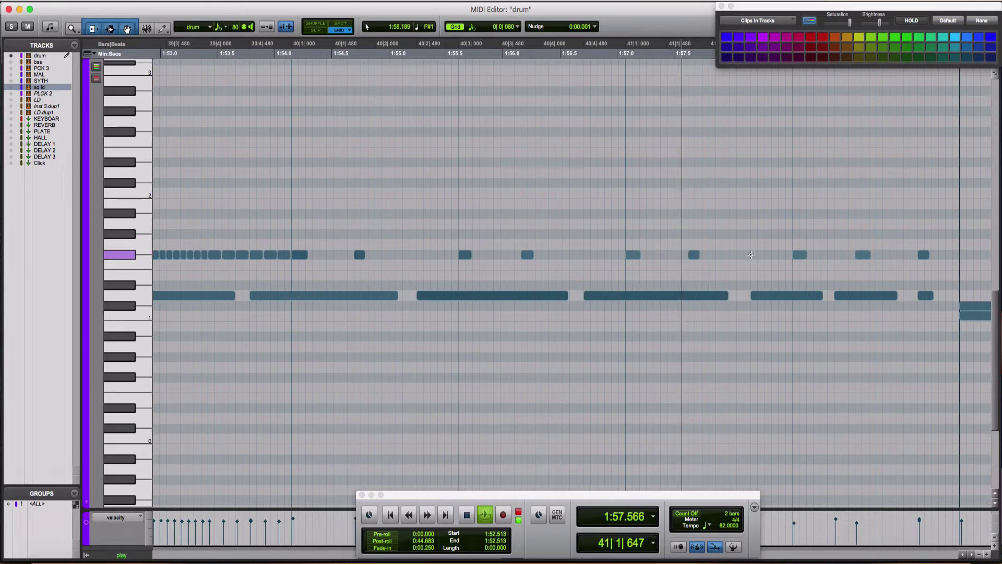
pyautogui.press('space')
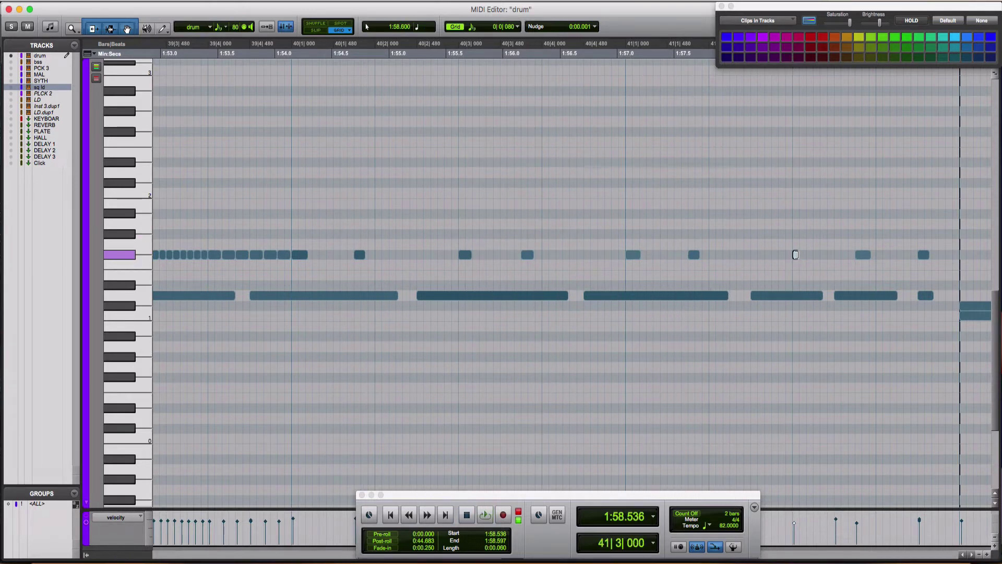
# Build a roll of 40-tick F#1 notes from 41|3|000 up to the next hi-hat hit, using a 0|0|040 grid
pyautogui.click(803, 255)
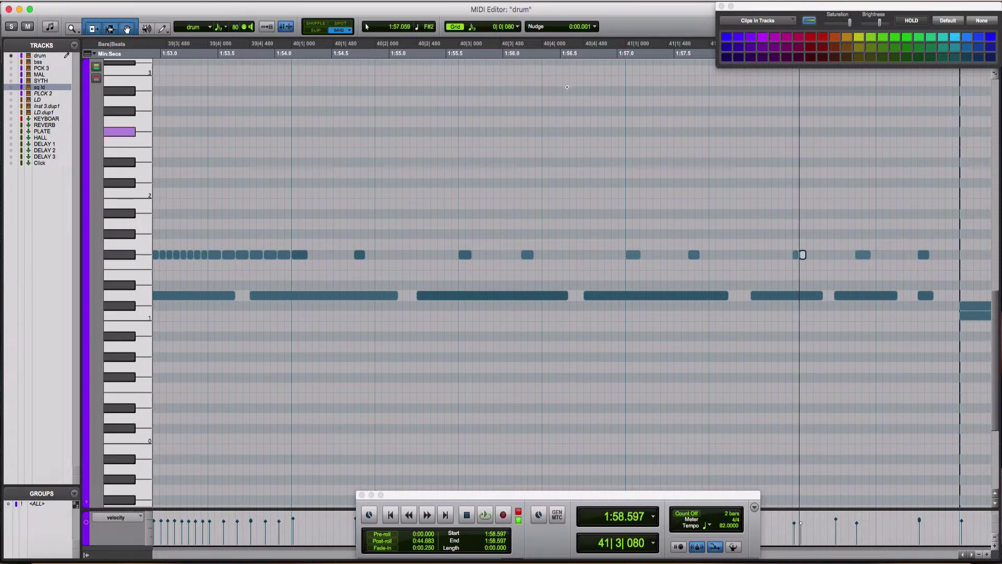
pyautogui.click(470, 25)
pyautogui.click(508, 37)
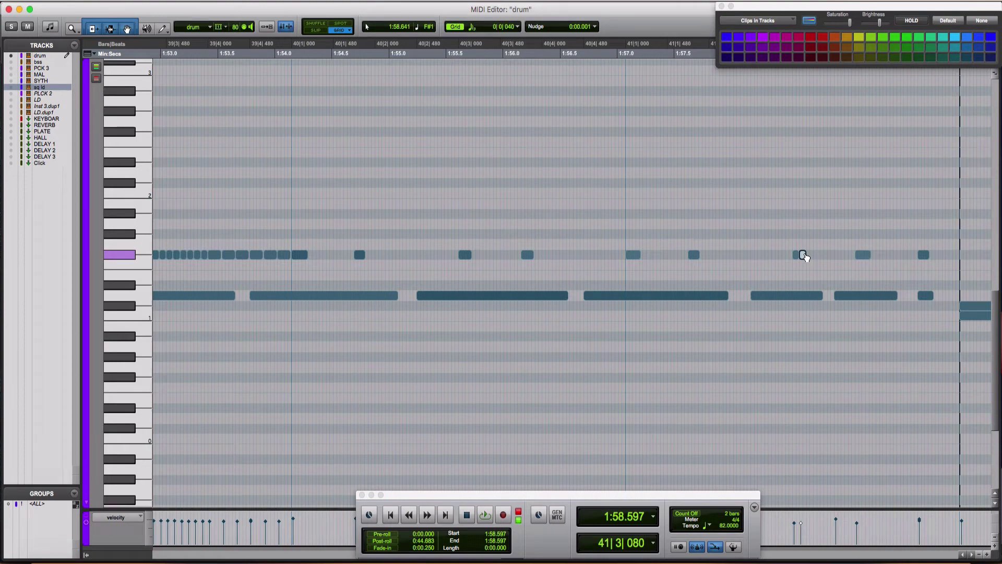
pyautogui.press('super+bracketright')
pyautogui.click(566, 255)
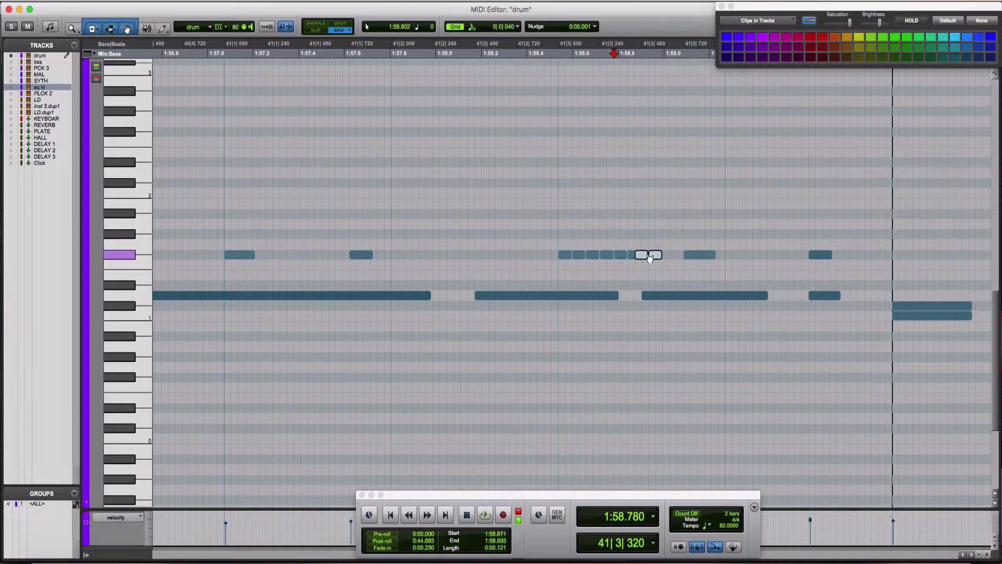
pyautogui.click(682, 254)
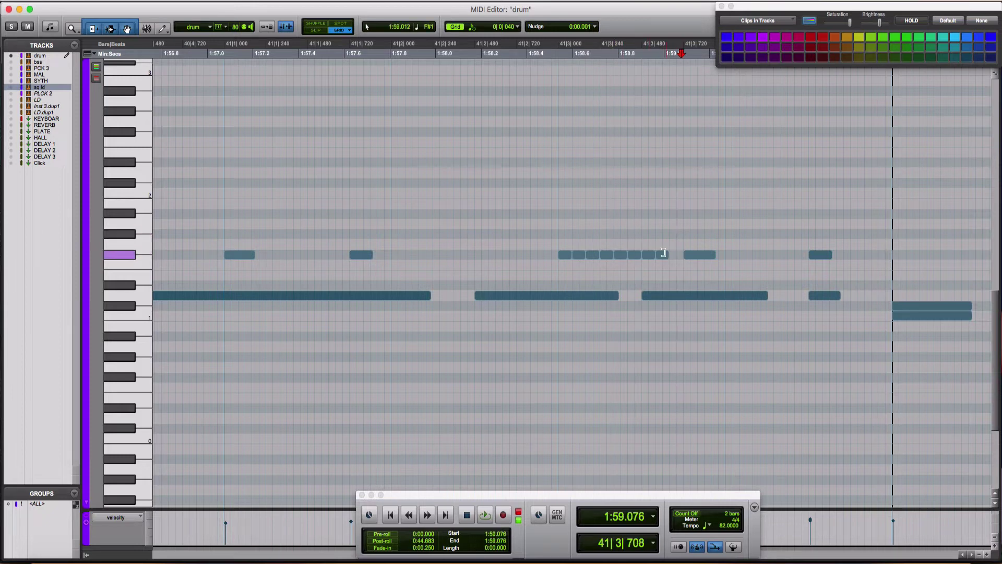
pyautogui.moveTo(538, 245); pyautogui.dragTo(681, 261)
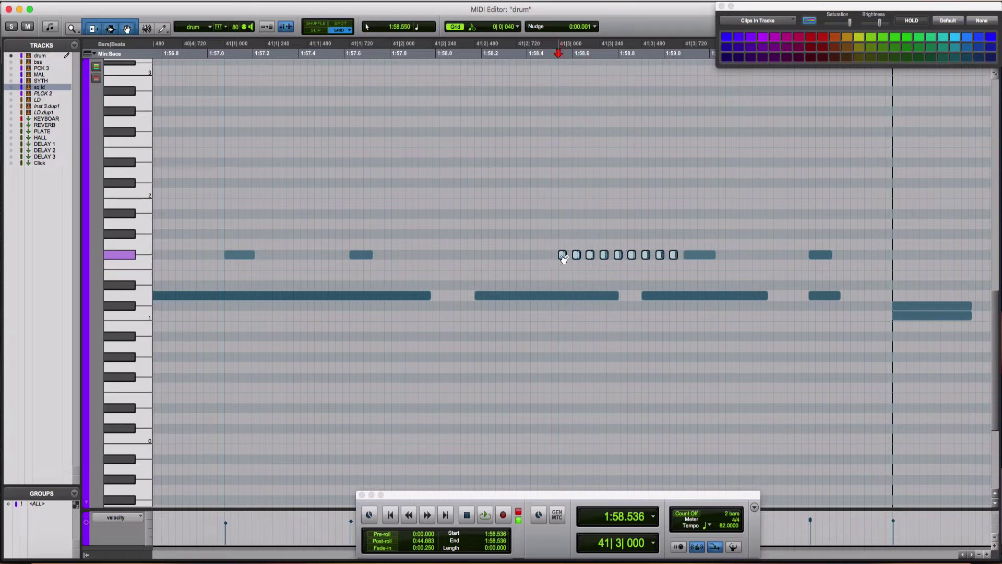
# Audition the fast hi-hat roll from just before 41|3, and again from just before bar 41
pyautogui.click(502, 244)
pyautogui.press('space')
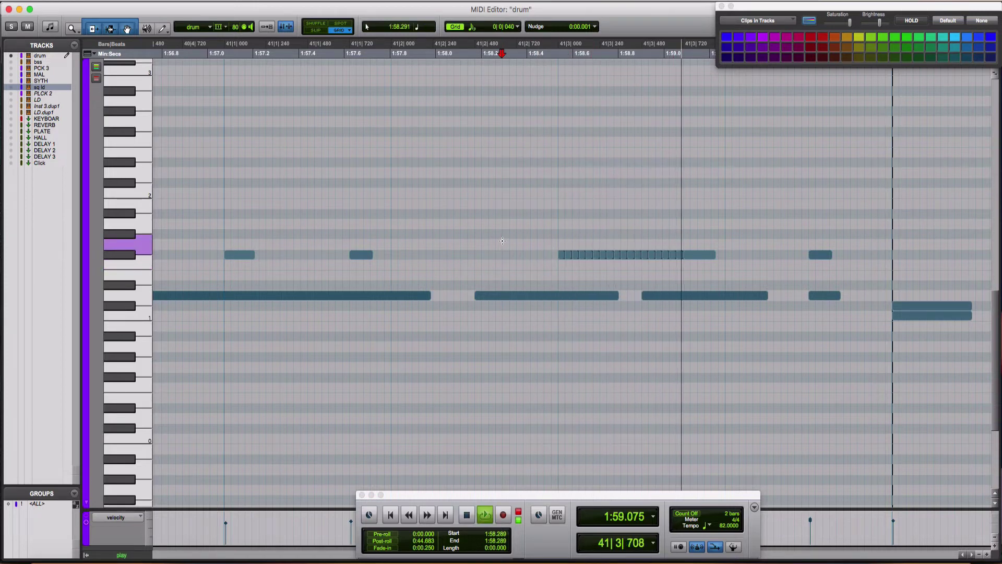
pyautogui.click(210, 182)
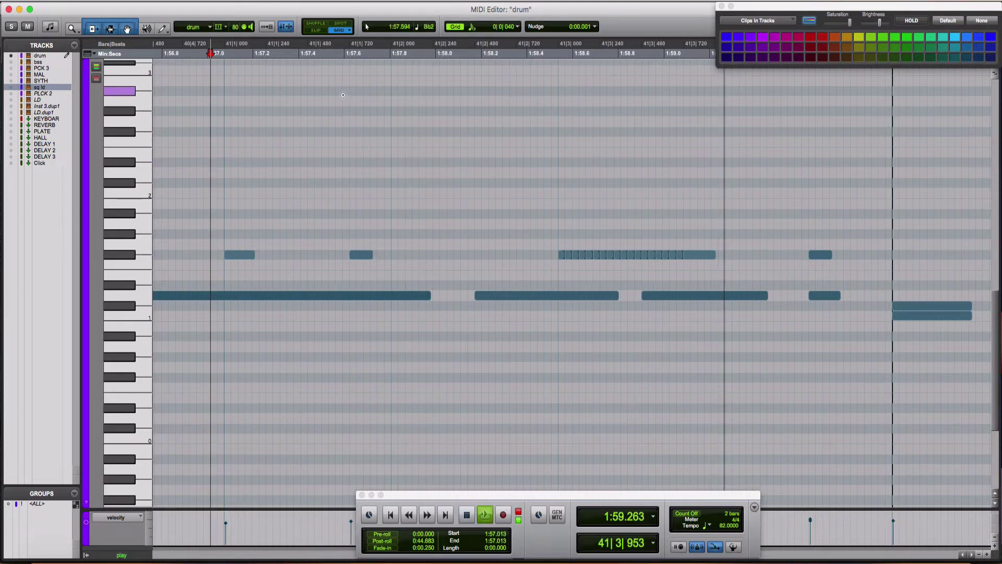
pyautogui.press('space')
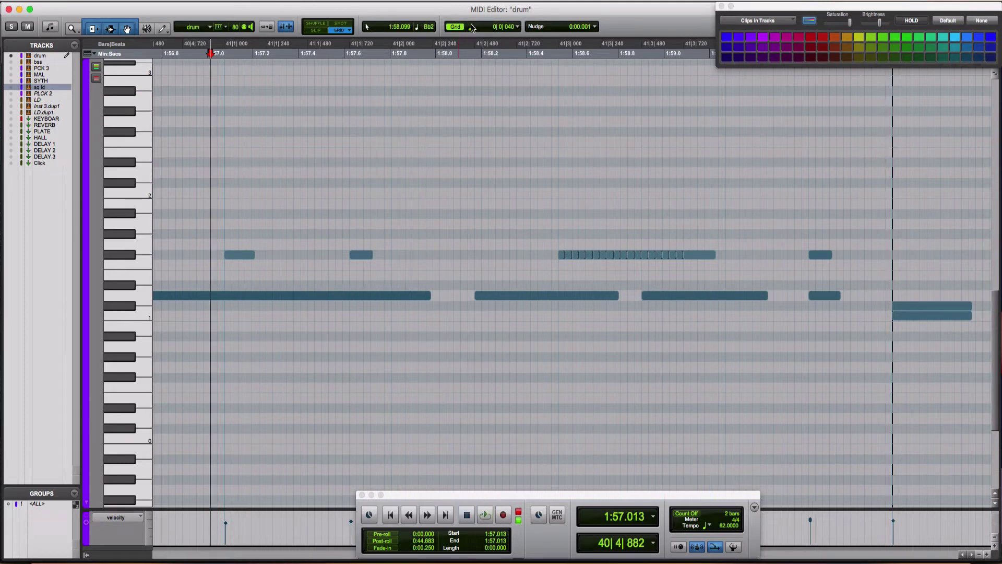
# Set the grid back to 0|0|080 and audition the drums from 40|4|882
pyautogui.click(472, 27)
pyautogui.click(483, 25)
pyautogui.press('space')
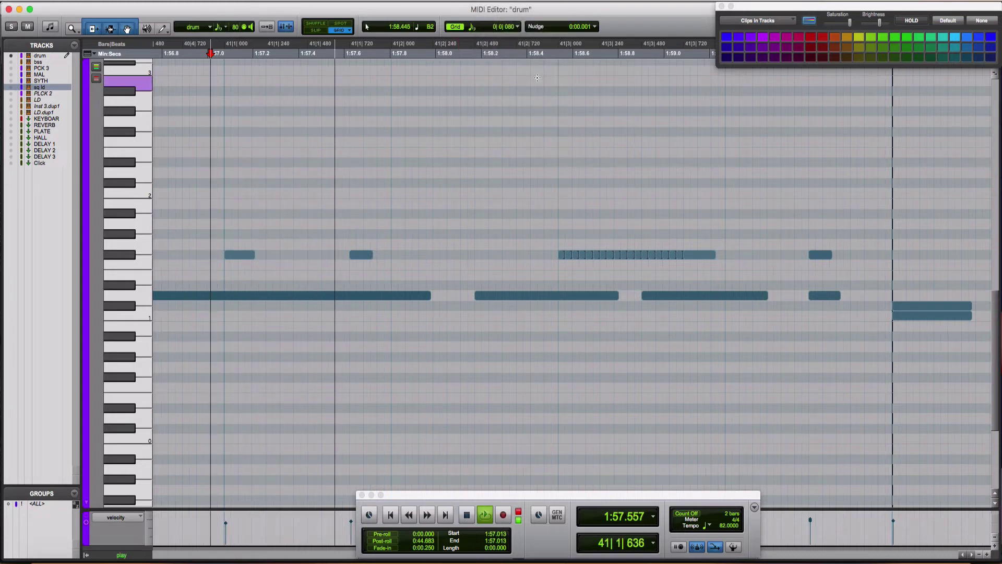
pyautogui.press('r')
pyautogui.press('space')
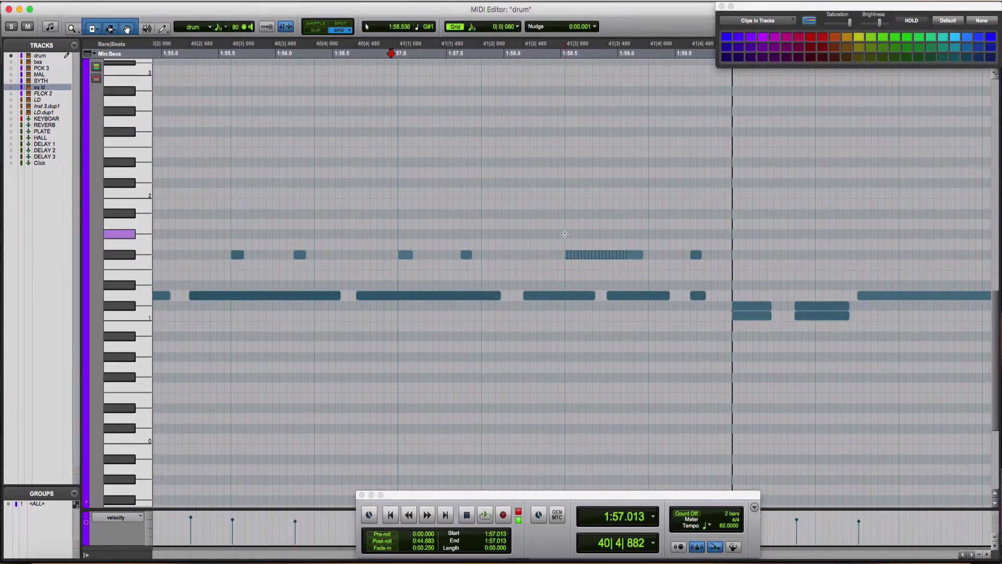
# Lower the velocities of all the F#1 roll notes starting at 41|3|000 and audition them
pyautogui.moveTo(547, 243); pyautogui.dragTo(627, 255)
pyautogui.hscroll(5, 624, 247)
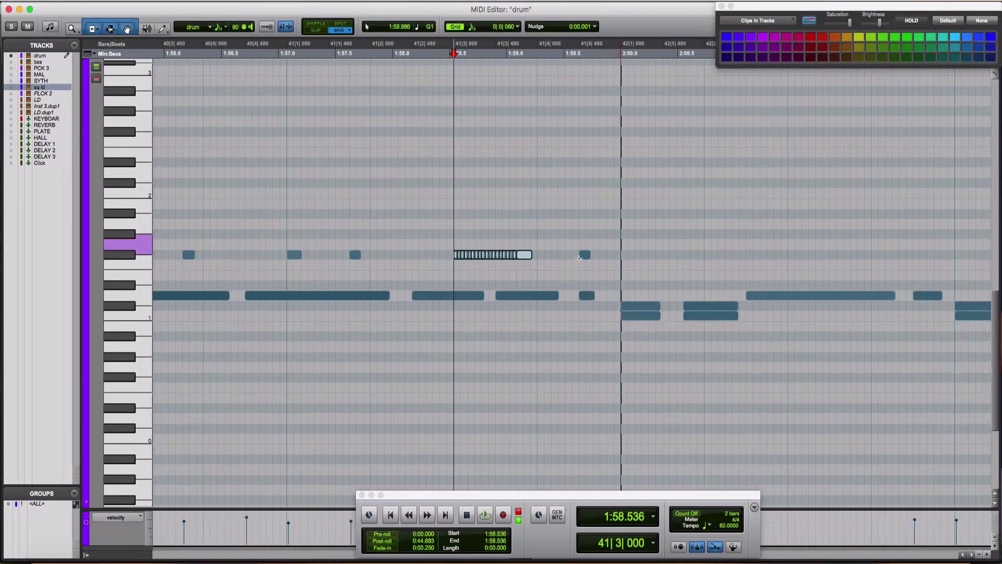
pyautogui.click(327, 524)
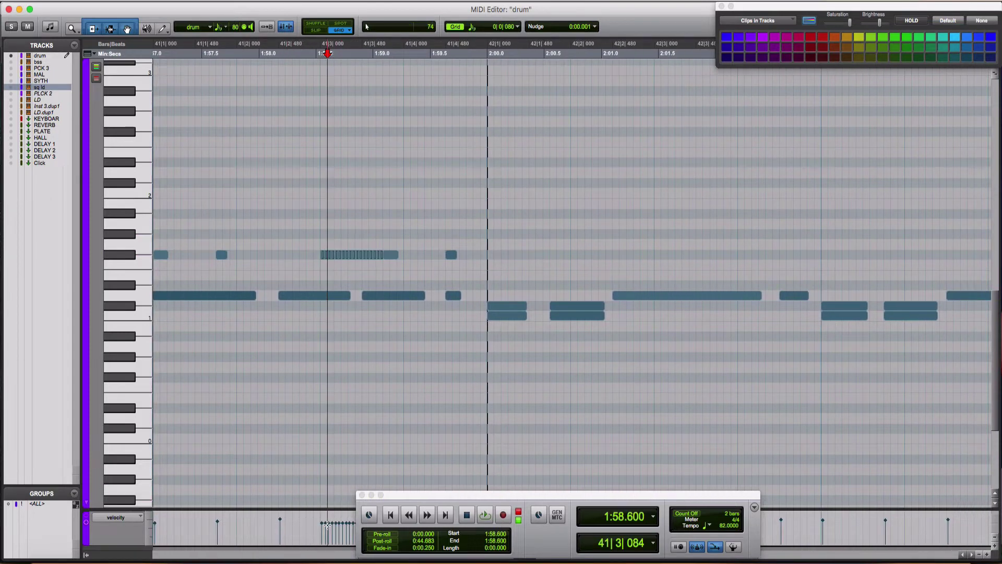
pyautogui.moveTo(307, 248); pyautogui.dragTo(412, 256)
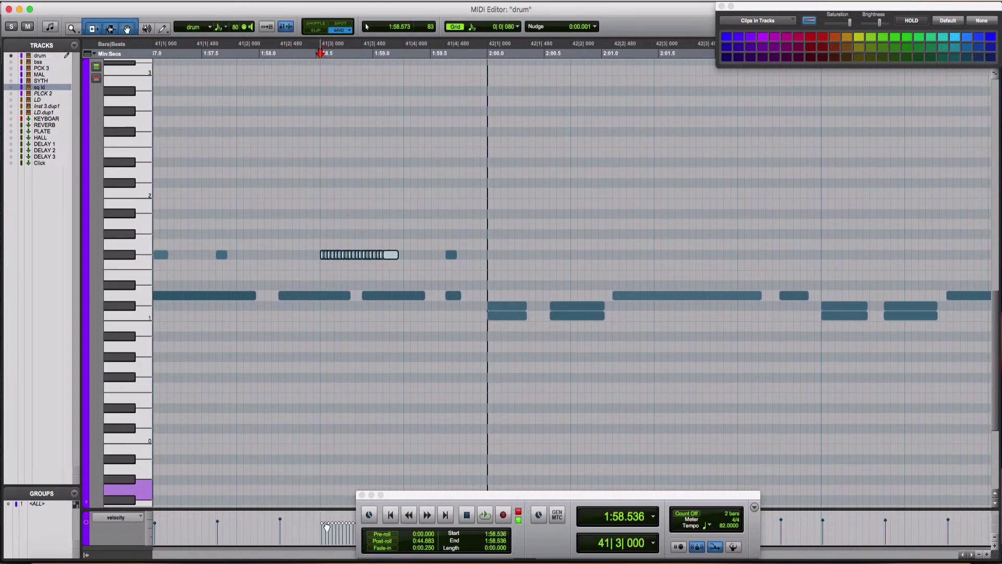
pyautogui.press('space')
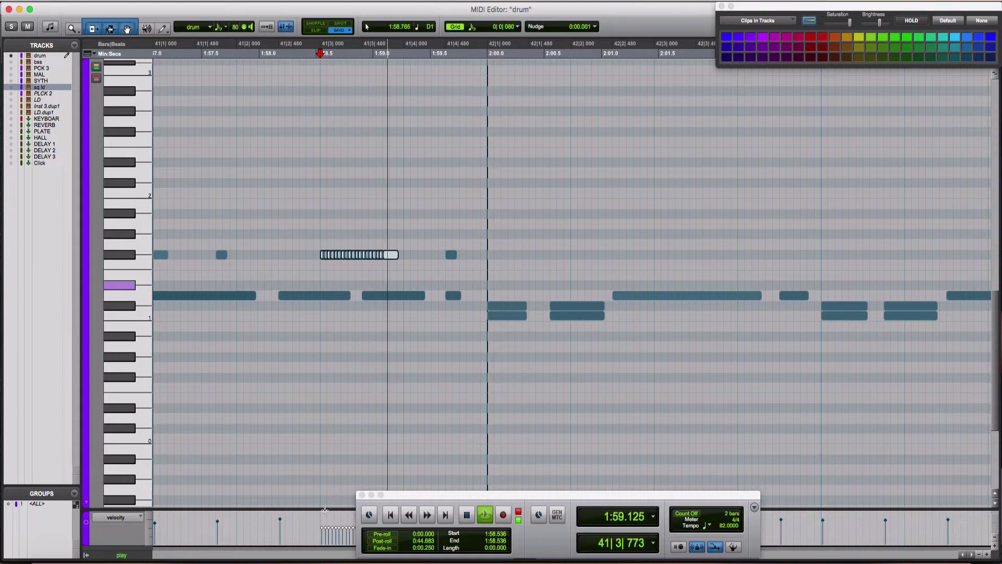
pyautogui.press('space')
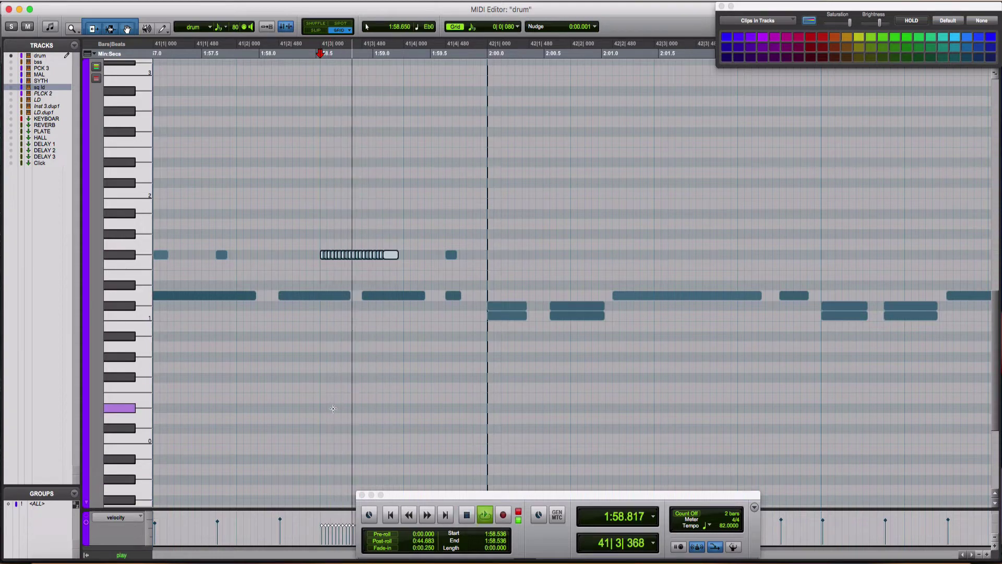
# Audition the drum pattern from beat 2 of bar 40 leading into the softened roll
pyautogui.hscroll(-10, 261, 271)
pyautogui.click(215, 268)
pyautogui.press('space')
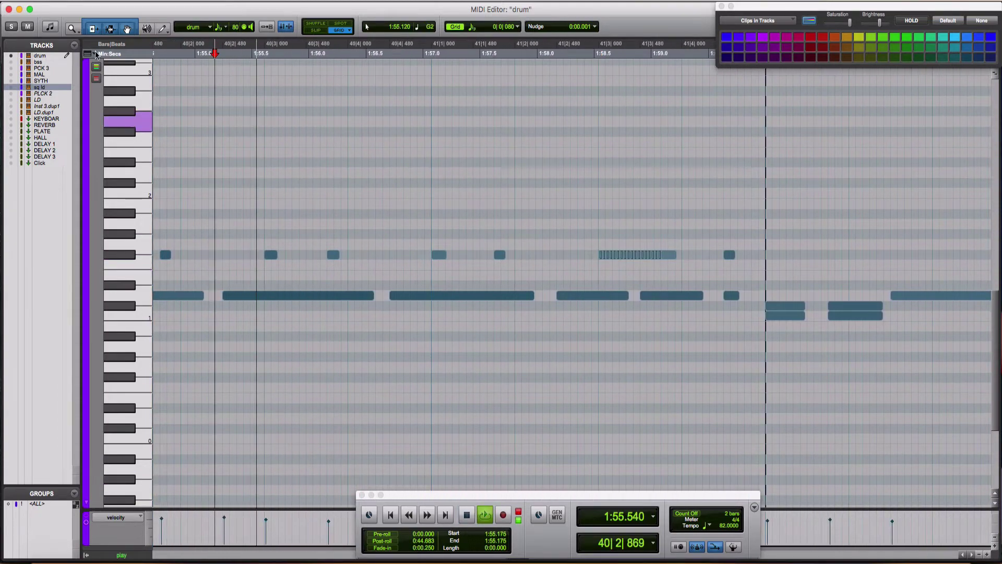
# Close the MIDI Editor and audition the arrangement from 37|3|000 and from bar 38
pyautogui.click(9, 9)
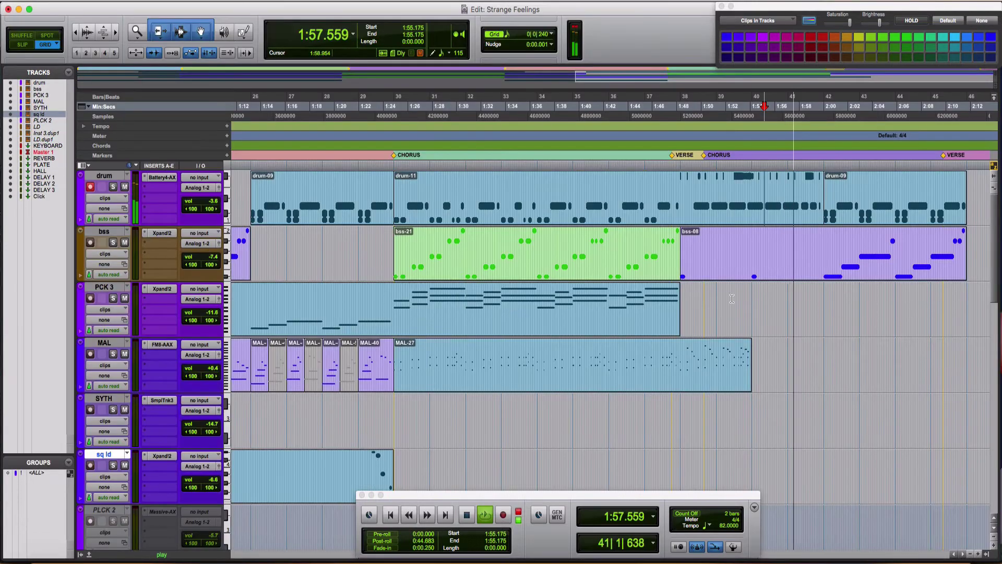
pyautogui.click(662, 250)
pyautogui.press('space')
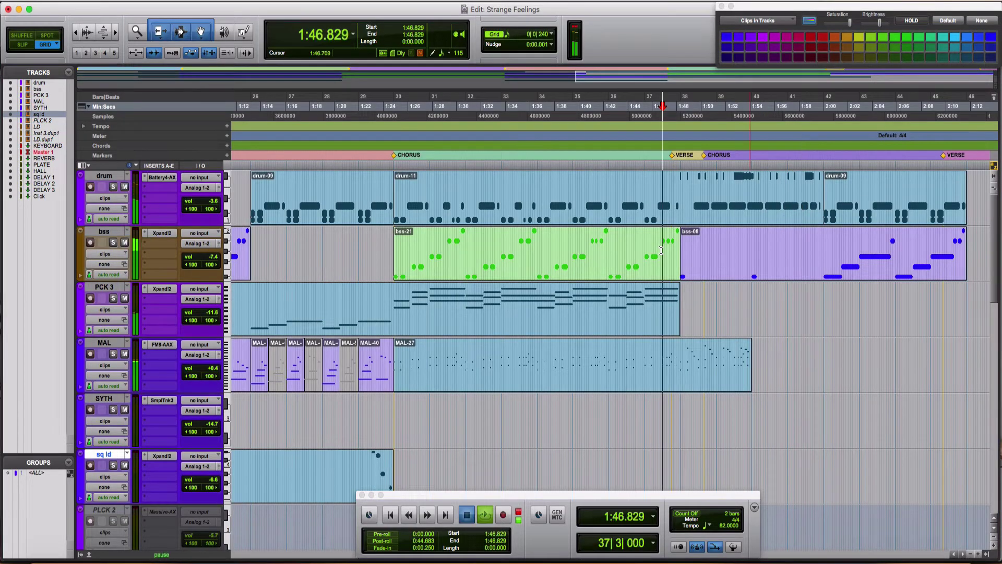
pyautogui.click(678, 357)
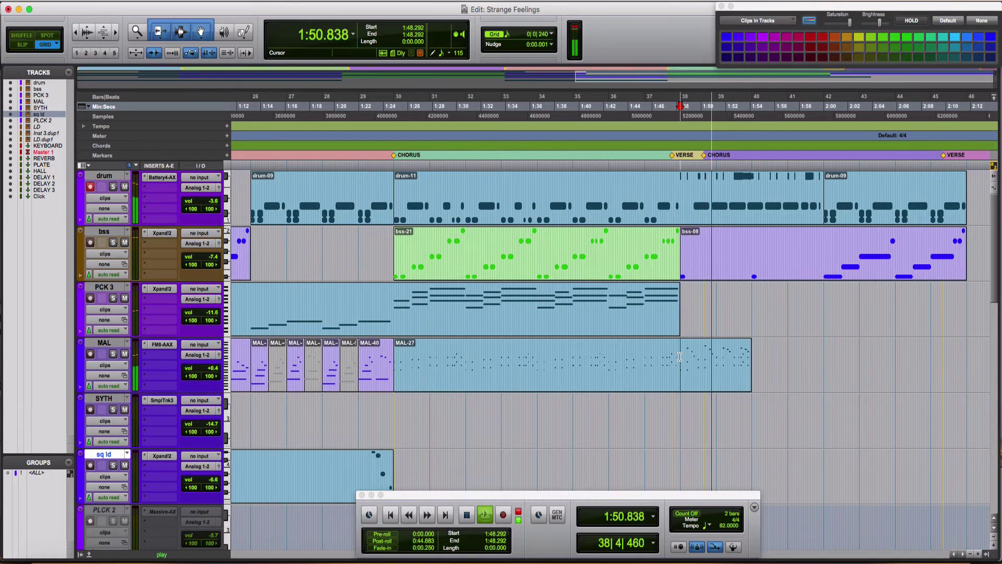
pyautogui.click(681, 357)
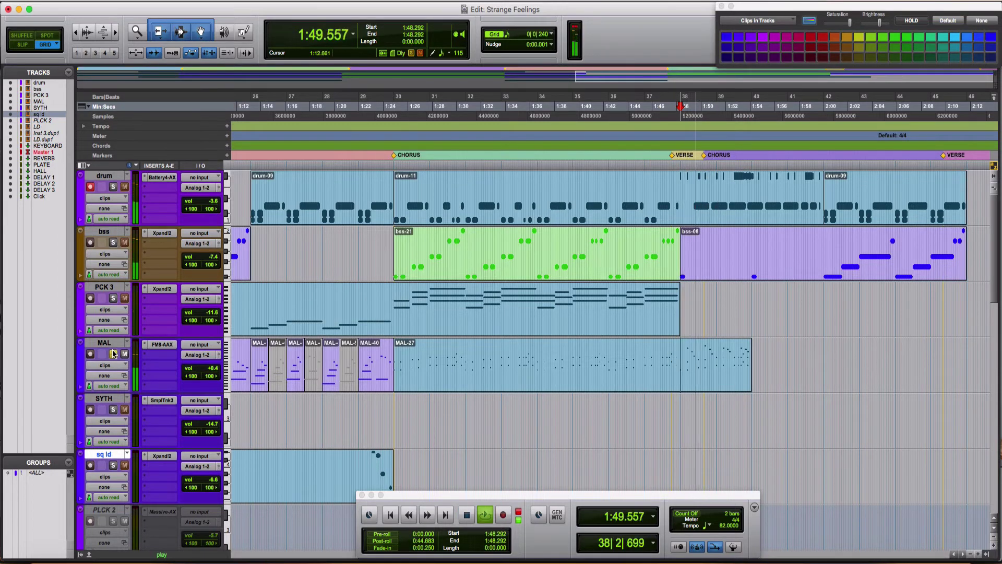
# Split the MAL-27 clip at bar 38, duplicate its second part from bar 40 to bar 42, and play it back
pyautogui.press('space')
pyautogui.press('super+e')
pyautogui.click(703, 377)
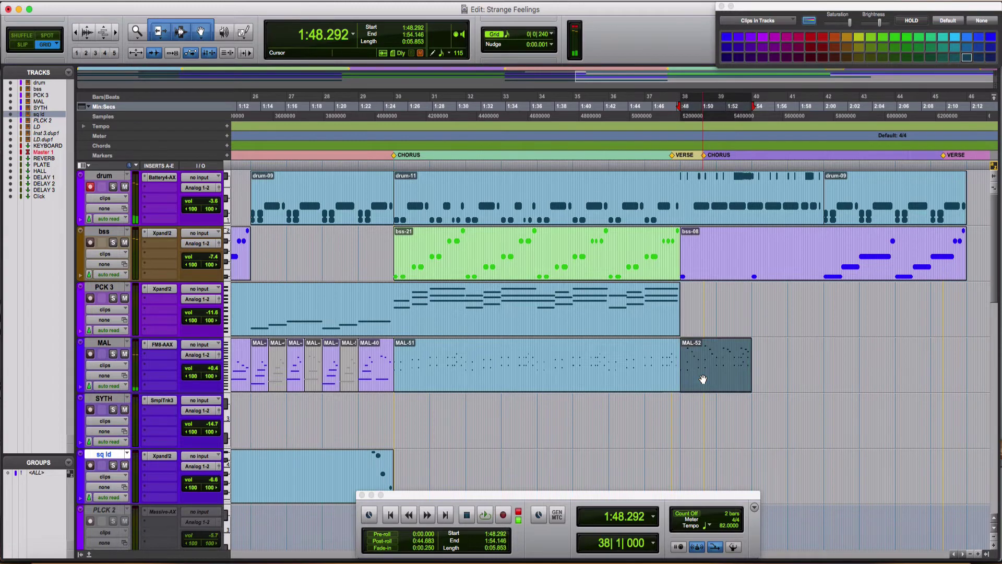
pyautogui.press('super+d')
pyautogui.press('space')
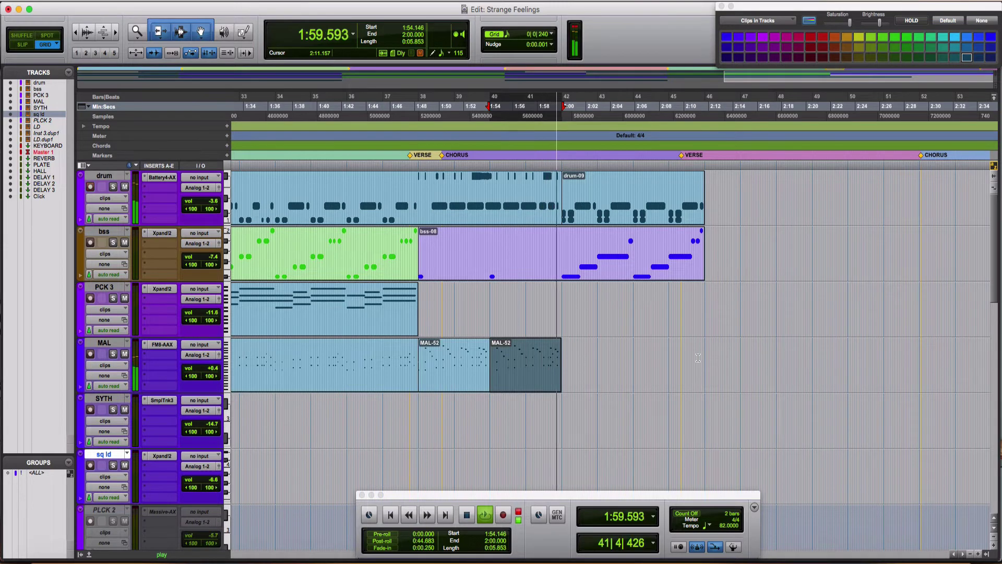
# Audition the transition into bar 42 and delete the bss track's bass part from bar 42 to bar 46
pyautogui.click(550, 353)
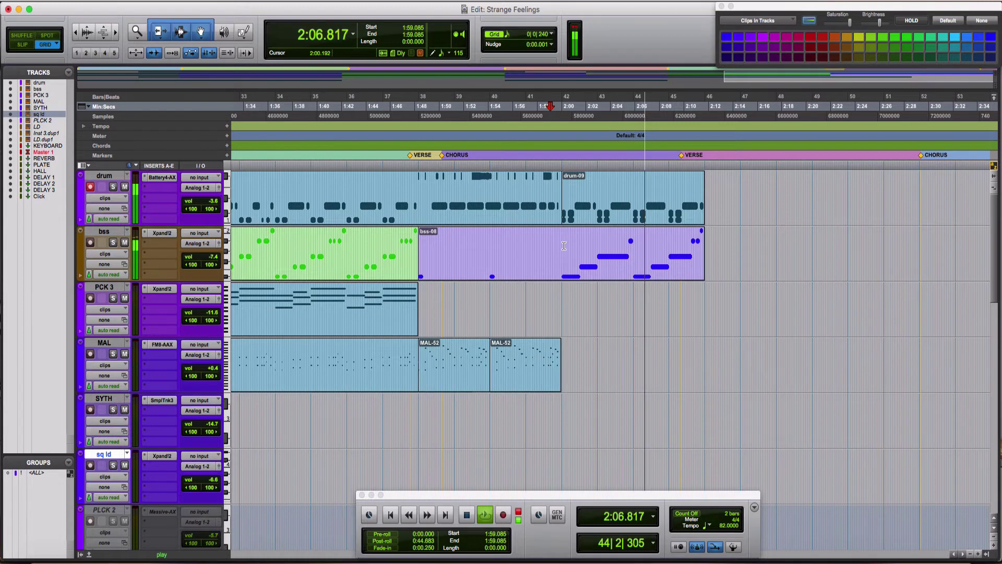
pyautogui.press('space')
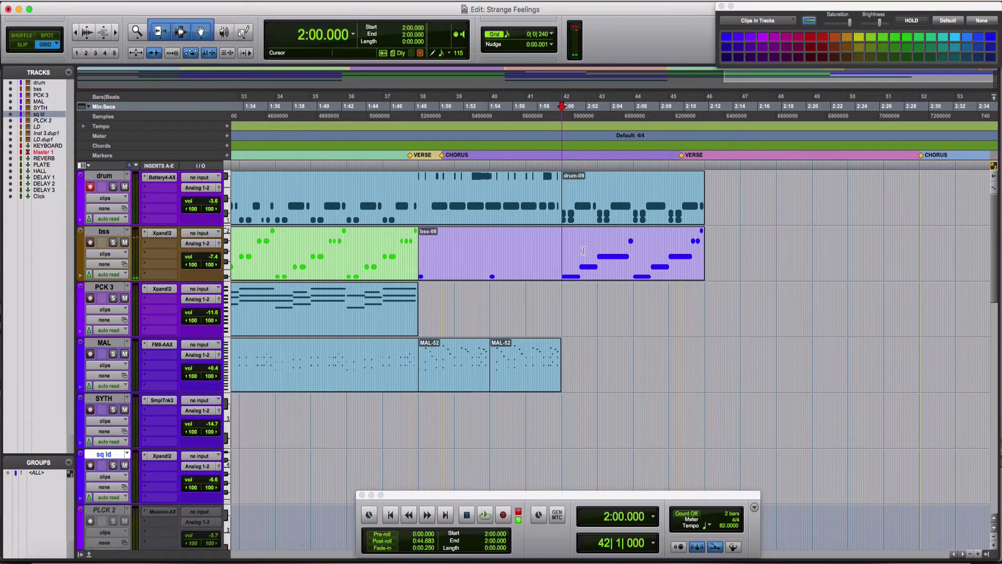
pyautogui.moveTo(562, 252); pyautogui.dragTo(742, 263)
pyautogui.press('BackSpace')
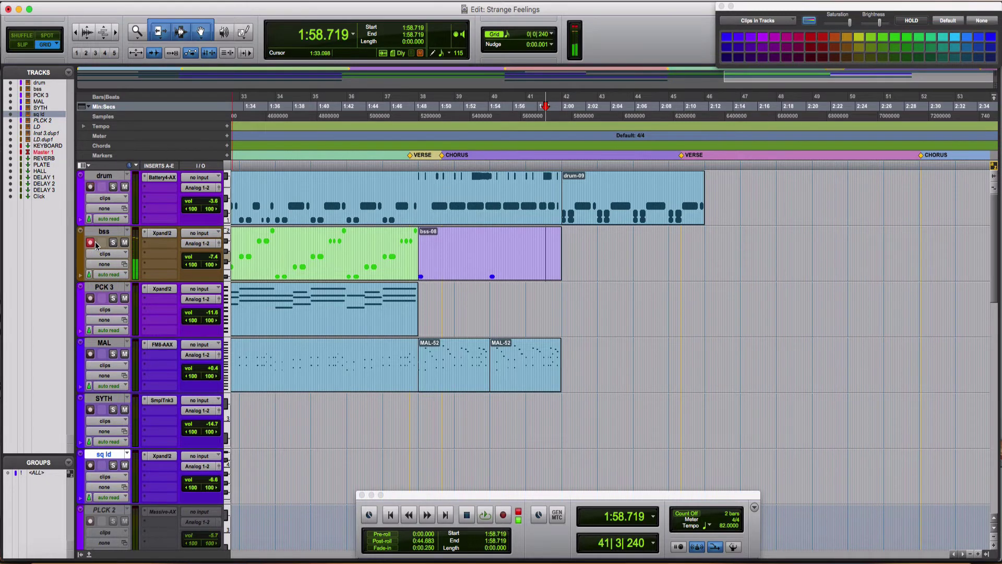
# Record a new MIDI bass part on the bss track from bar 42 and play it back from 41|3|240
pyautogui.press('space')
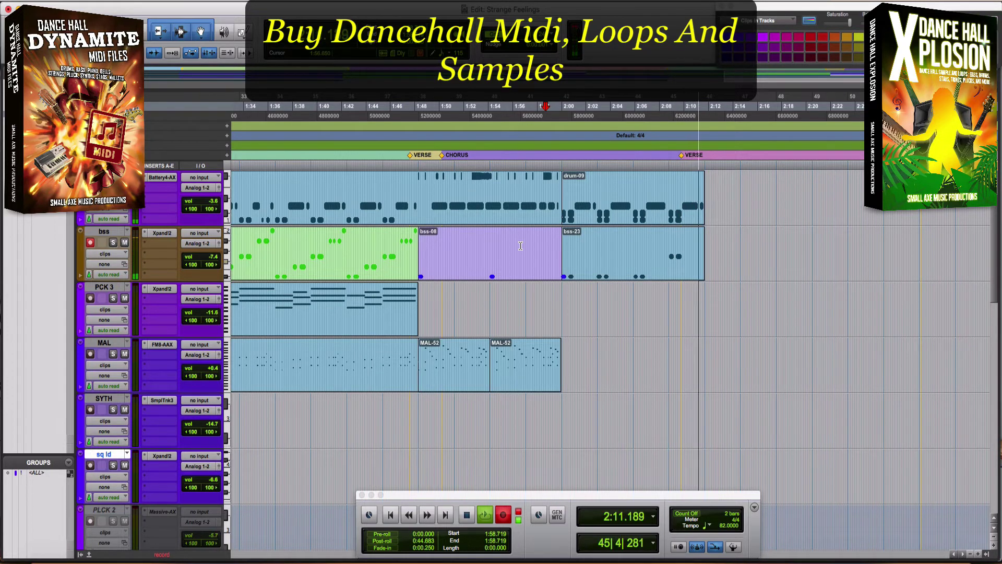
pyautogui.press('space')
# Open the newly recorded bass clip in the MIDI Editor, align its first note to 42|1|000, and audition it
pyautogui.press('space')
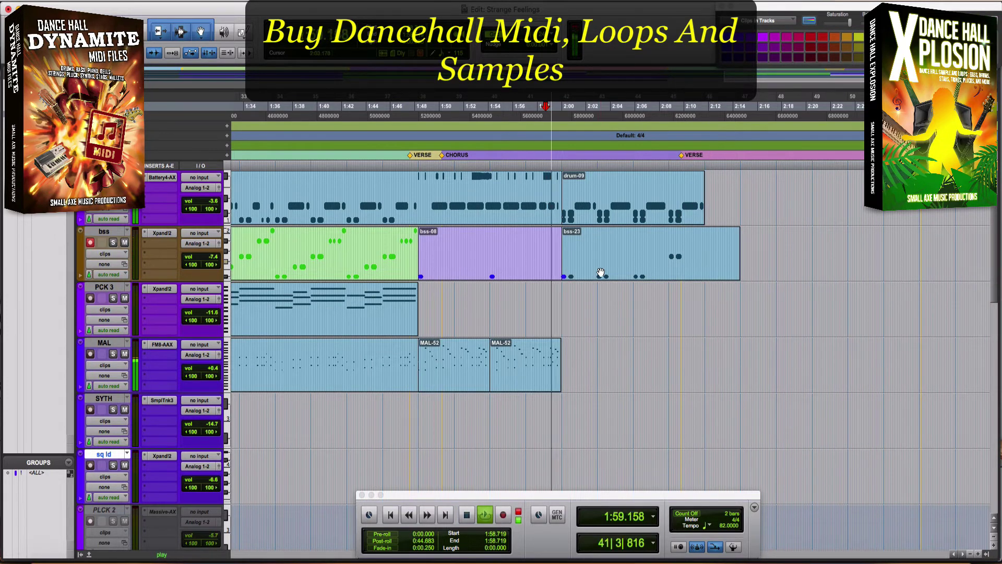
pyautogui.doubleClick(601, 273)
pyautogui.click(656, 299)
pyautogui.press('space')
pyautogui.moveTo(634, 326); pyautogui.dragTo(641, 327)
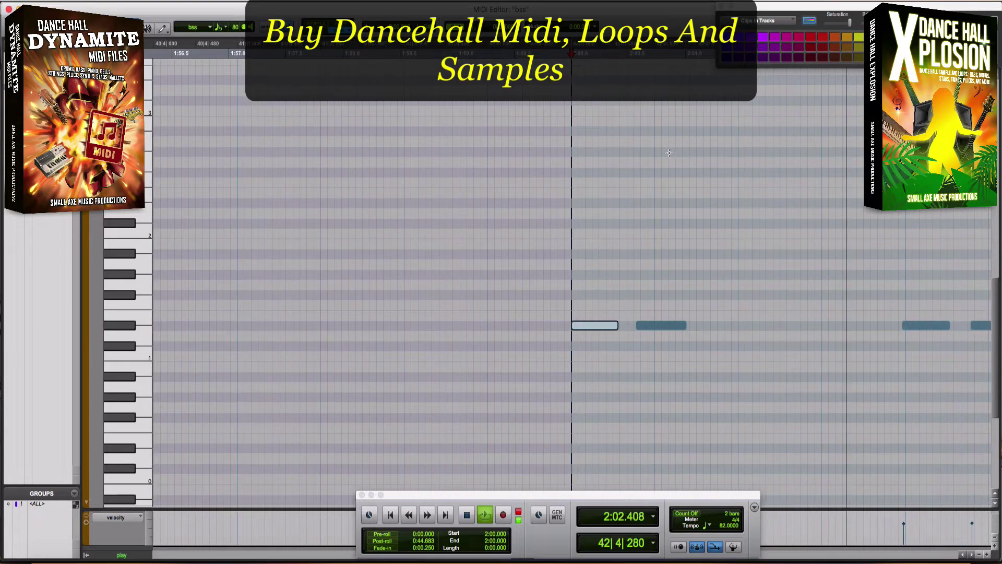
pyautogui.press('space')
# Raise the pair of bass notes at bar 43 to the pitch of the bar 45 pair and audition from 43|1|000
pyautogui.moveTo(511, 307); pyautogui.dragTo(640, 333)
pyautogui.moveTo(558, 329); pyautogui.dragTo(559, 292)
pyautogui.press('space')
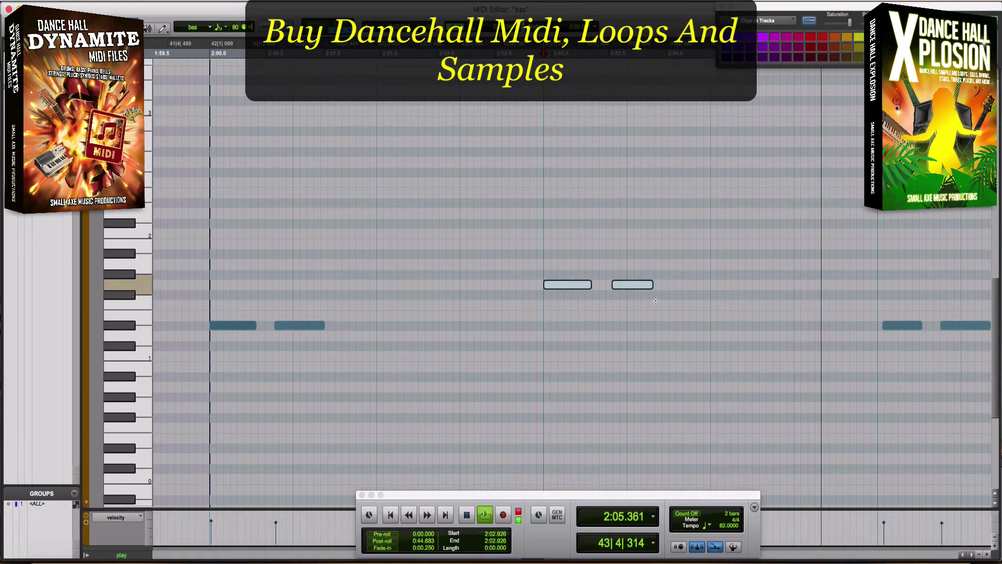
pyautogui.press('space')
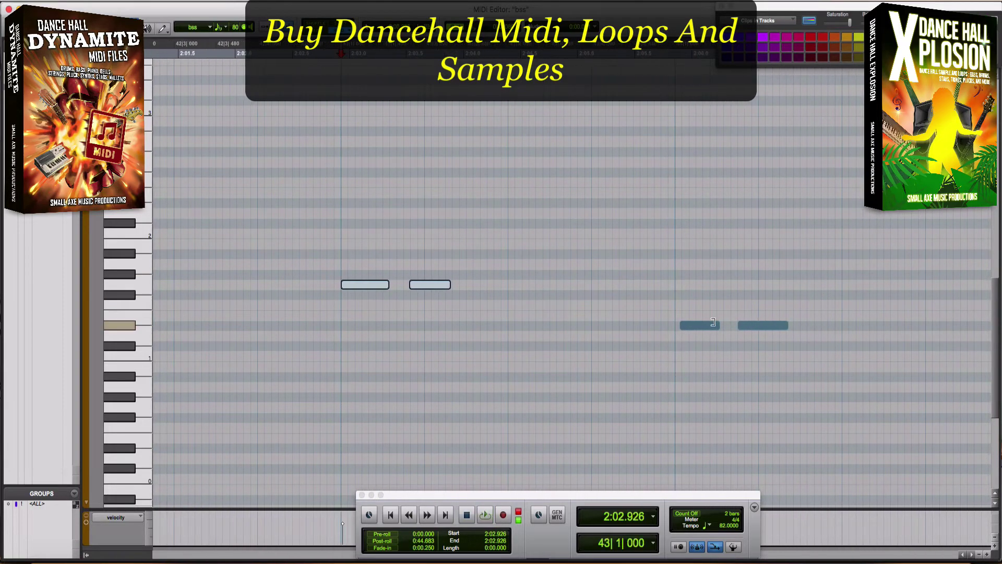
# Move the first bass note of bar 44 onto 44|1|000 and play from there
pyautogui.click(705, 327)
pyautogui.press('space')
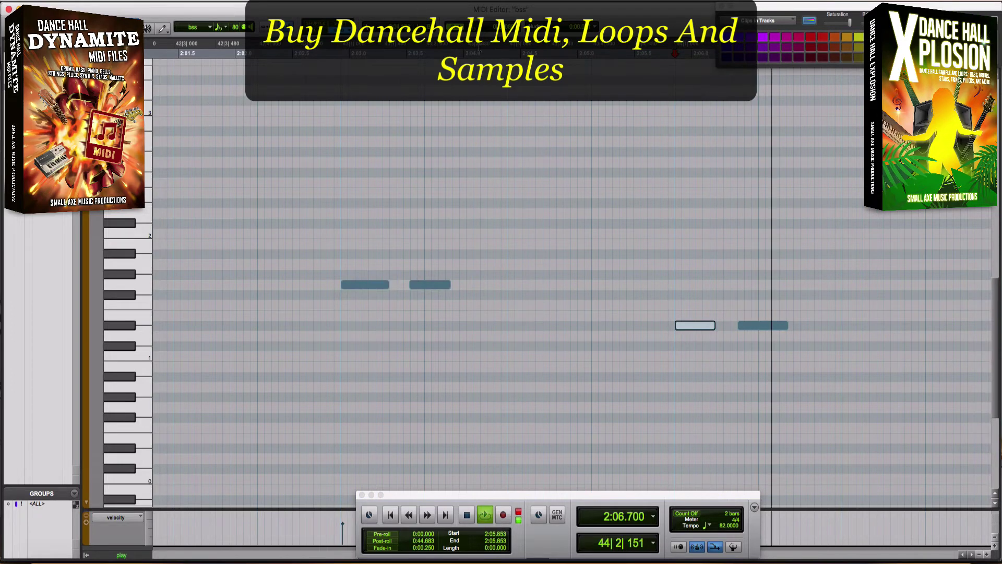
pyautogui.press('space')
# Set the MIDI Editor's grid value to 1/16 note
pyautogui.click(496, 26)
pyautogui.click(496, 18)
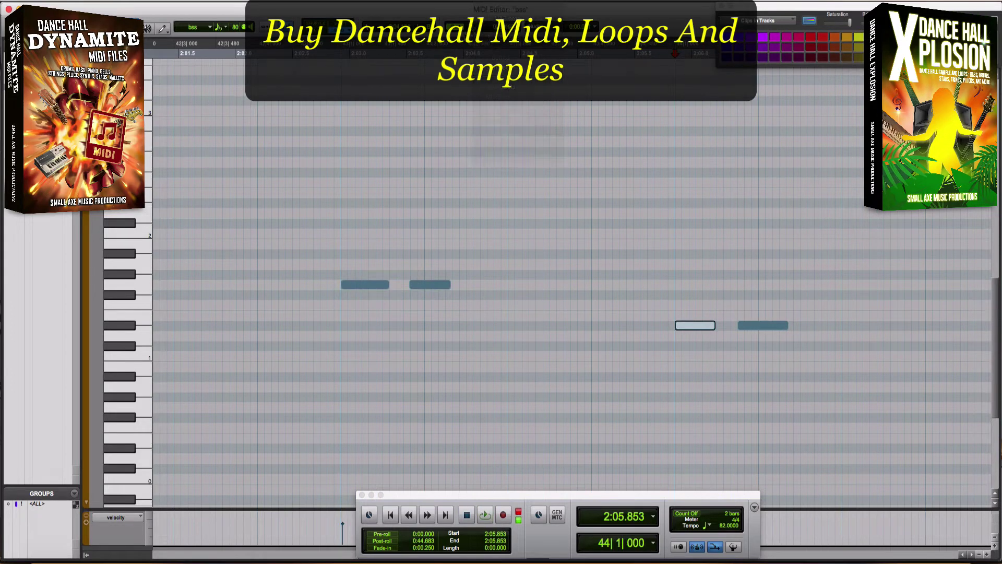
pyautogui.click(474, 30)
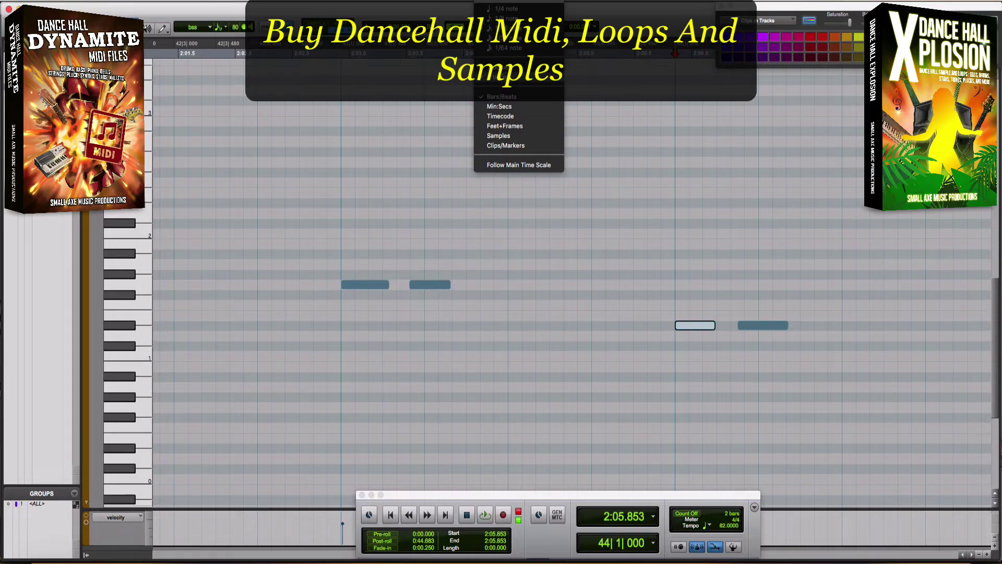
pyautogui.click(496, 28)
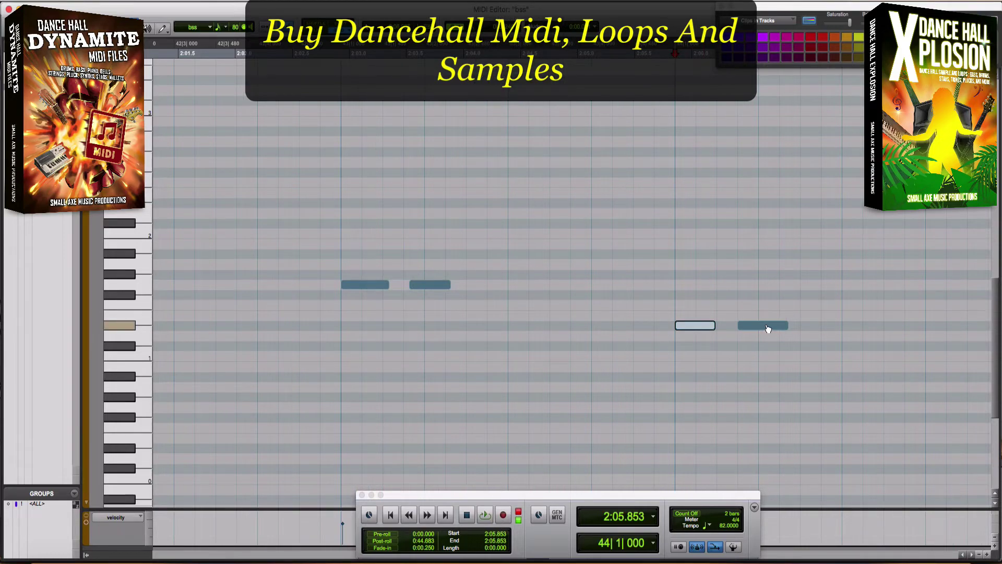
# Quantize all the recorded bass notes, audition them from 42|1|000, and close the MIDI Editor
pyautogui.press('r')
pyautogui.moveTo(260, 216); pyautogui.dragTo(941, 373)
pyautogui.hotkey('alt', '0')
pyautogui.press('Return')
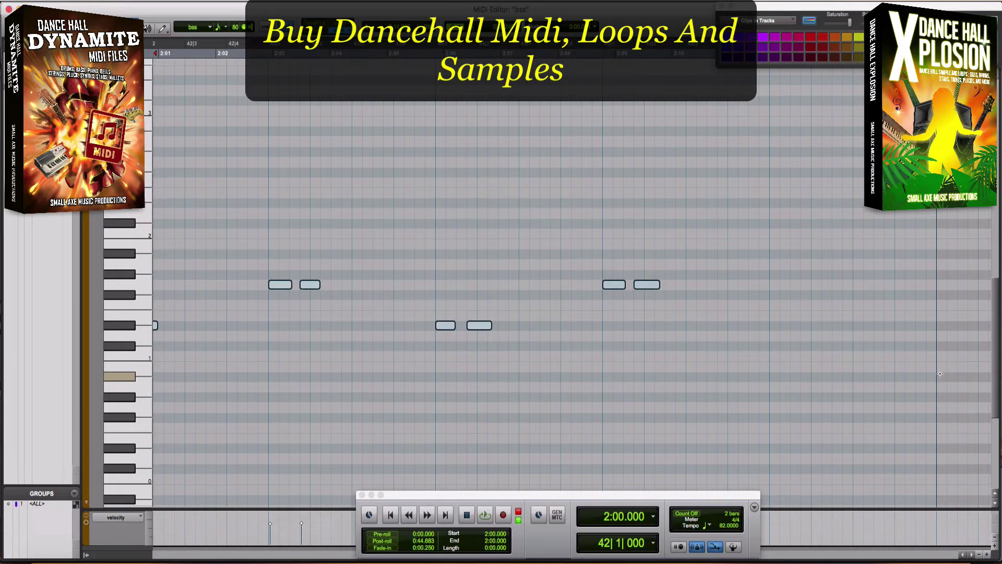
pyautogui.press('space')
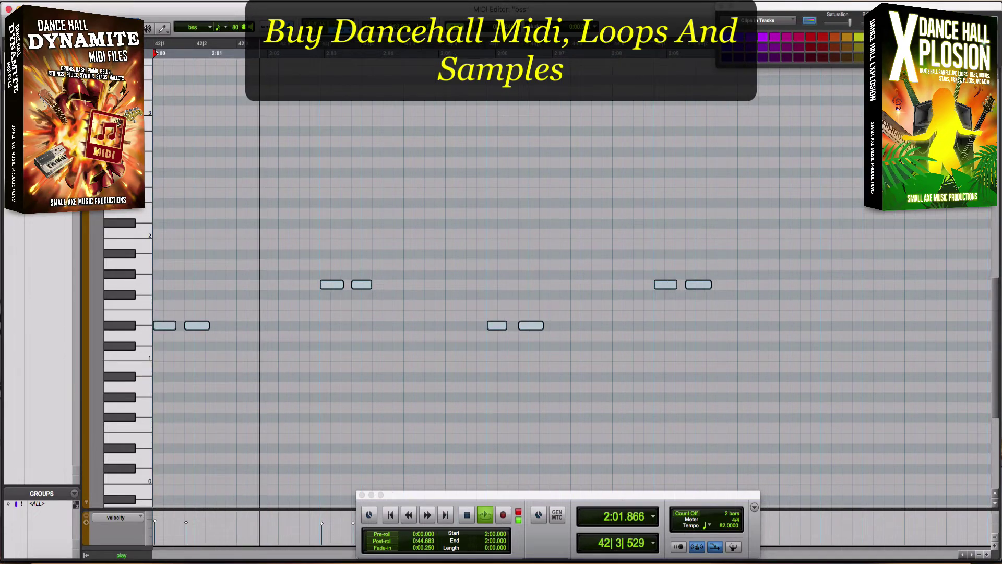
pyautogui.press('super+w')
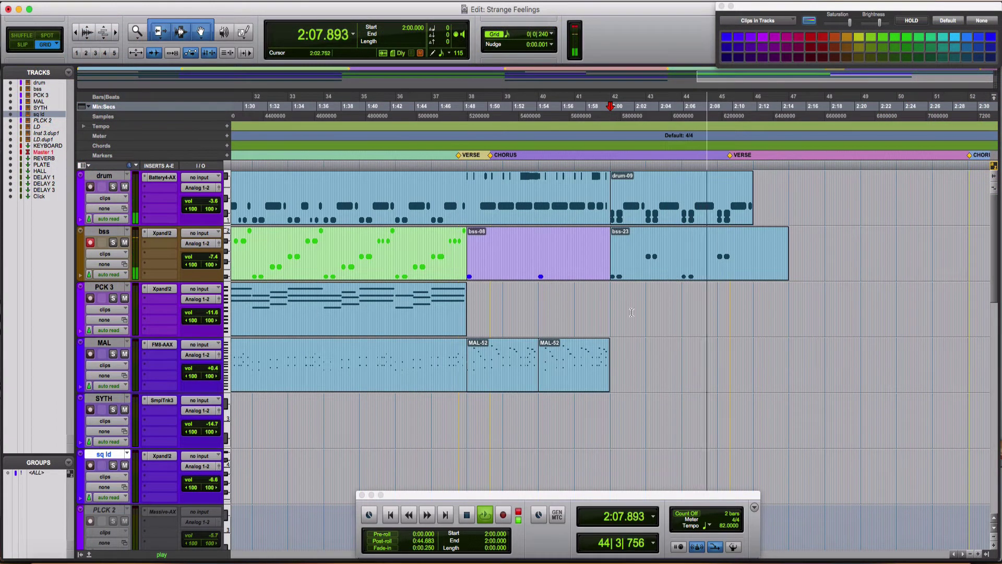
# Audition the move into bar 42 and duplicate the last MAL-52 clip twice to fill bars 42 to 46
pyautogui.click(598, 369)
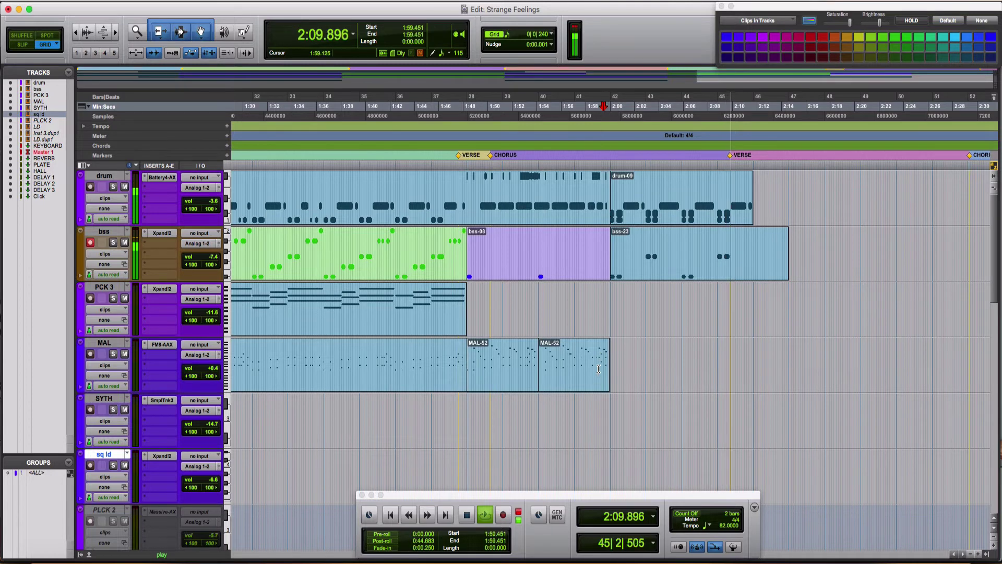
pyautogui.click(594, 378)
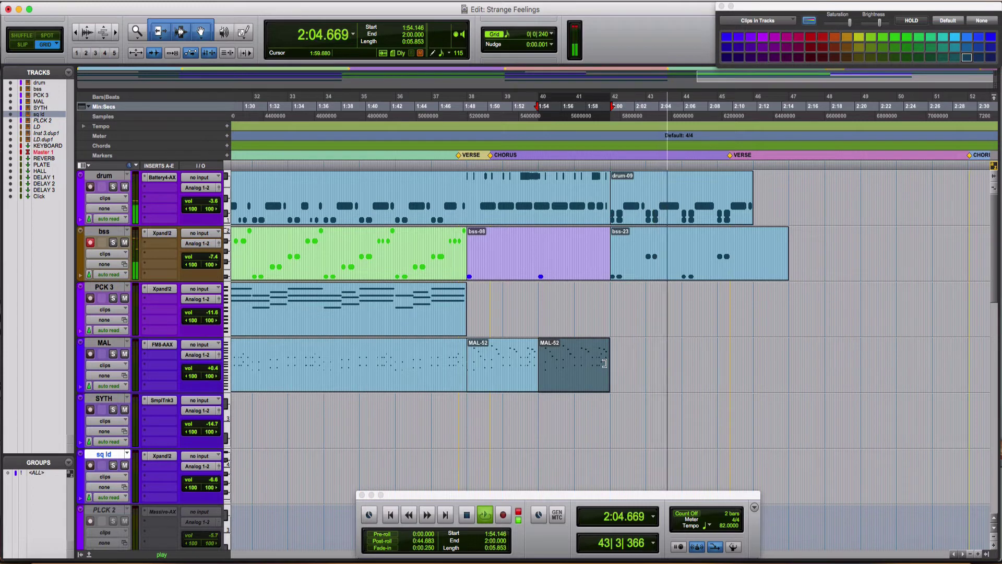
pyautogui.press('super+d')
pyautogui.press('super+d')
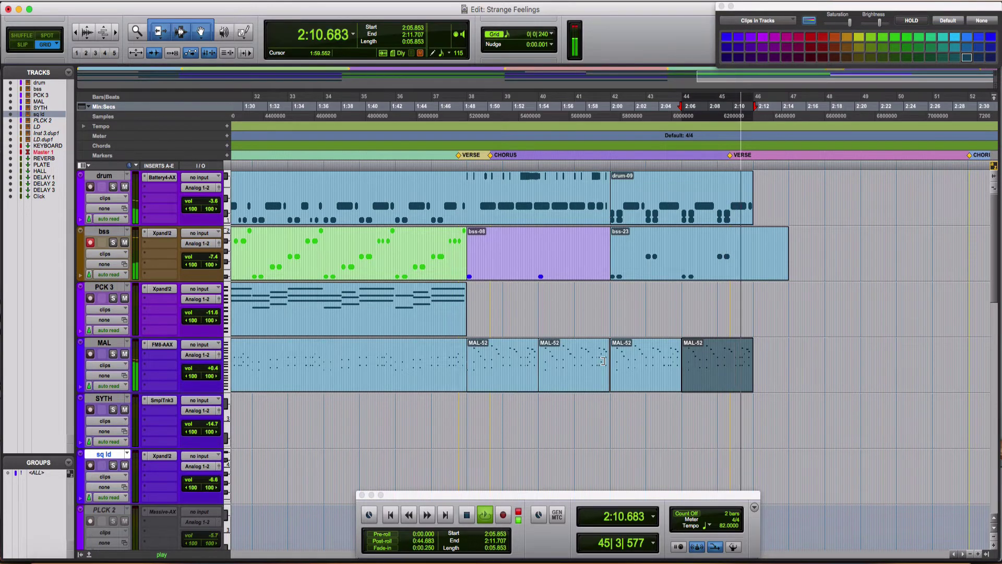
# Audition the earlier MAL parts from the MAL-51 clip at bar 30 and the MAL-44 clip at bar 22
pyautogui.scroll(-1, 603, 360)
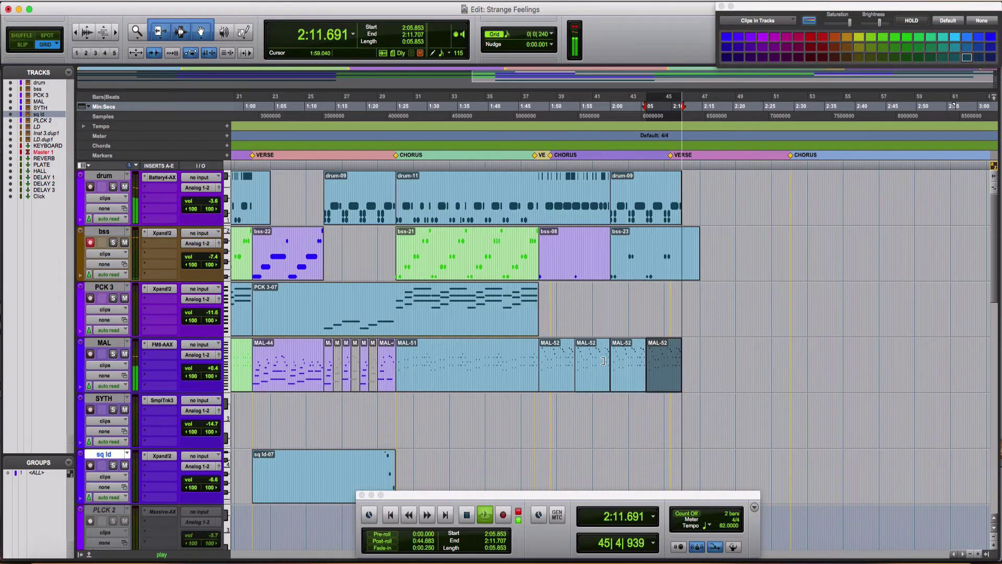
pyautogui.click(494, 370)
pyautogui.press('space')
pyautogui.press('space')
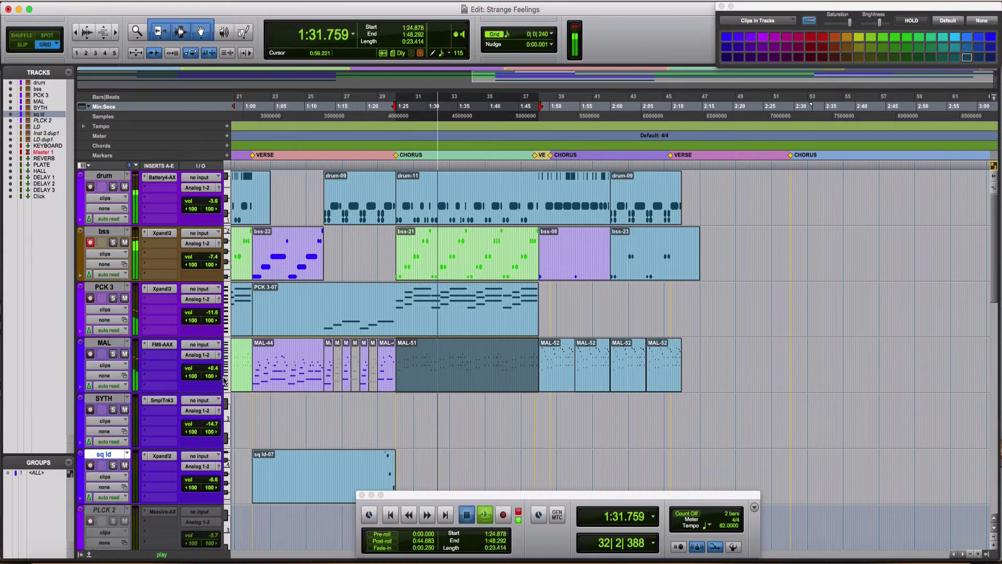
pyautogui.click(254, 378)
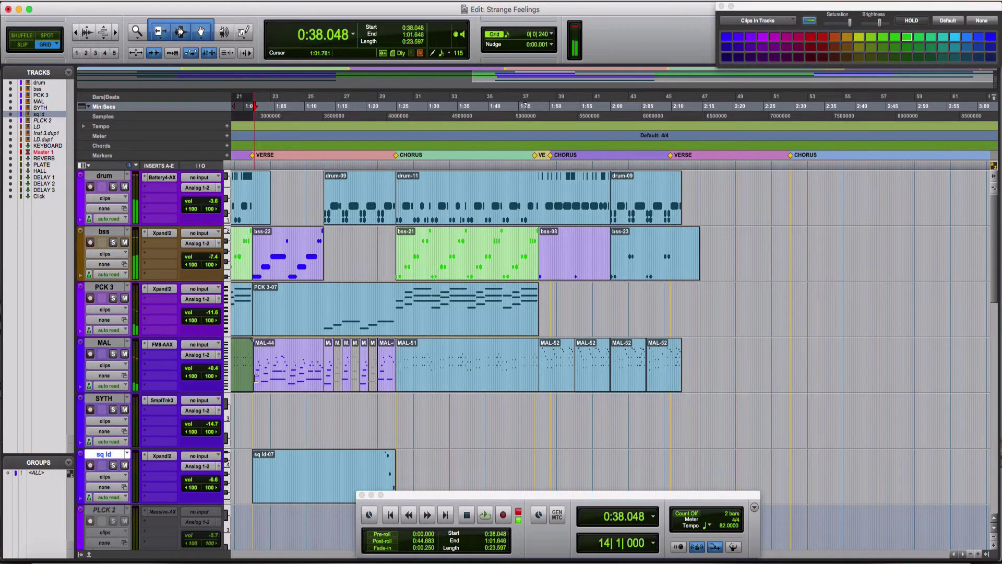
pyautogui.click(285, 386)
pyautogui.press('space')
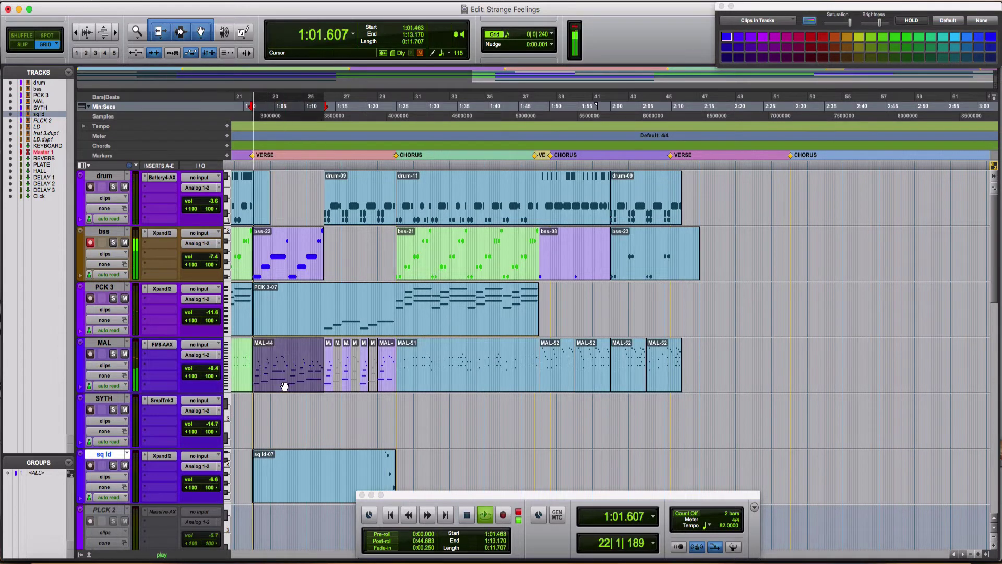
# Consolidate the short MAL clips between bar 26 and bar 30 into a single clip
pyautogui.click(328, 386)
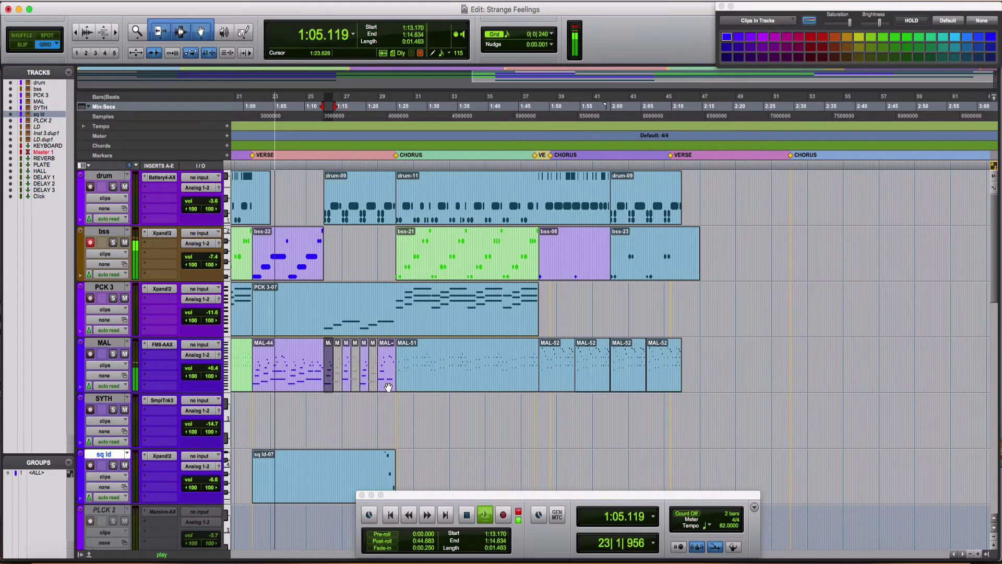
pyautogui.keyDown('shift'); pyautogui.click(389, 387); pyautogui.keyUp('shift')
pyautogui.hotkey('alt', 'shift', '3')
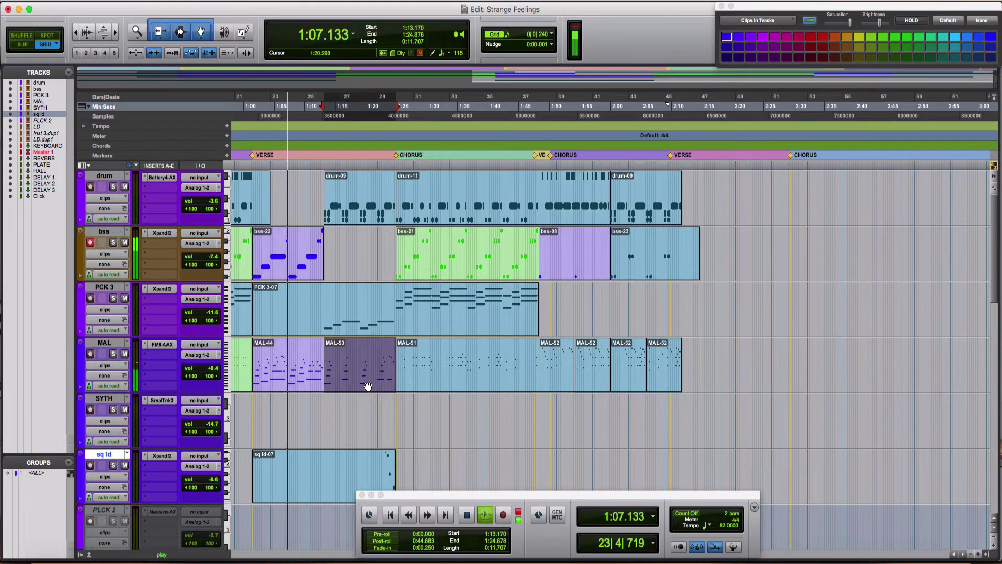
# Copy the consolidated MAL clip and paste it at bar 42 over the two MAL-52 clips
pyautogui.rightClick(368, 387)
pyautogui.click(400, 420)
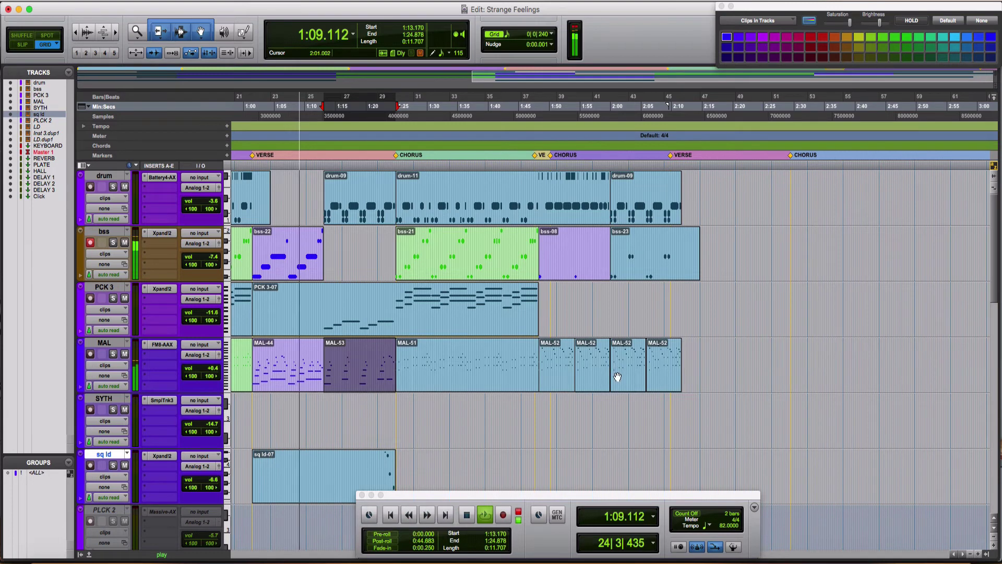
pyautogui.click(622, 378)
pyautogui.press('super+v')
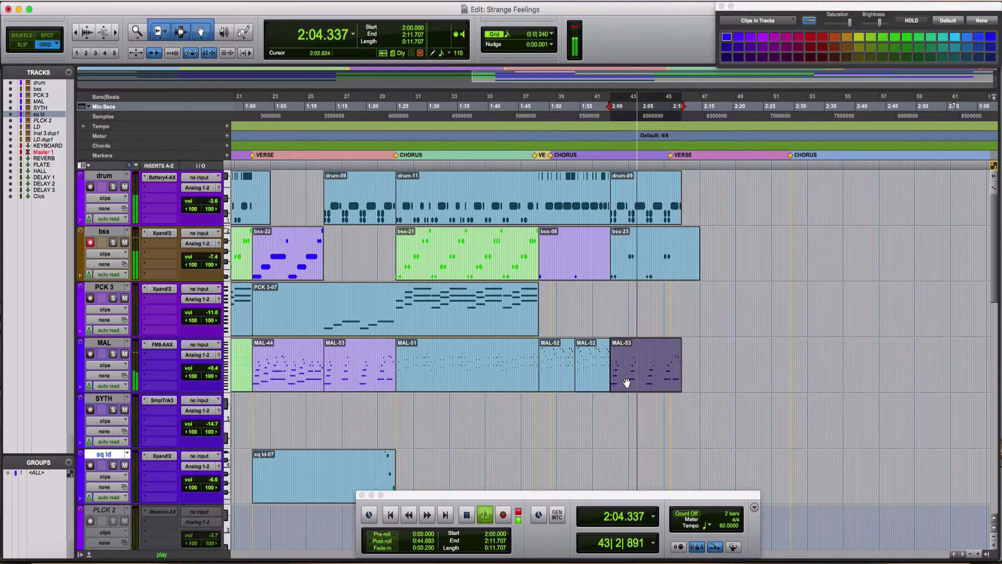
# Audition the new drum, bass and MAL section from bar 42 several times
pyautogui.press('space')
pyautogui.press('space')
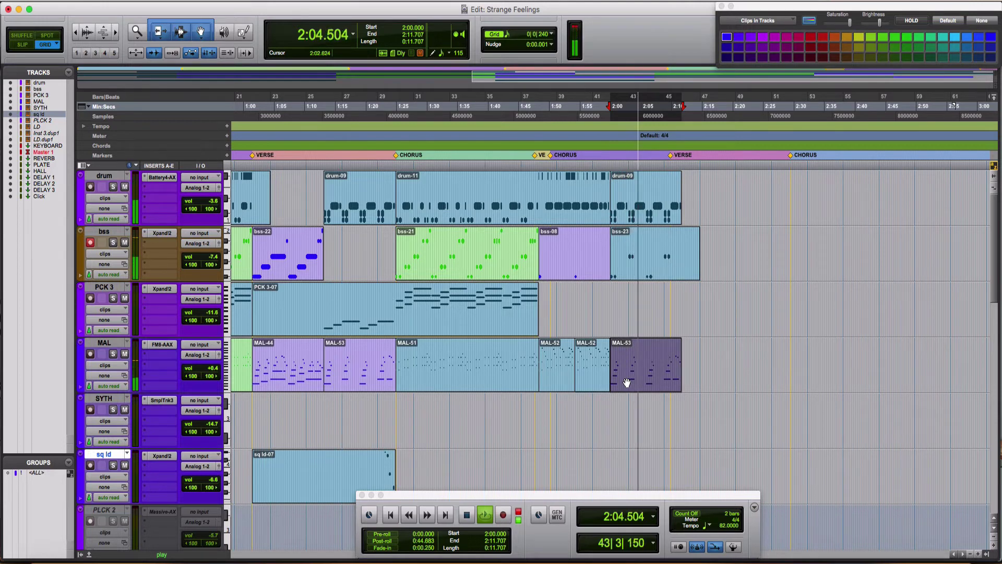
pyautogui.press('space')
pyautogui.press('space')
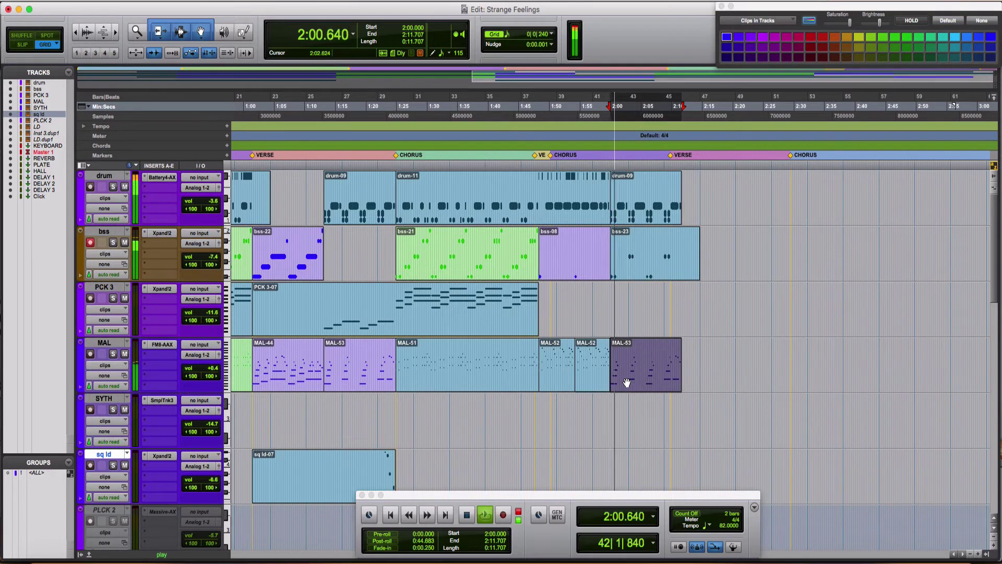
pyautogui.press('t')
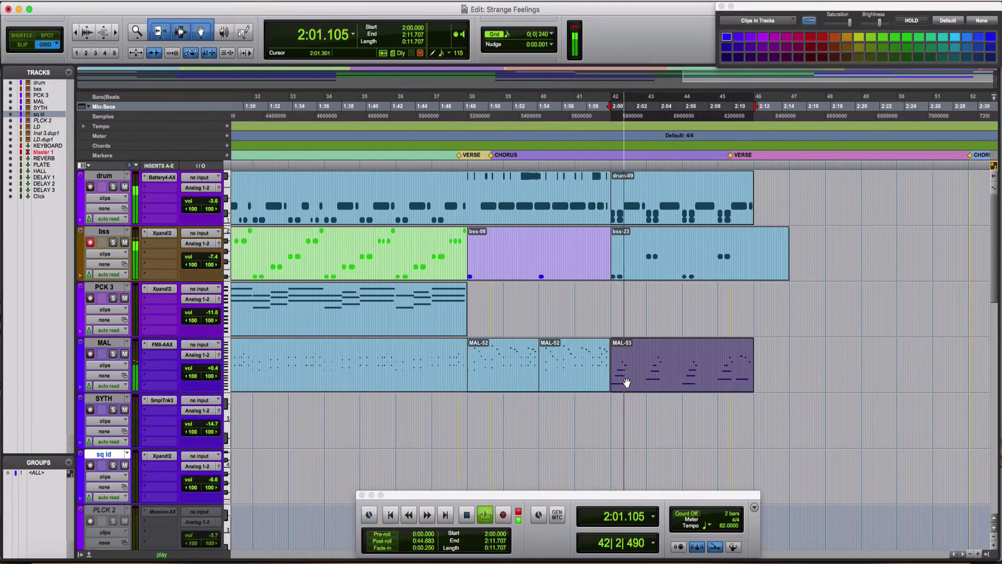
pyautogui.hscroll(3, 625, 382)
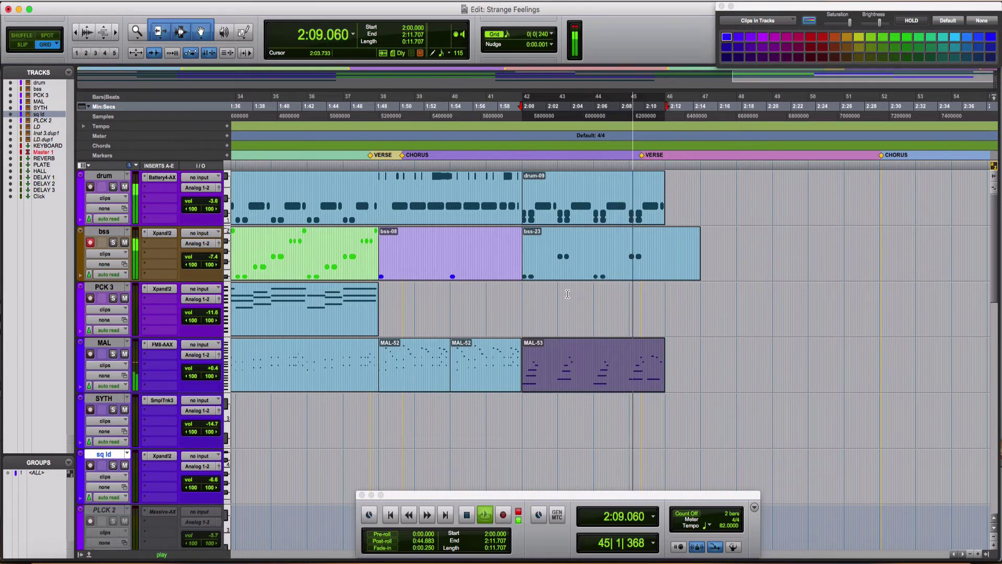
# Open the drum-09 clip at bar 42 in the MIDI Editor and add an F#1 note at 42|3
pyautogui.click(574, 209)
pyautogui.doubleClick(576, 220)
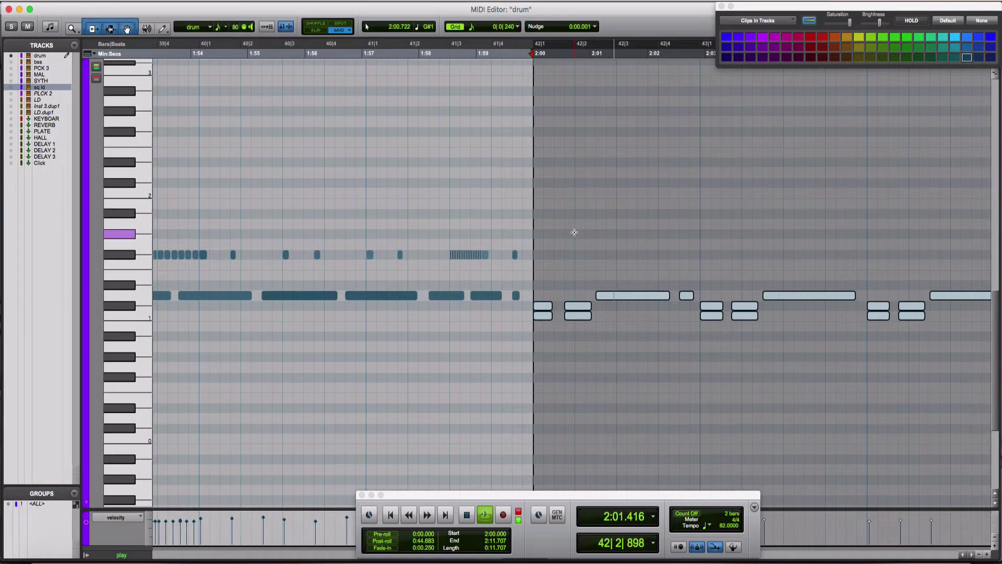
pyautogui.press('space')
pyautogui.click(618, 254)
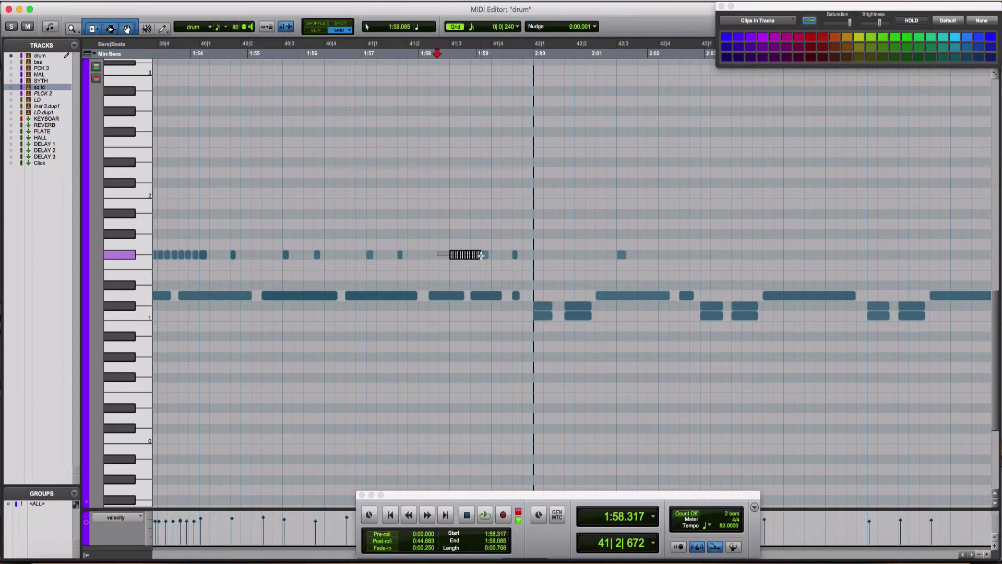
# Replace the single F#1 note with a copy of the 41|3|000 roll placed at 42|3|000, and audition it
pyautogui.click(454, 255)
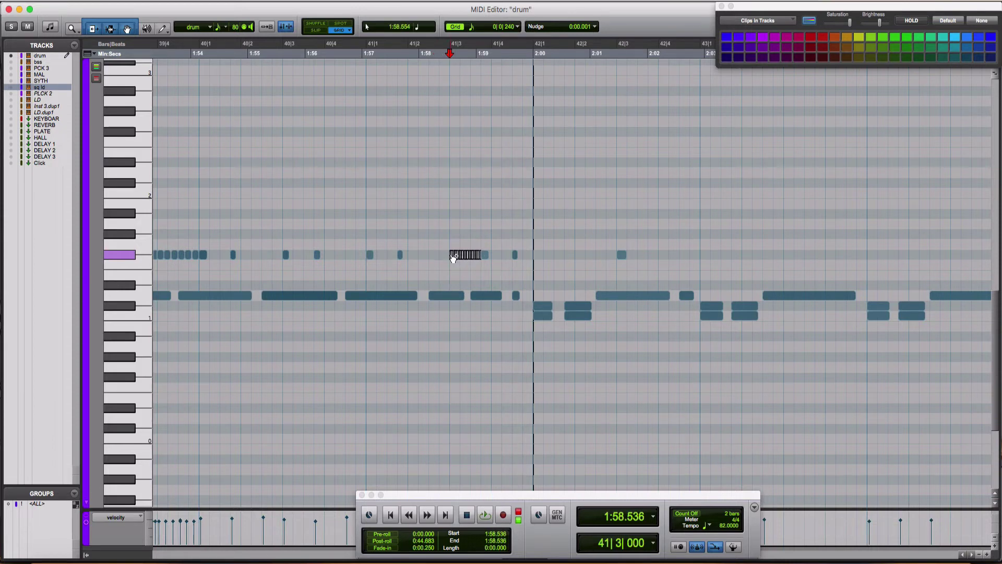
pyautogui.moveTo(453, 257); pyautogui.dragTo(677, 252)
pyautogui.doubleClick(622, 255)
pyautogui.click(622, 246)
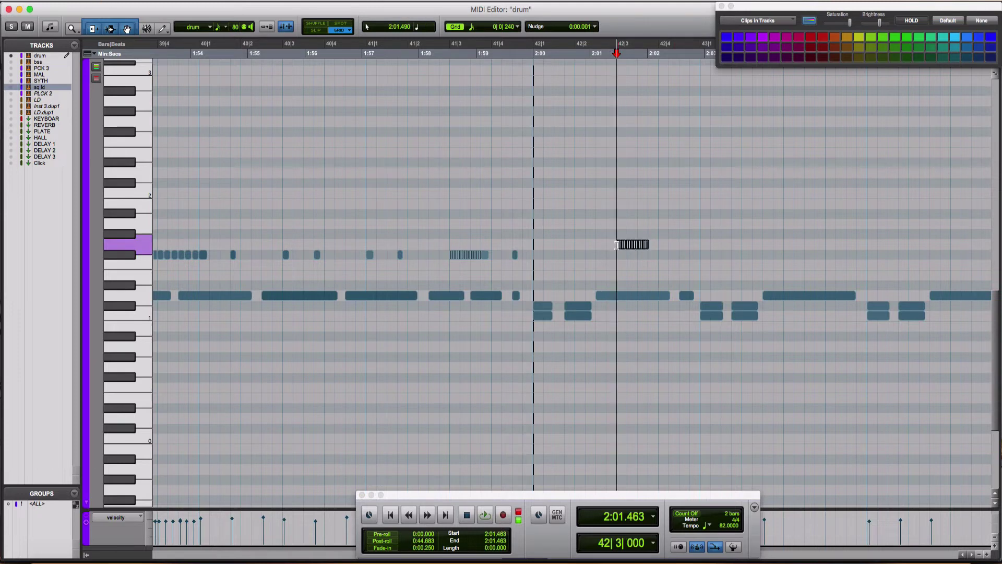
pyautogui.click(456, 258)
pyautogui.press('space')
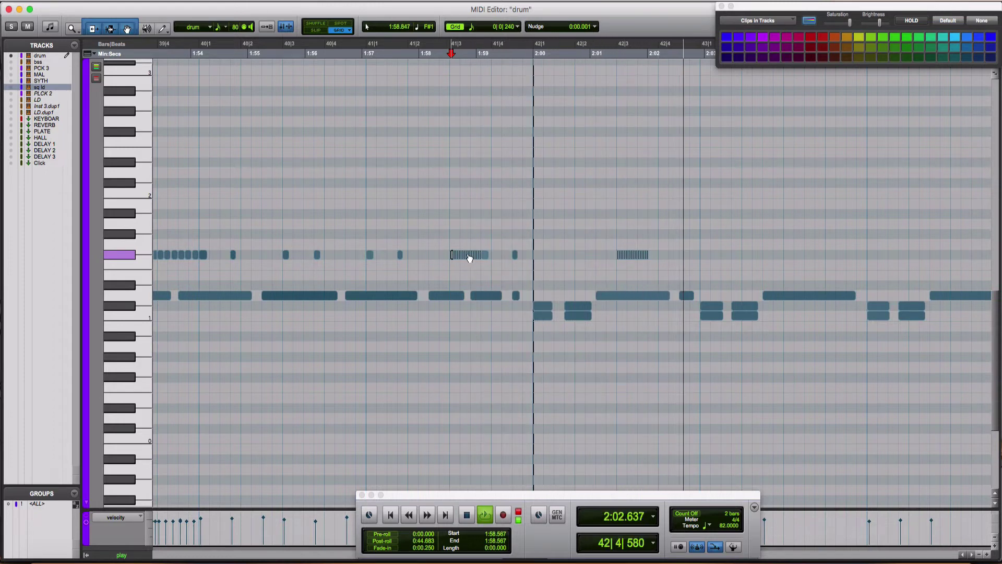
# Add an F#1 note at 41|4|000 after the bar 41 roll and audition it from 41|2
pyautogui.press('space')
pyautogui.press('super+bracketright')
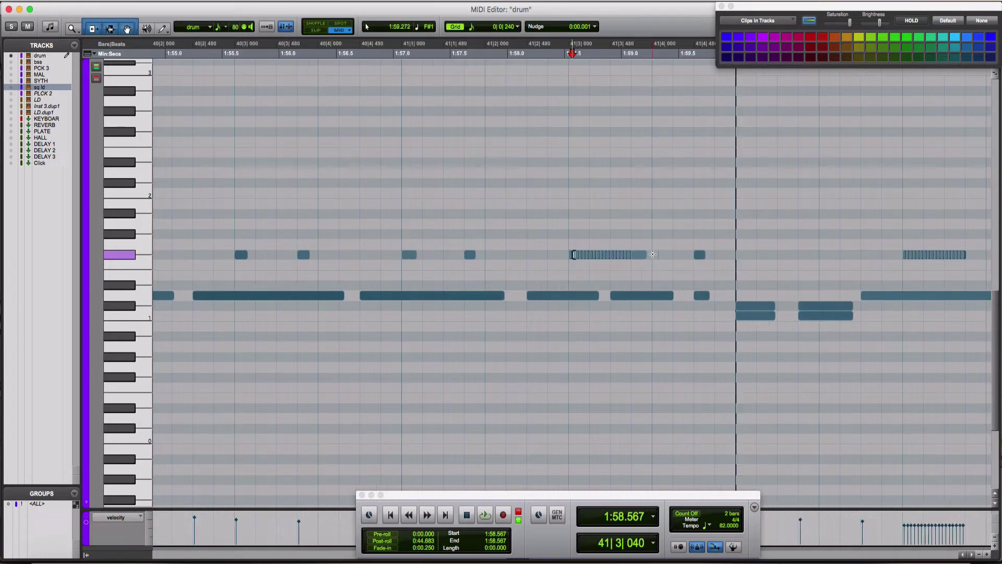
pyautogui.press('space')
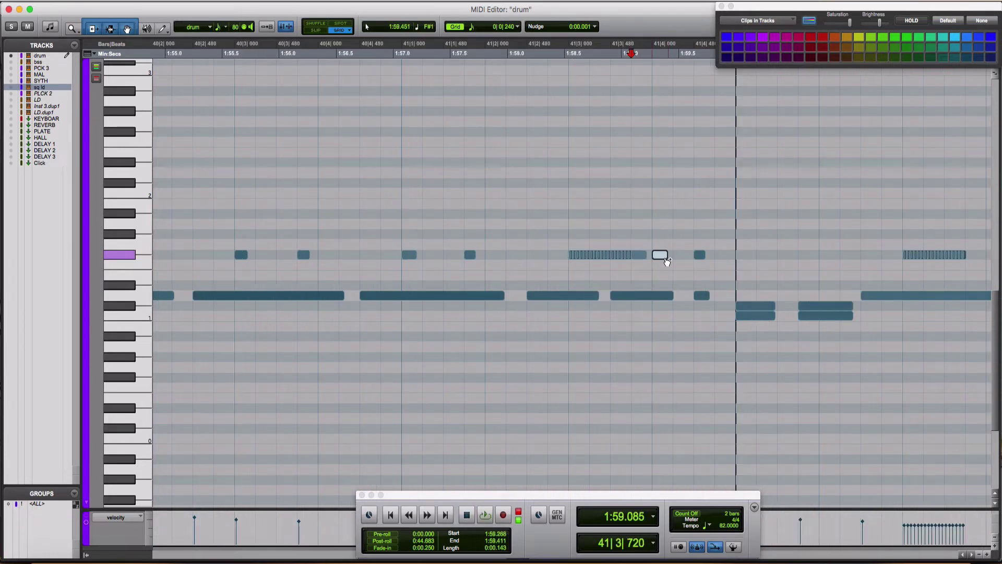
pyautogui.click(541, 243)
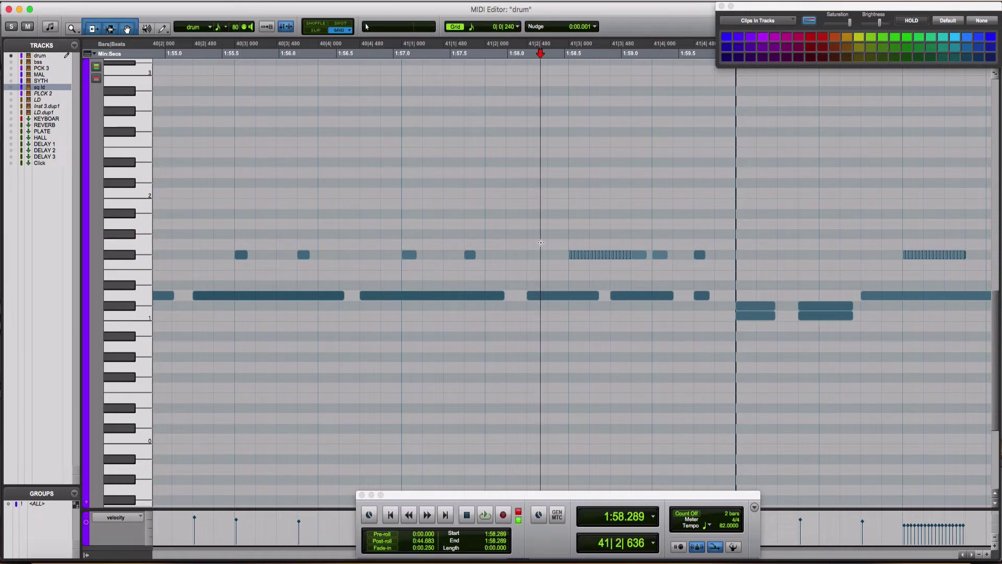
pyautogui.press('space')
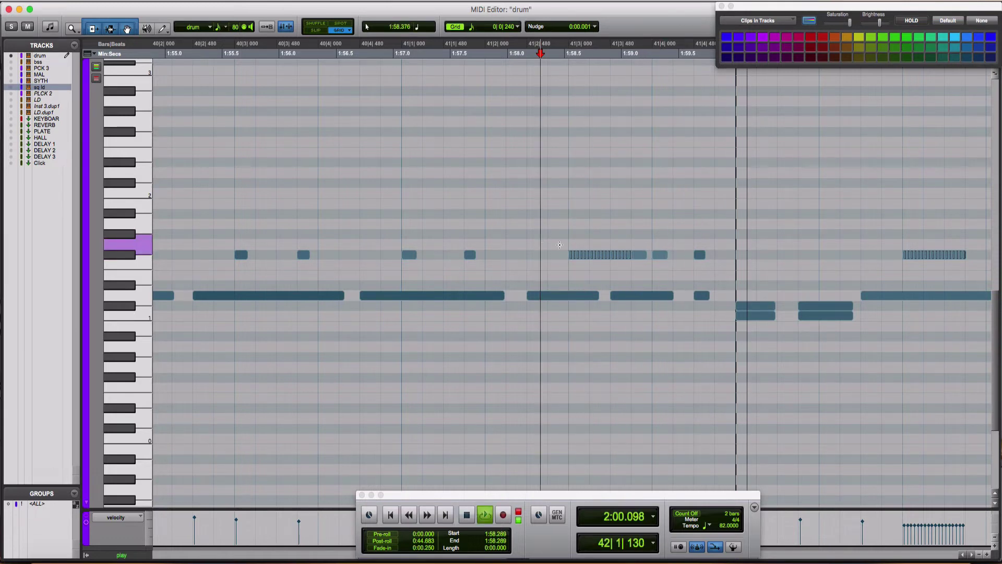
pyautogui.press('space')
pyautogui.press('space')
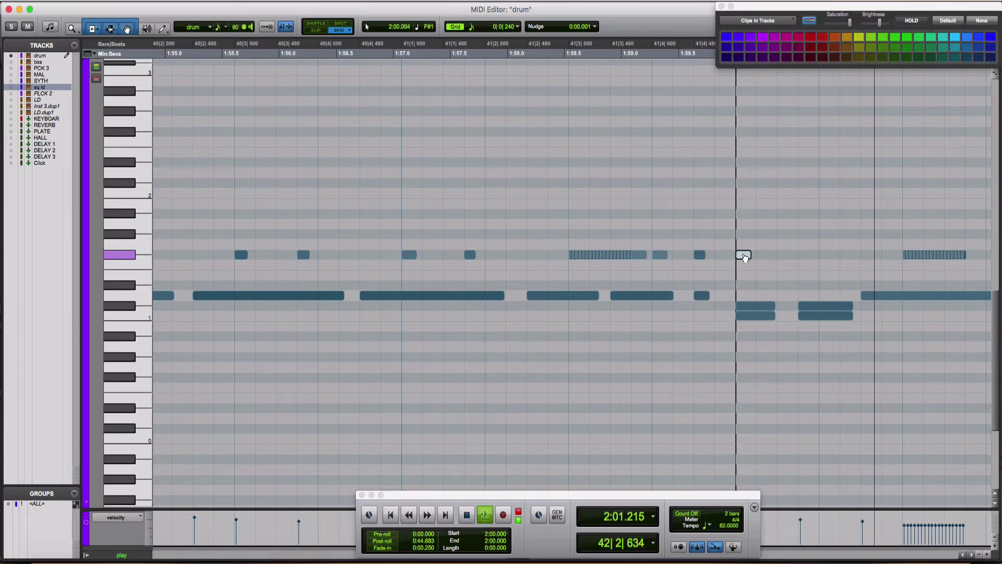
# Audition the move into bar 42, and finish its roll with F#1 notes at 42|3|720 and 42|4|000
pyautogui.press('space')
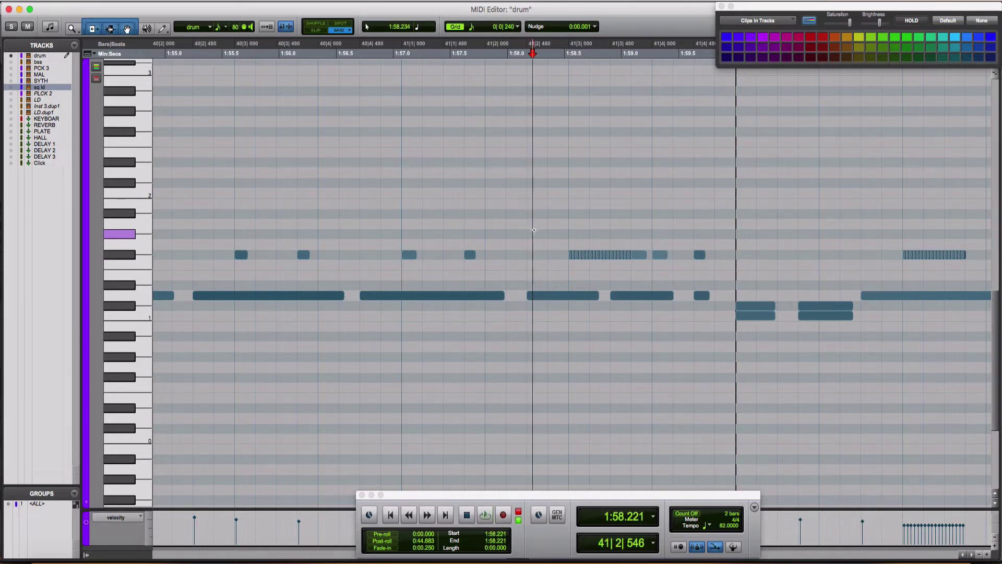
pyautogui.press('space')
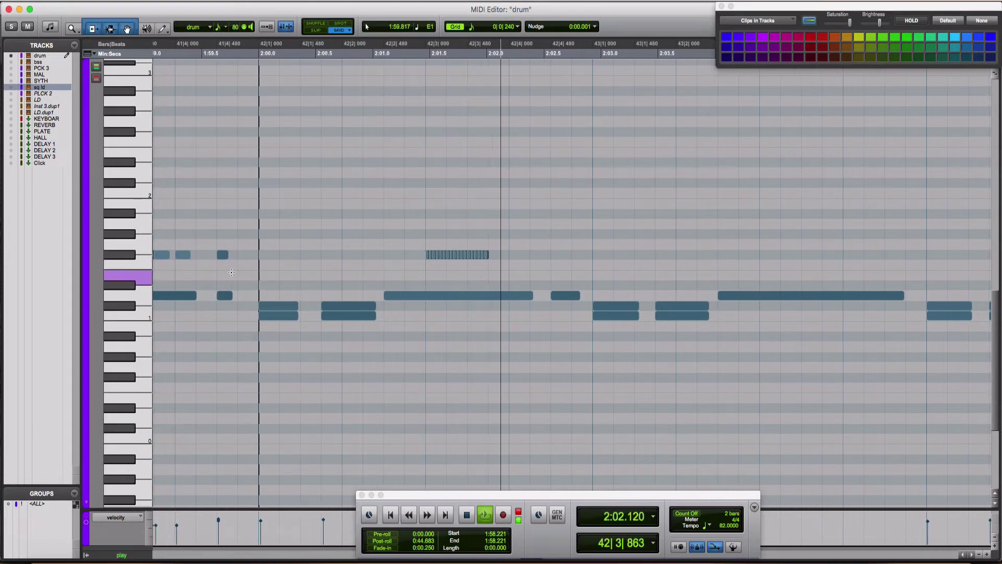
pyautogui.press('space')
pyautogui.moveTo(184, 256); pyautogui.dragTo(504, 260)
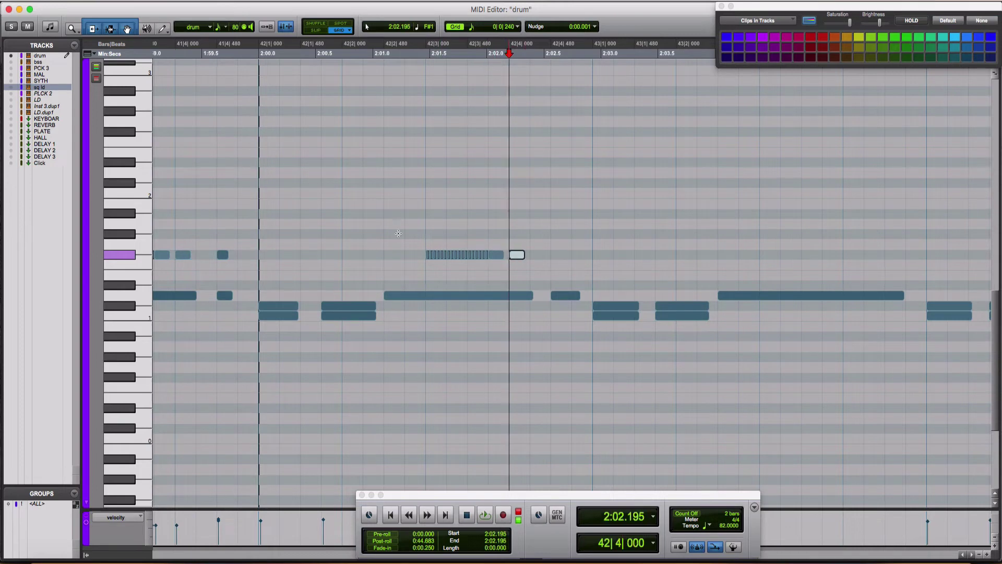
pyautogui.click(376, 232)
pyautogui.press('space')
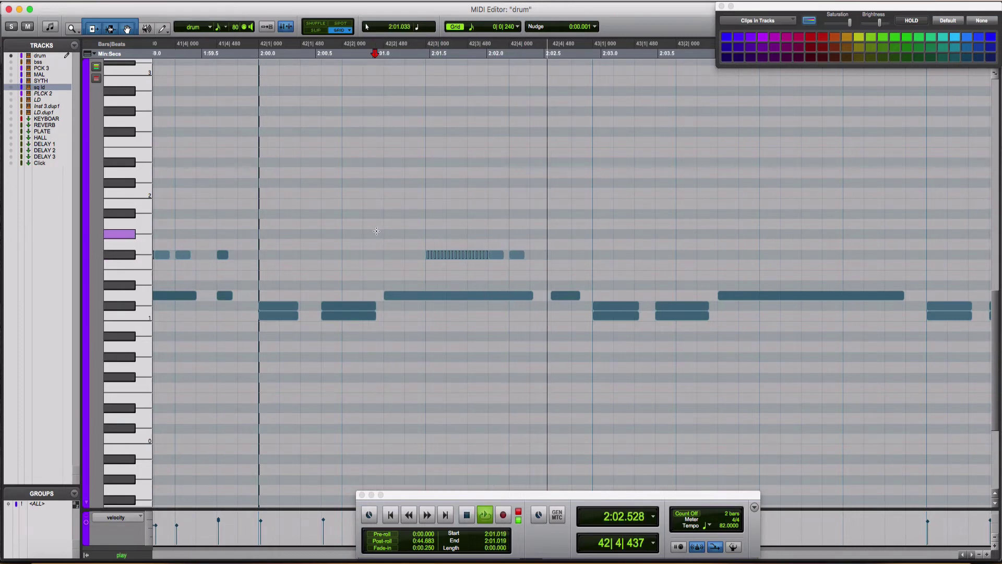
# Set the grid to 1/32 note, replace the roll's last two notes with 1/32 F#1 notes at 42|3|720 and 42|3|840, and audition them
pyautogui.press('space')
pyautogui.click(506, 26)
pyautogui.click(488, 39)
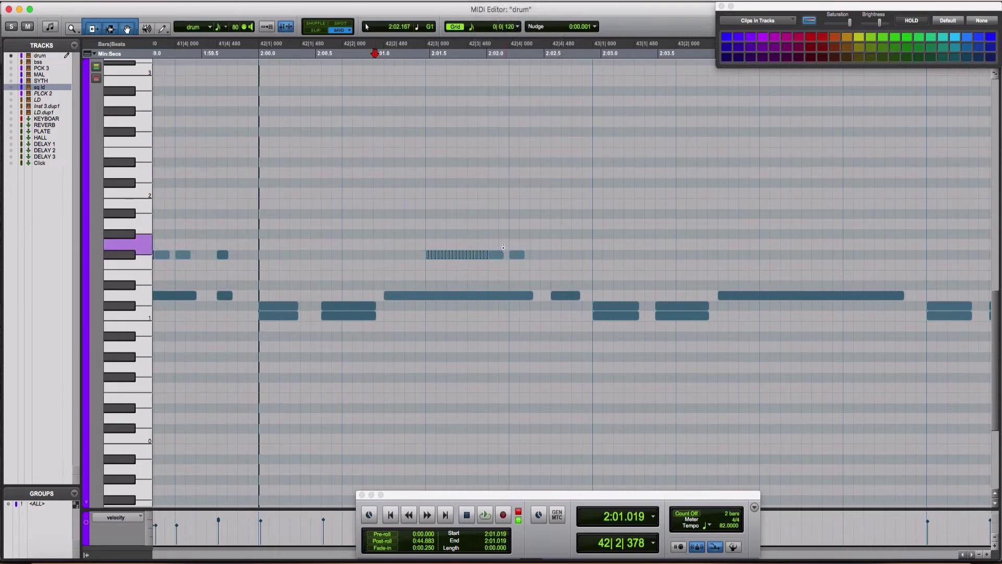
pyautogui.moveTo(490, 255); pyautogui.dragTo(511, 257)
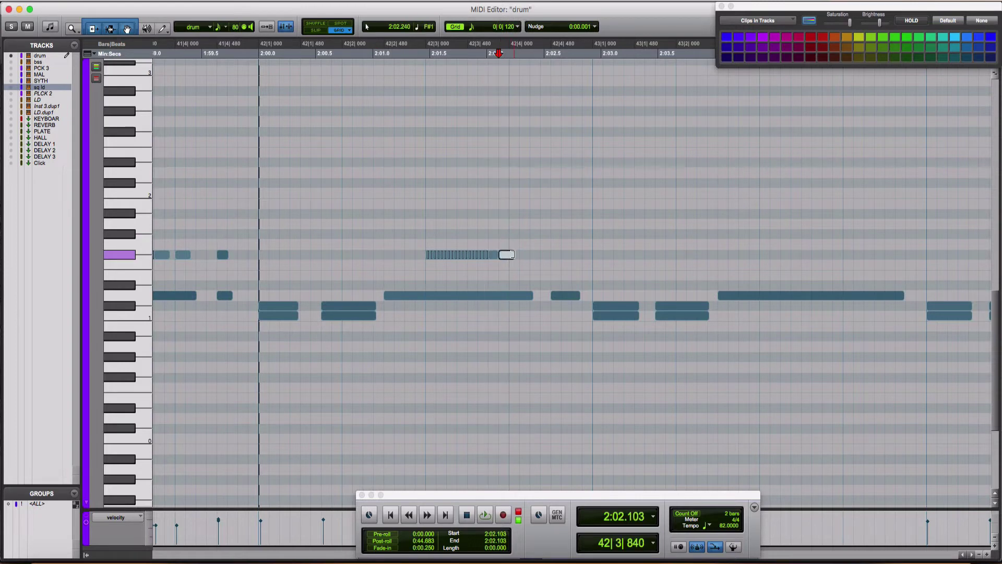
pyautogui.click(387, 241)
pyautogui.press('space')
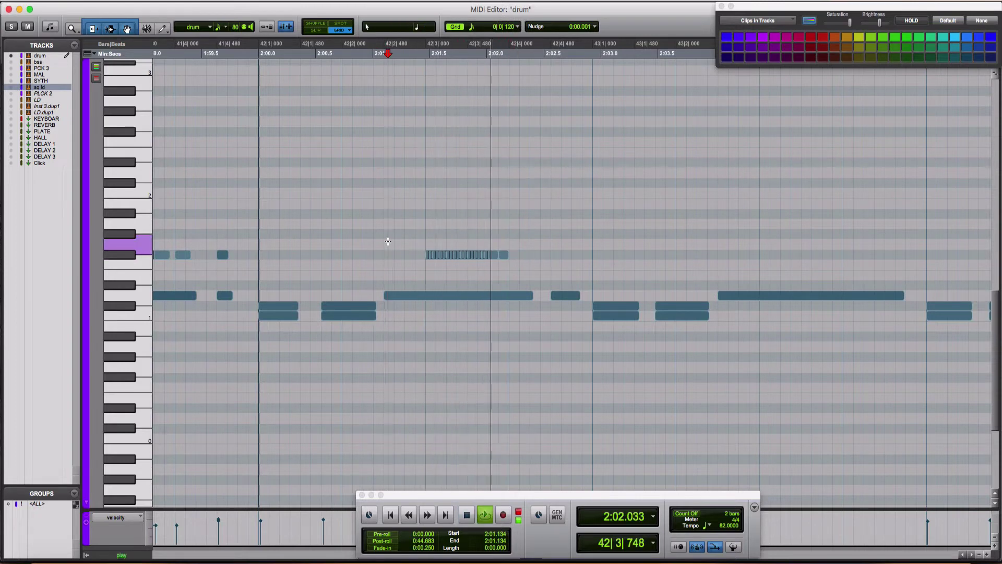
pyautogui.press('space')
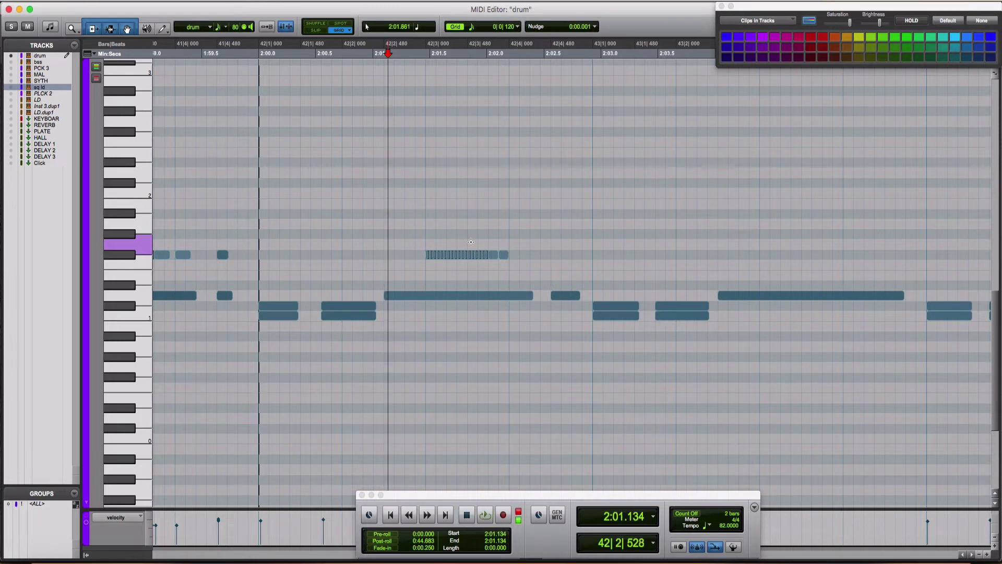
pyautogui.press('super+bracketright')
pyautogui.press('space')
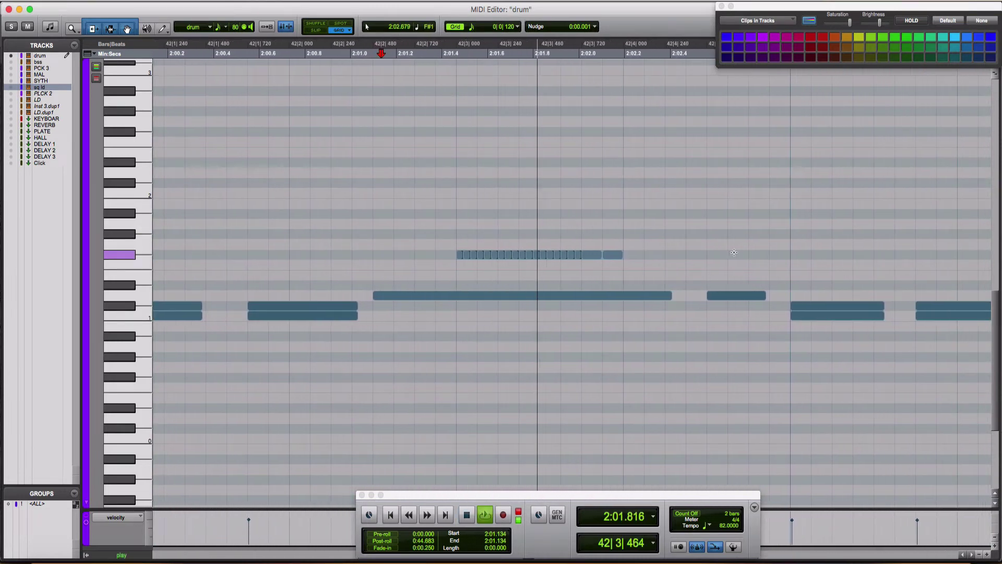
pyautogui.press('space')
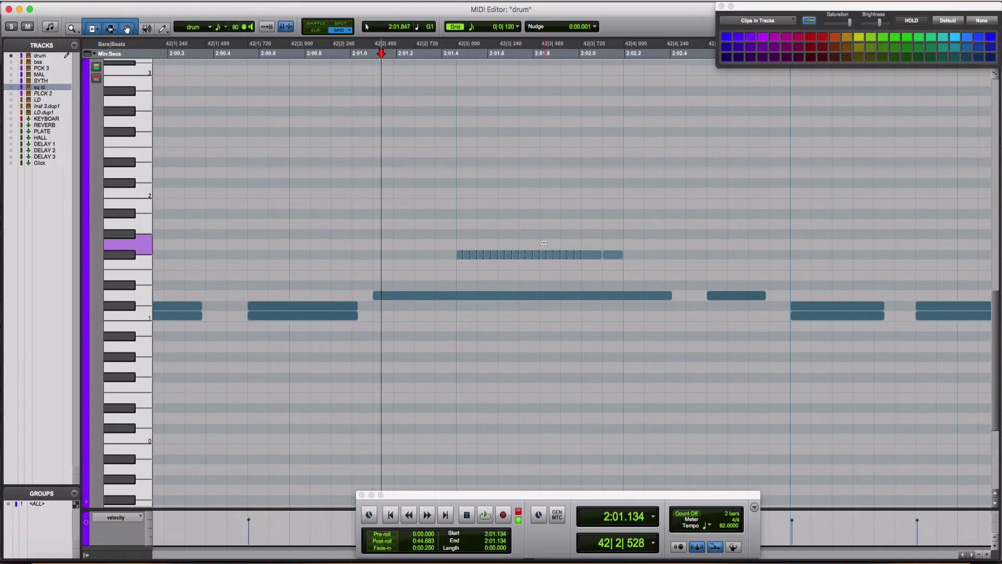
# Replace the six short roll notes starting at 42|3|480 with two 1/32 F#1 notes at 42|3|480 and 42|3|600, and audition the roll
pyautogui.moveTo(544, 242); pyautogui.dragTo(579, 265)
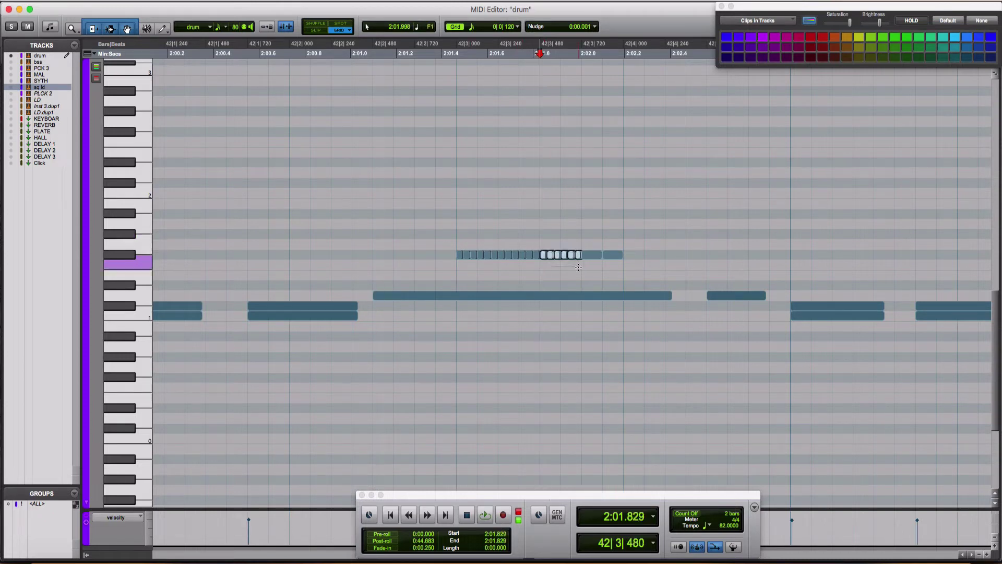
pyautogui.press('Delete')
pyautogui.click(426, 231)
pyautogui.press('space')
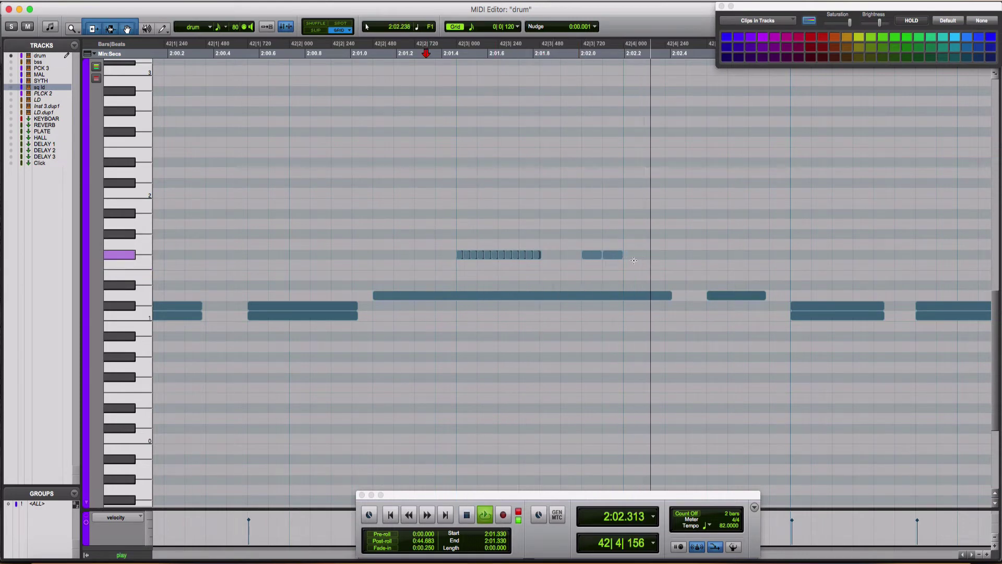
pyautogui.press('space')
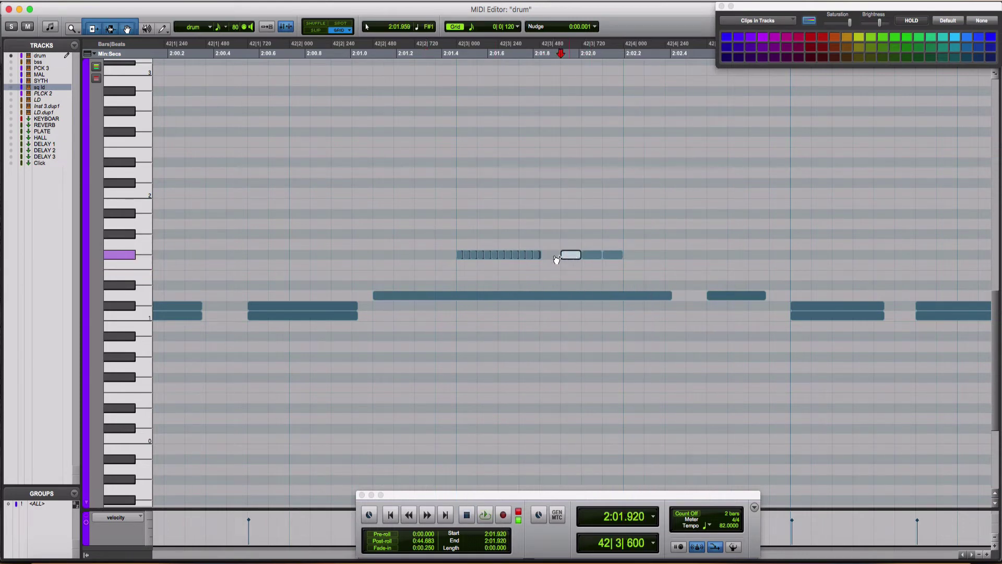
pyautogui.click(392, 222)
pyautogui.press('space')
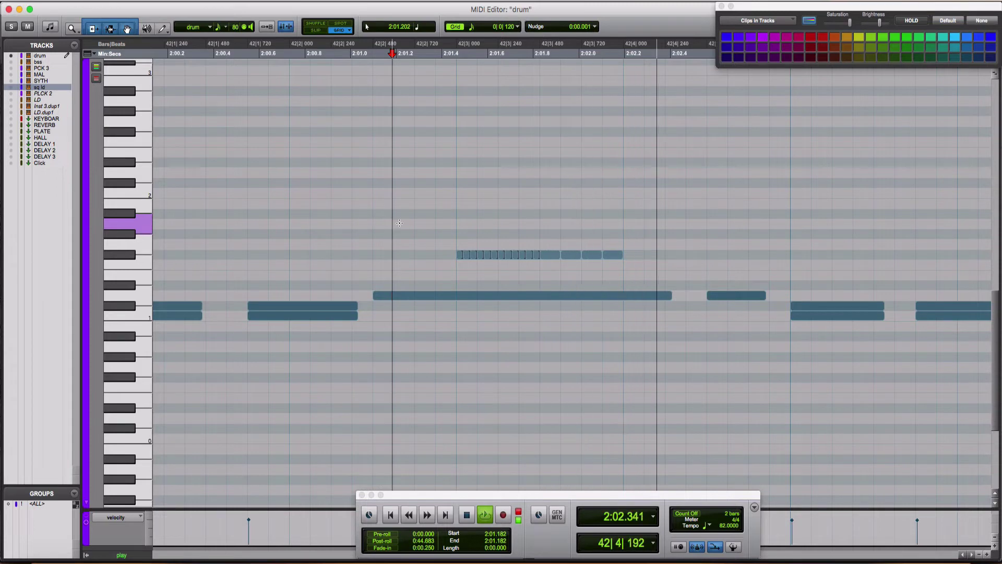
pyautogui.press('space')
# Copy the whole 42|3|000 roll to 42|4|000 and audition the doubled roll
pyautogui.moveTo(639, 254); pyautogui.dragTo(461, 255)
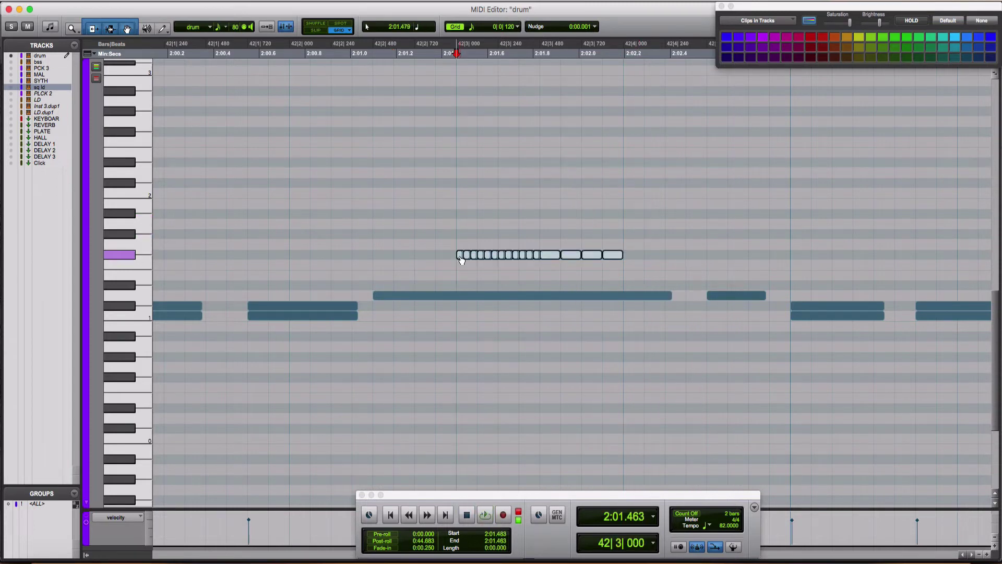
pyautogui.moveTo(569, 263); pyautogui.dragTo(629, 258)
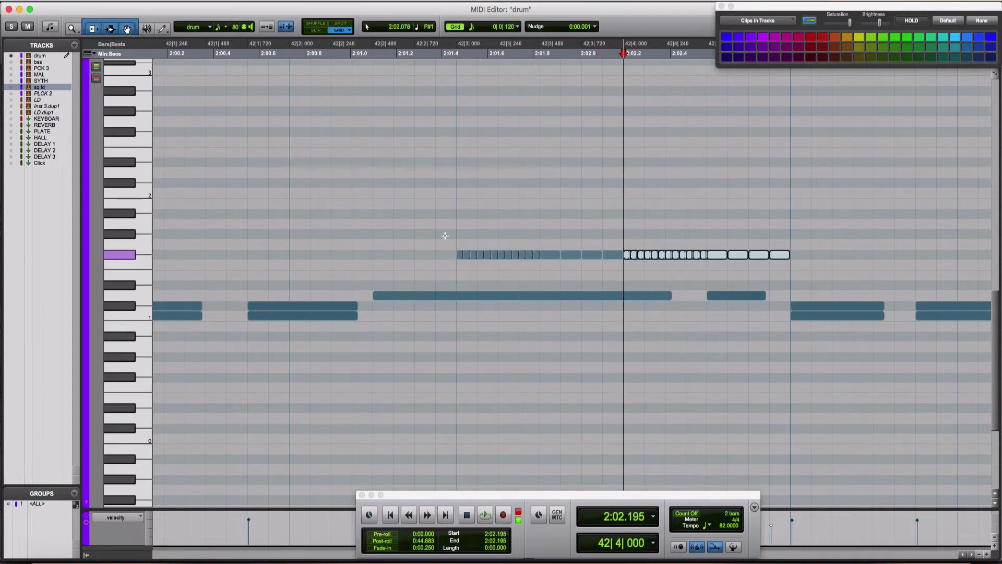
pyautogui.click(407, 236)
pyautogui.press('space')
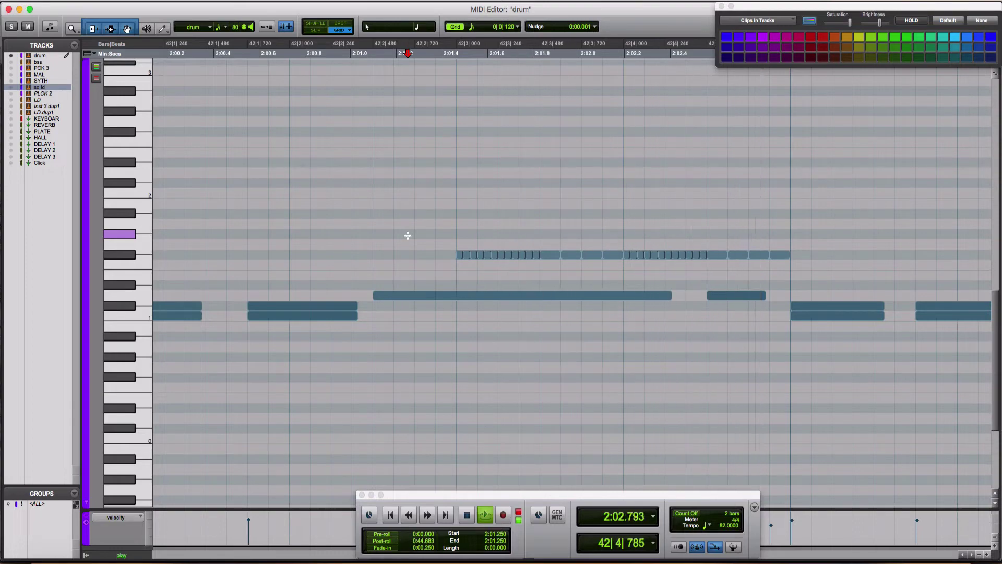
pyautogui.press('space')
pyautogui.press('space')
# Audition the hi-hat rolls in context from bar 41 through bar 43
pyautogui.press('r')
pyautogui.press('r')
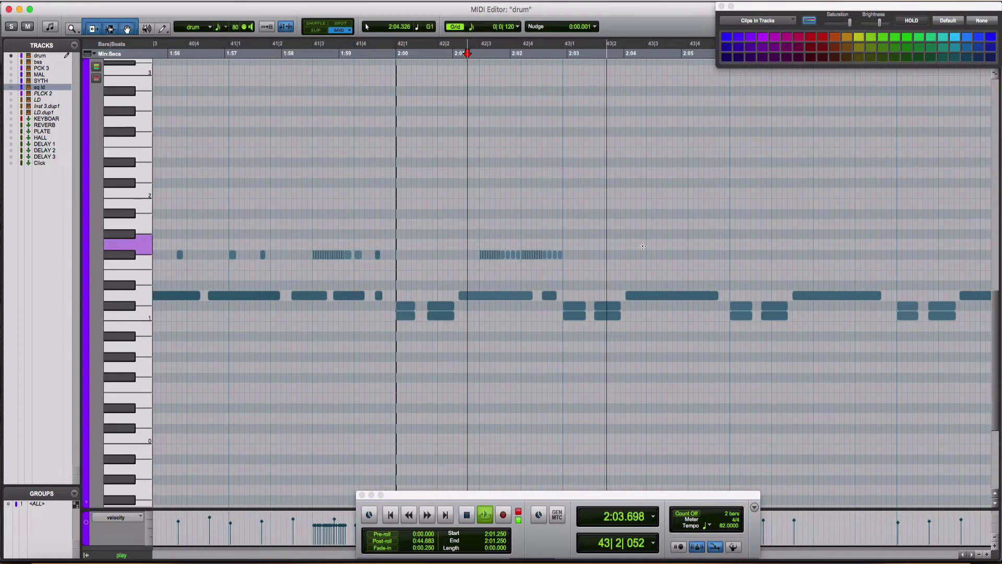
pyautogui.press('space')
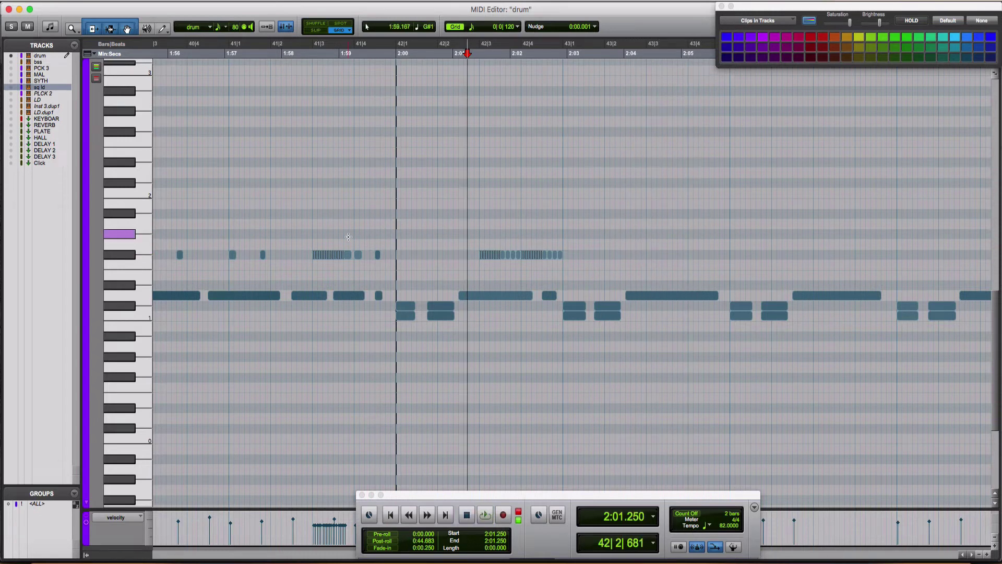
pyautogui.click(348, 236)
pyautogui.press('space')
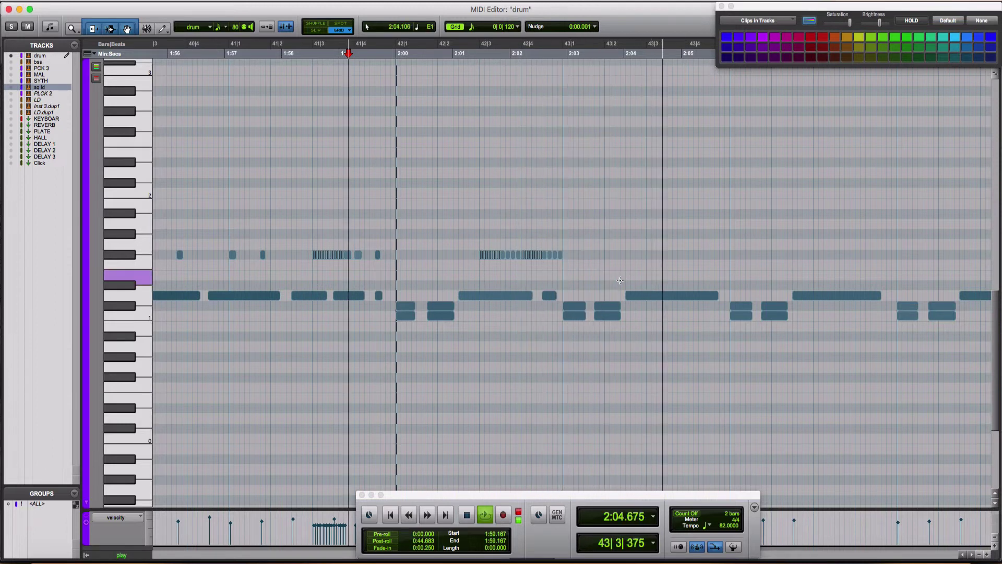
pyautogui.press('space')
# Set the grid to 1/16 triplets and add seven consecutive F#1 notes from 43|3|000 to 43|4|000, plus notes at 43|4|320 and 43|4|640
pyautogui.click(650, 253)
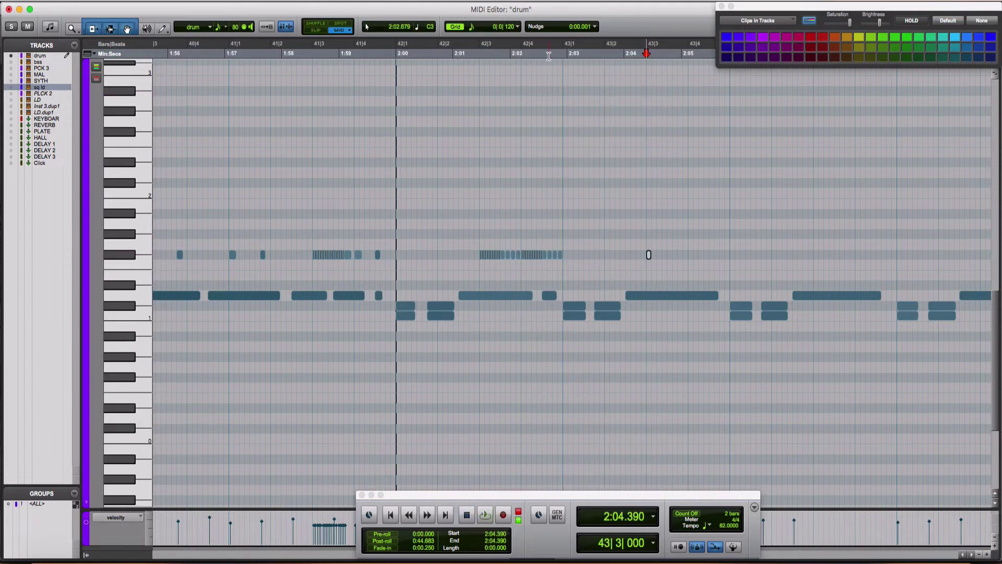
pyautogui.click(472, 28)
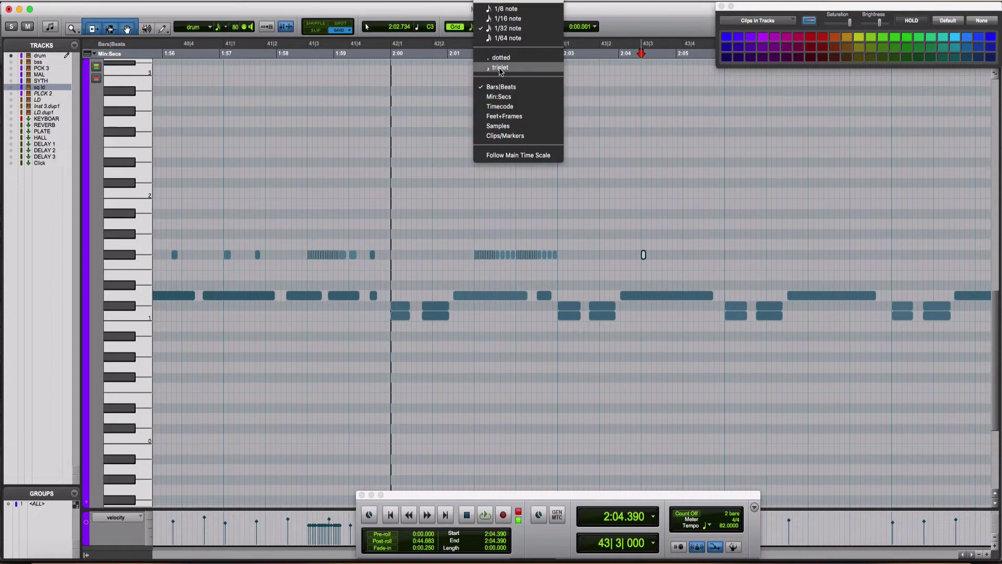
pyautogui.click(500, 68)
pyautogui.click(472, 27)
pyautogui.click(507, 18)
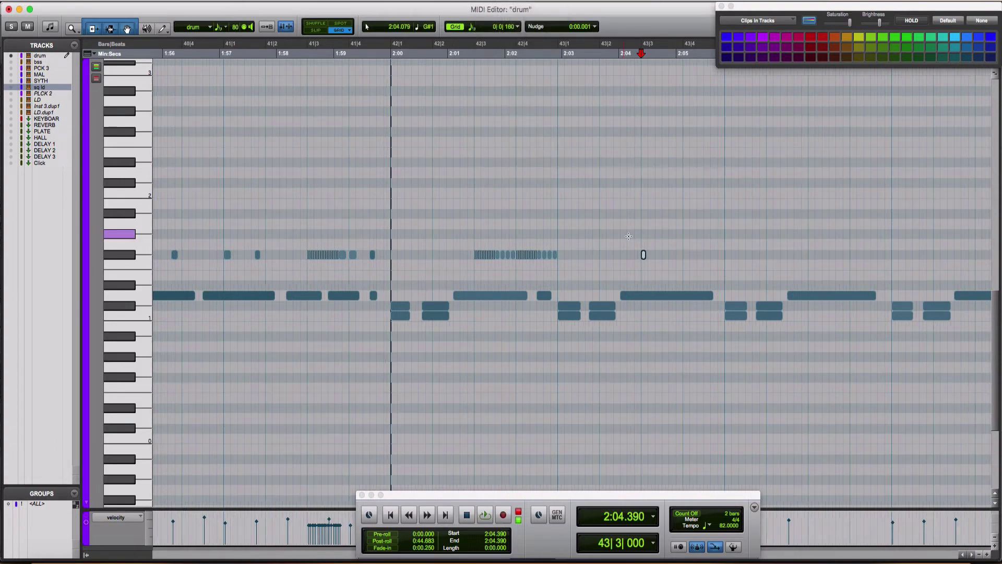
pyautogui.press('super+bracketright')
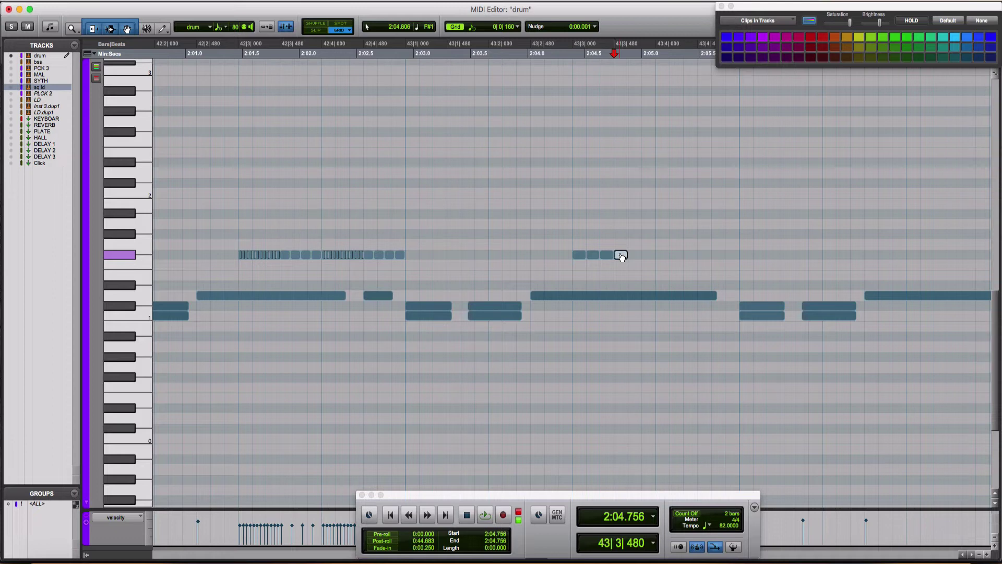
pyautogui.moveTo(635, 256); pyautogui.dragTo(648, 255)
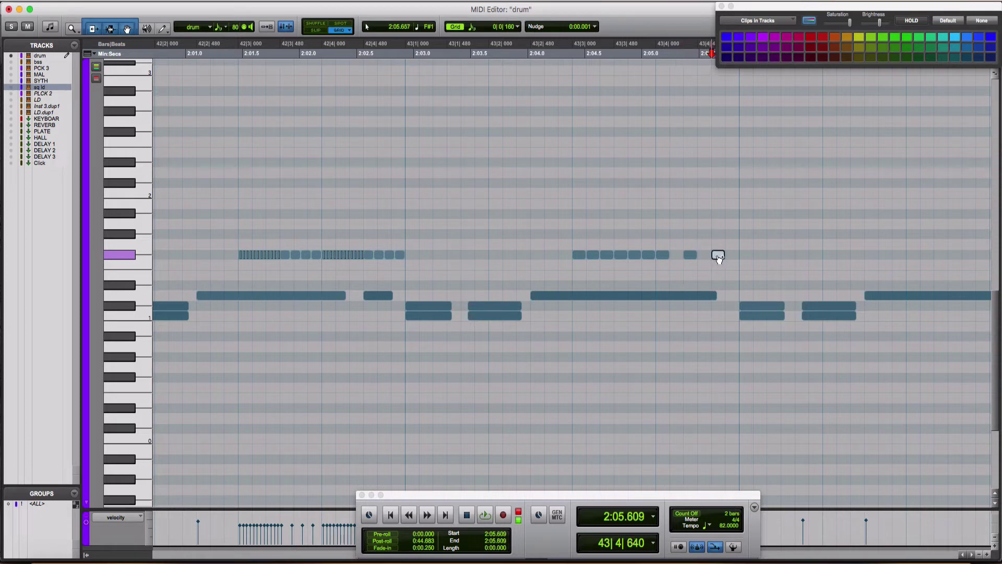
# Audition the new triplet pattern in bar 43 twice from 42|3
pyautogui.click(247, 229)
pyautogui.press('space')
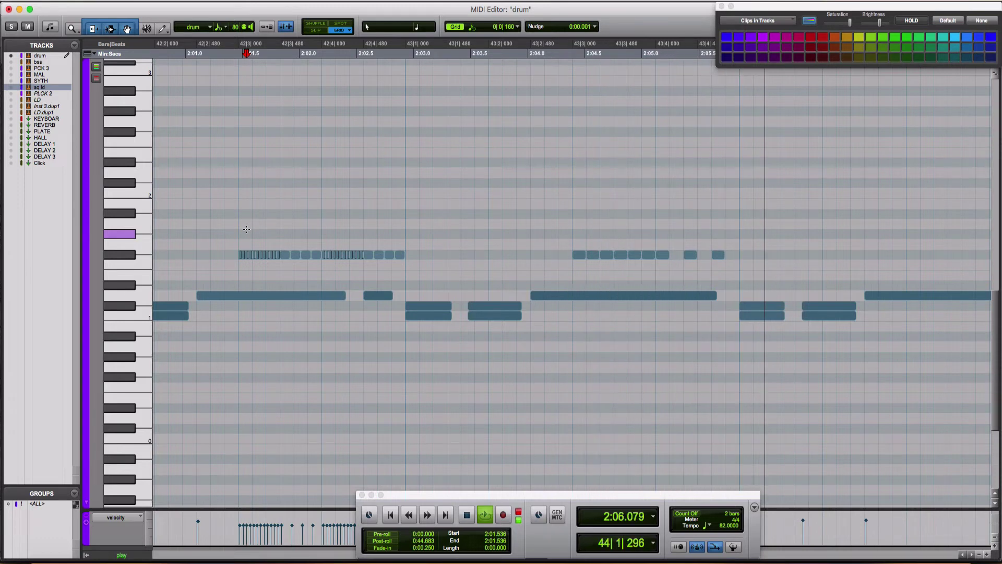
pyautogui.press('space')
pyautogui.press('space')
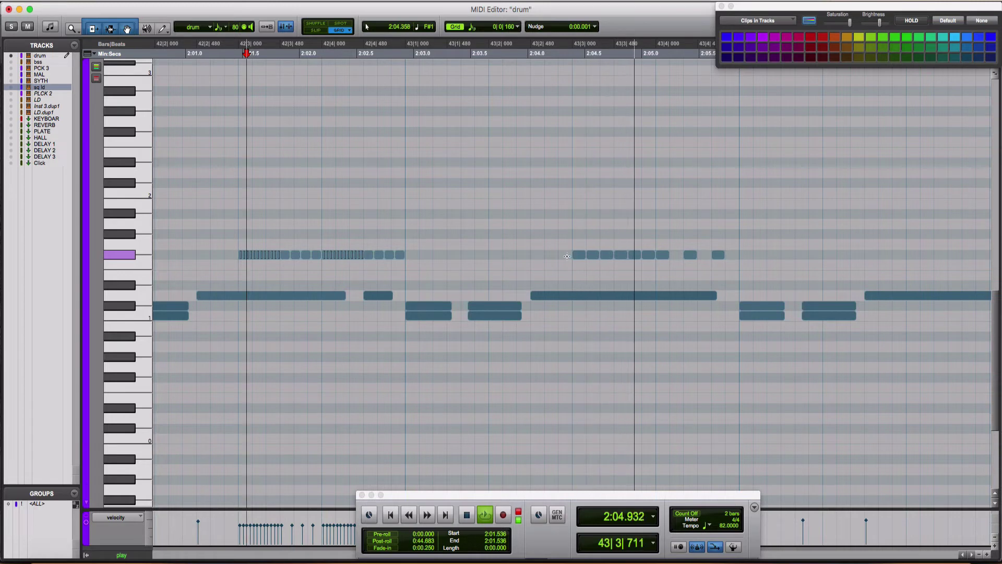
# Move the first six triplet notes up to G1 at 43|4|000, and the remaining three F#1 notes back to 43|3|000
pyautogui.press('space')
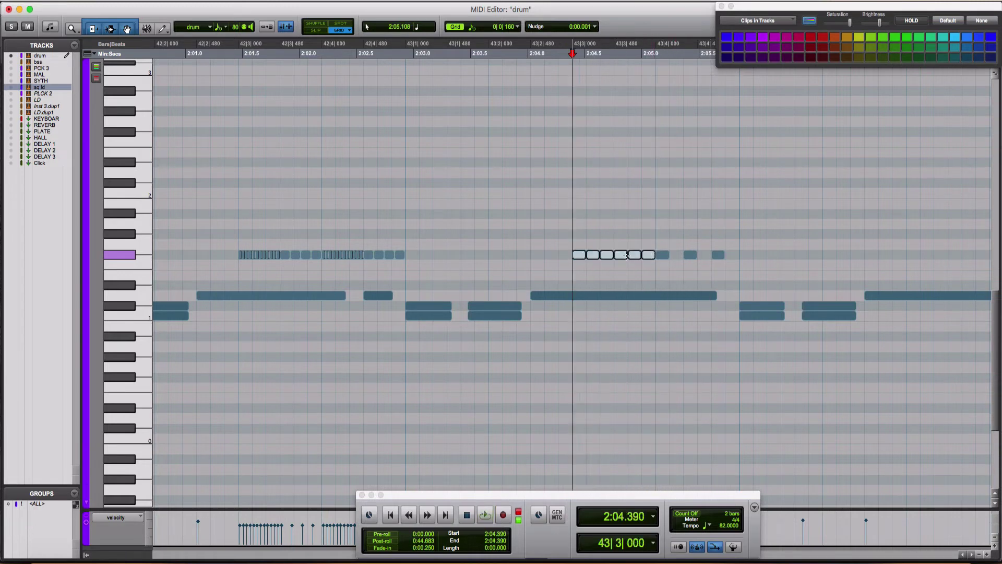
pyautogui.moveTo(581, 258); pyautogui.dragTo(678, 244)
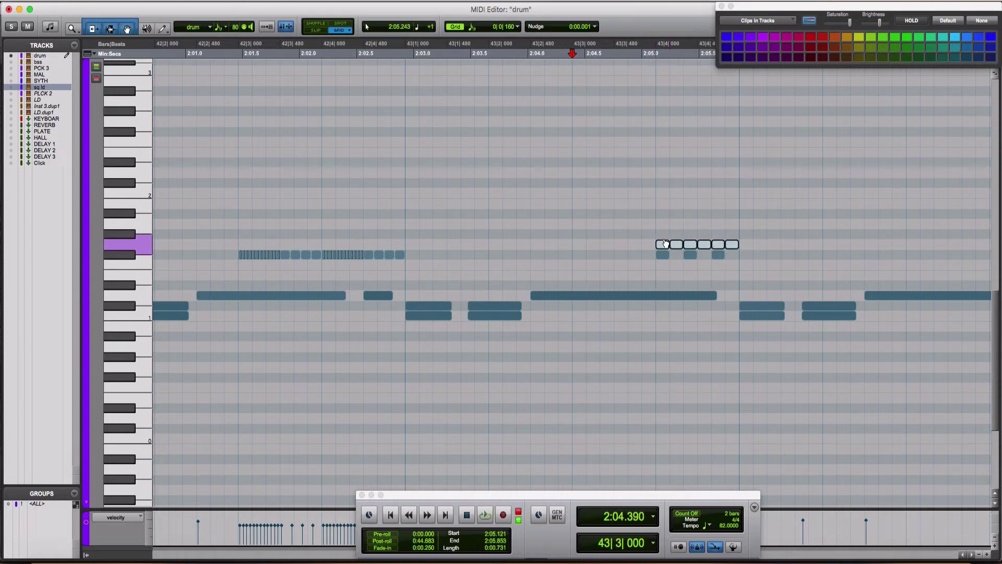
pyautogui.click(663, 255)
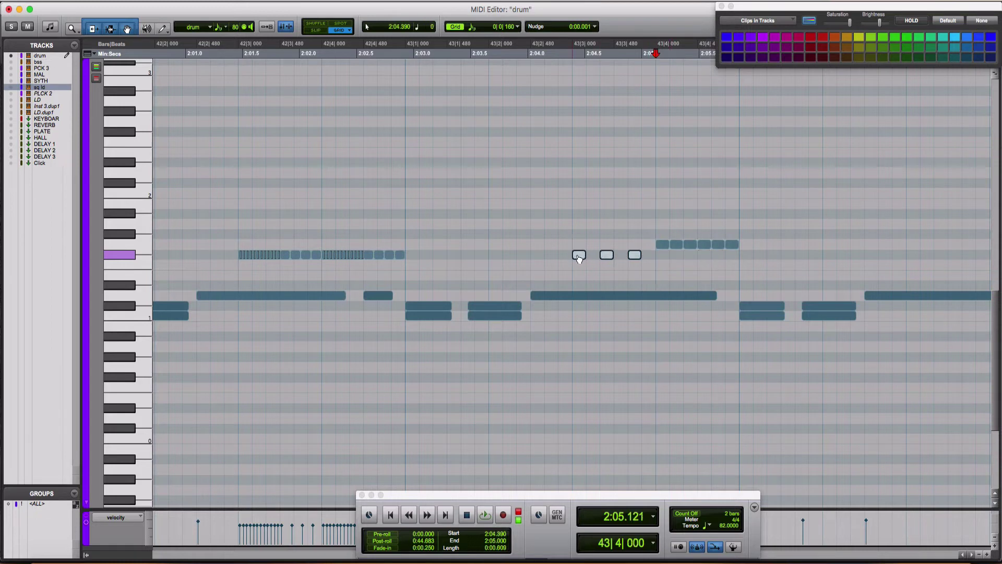
# Move the six triplet notes at 43|4|000 back down to F#1 and audition the pattern from bars 43 and 42
pyautogui.click(579, 258)
pyautogui.moveTo(652, 239); pyautogui.dragTo(735, 260)
pyautogui.click(474, 246)
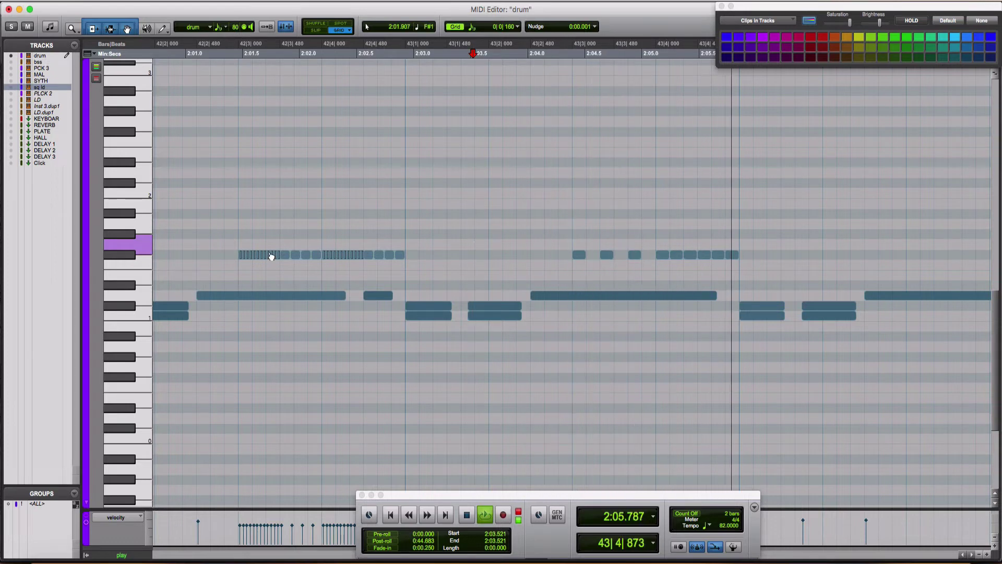
pyautogui.click(217, 251)
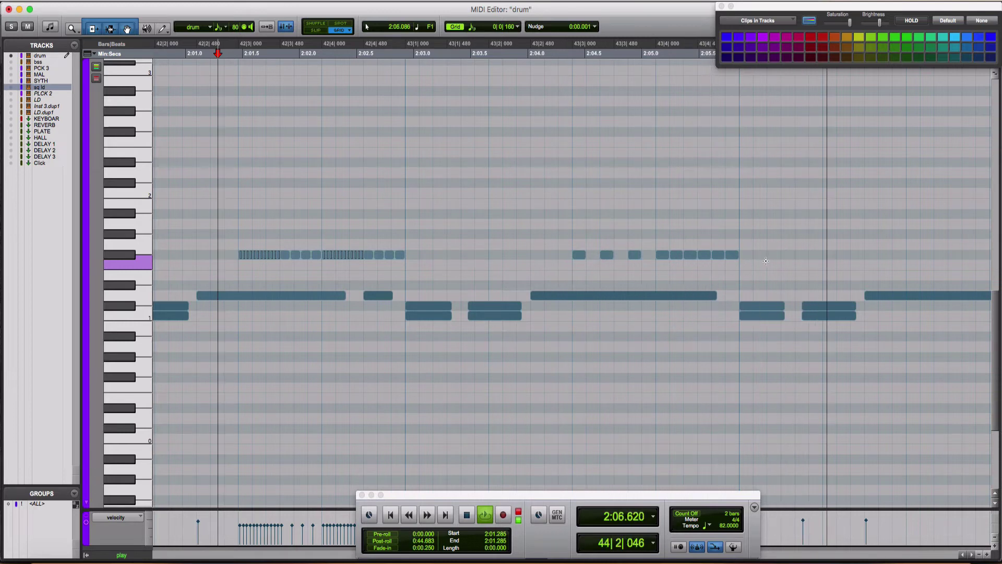
pyautogui.scroll(-1, 757, 260)
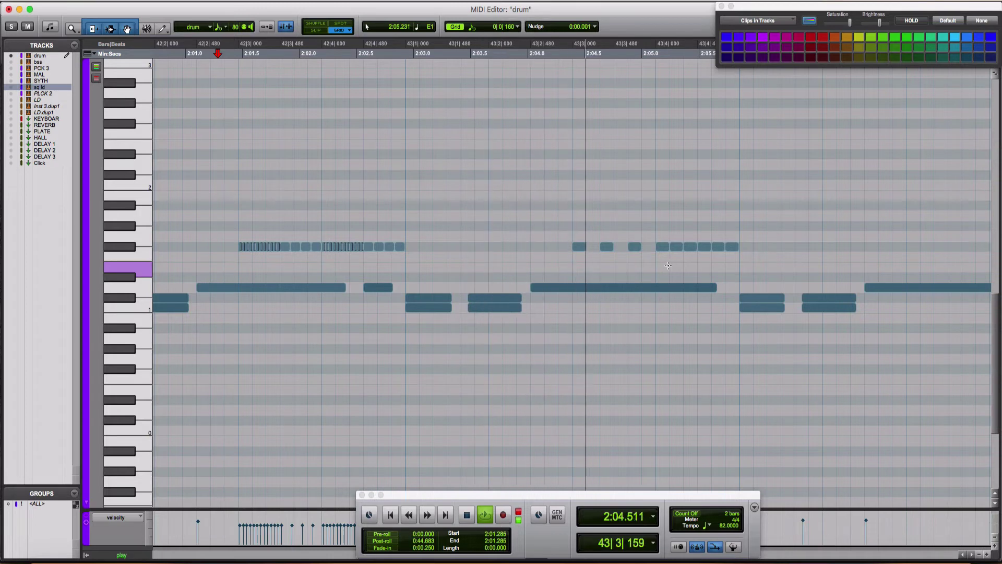
# Fill the gaps between the three F#1 notes in 43|3 for an even 1/16-triplet run, and audition it from 43|2
pyautogui.moveTo(543, 231); pyautogui.dragTo(635, 253)
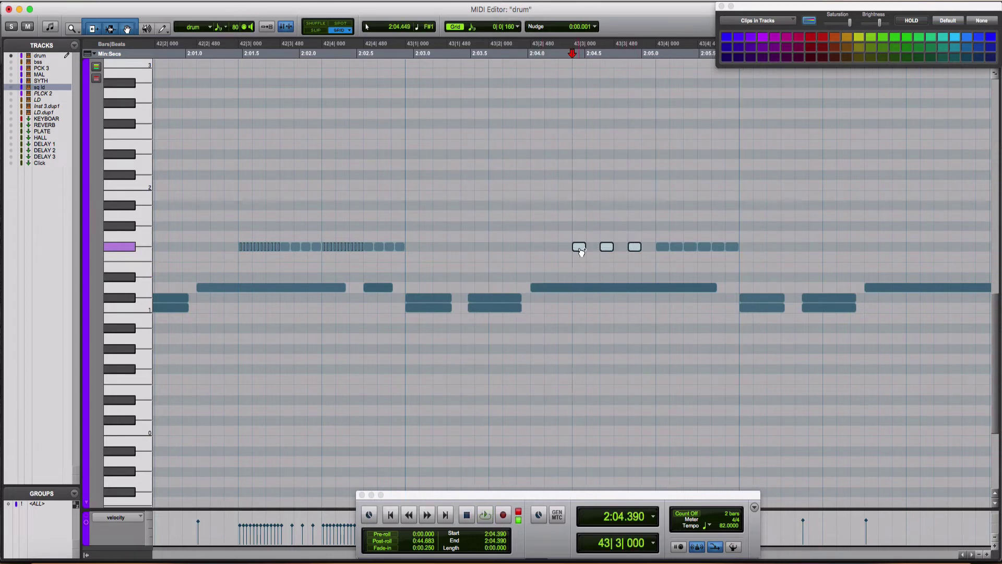
pyautogui.click(500, 241)
pyautogui.press('space')
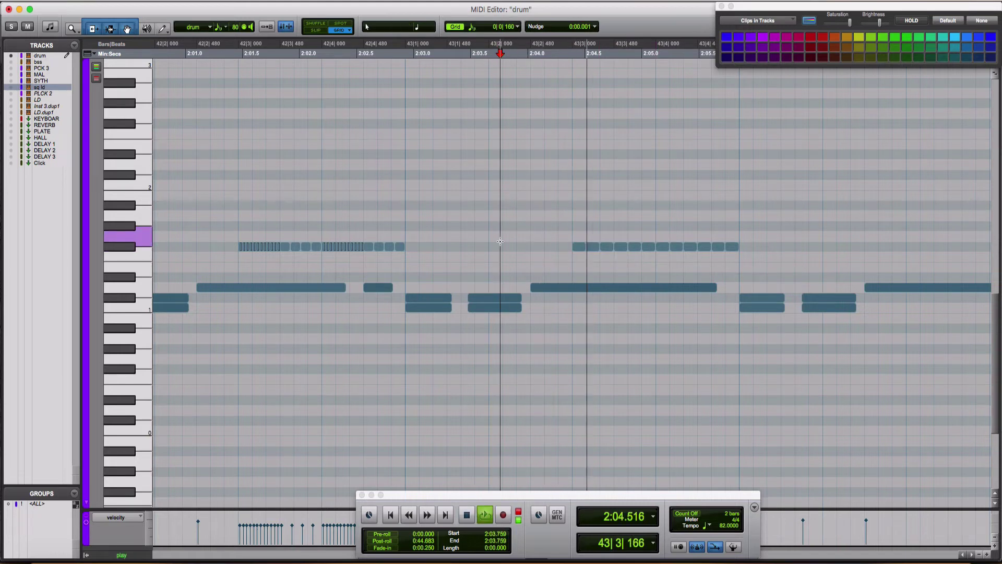
pyautogui.press('space')
pyautogui.press('space')
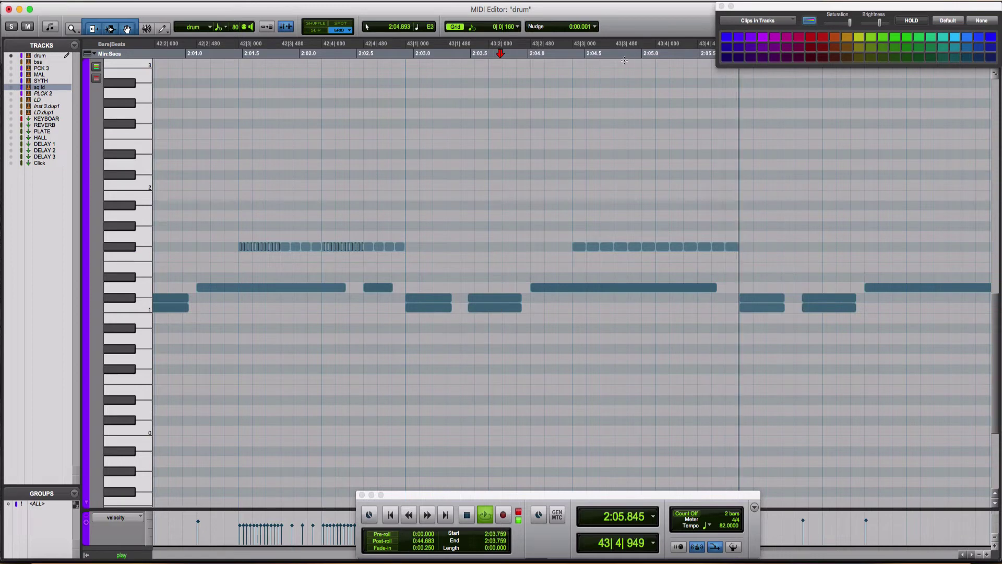
# Set the grid to 1/32 triplets (0|0|080) and double the six F#1 notes in 43|4 into a continuous 1/32-triplet roll
pyautogui.scroll(-3, 678, 209)
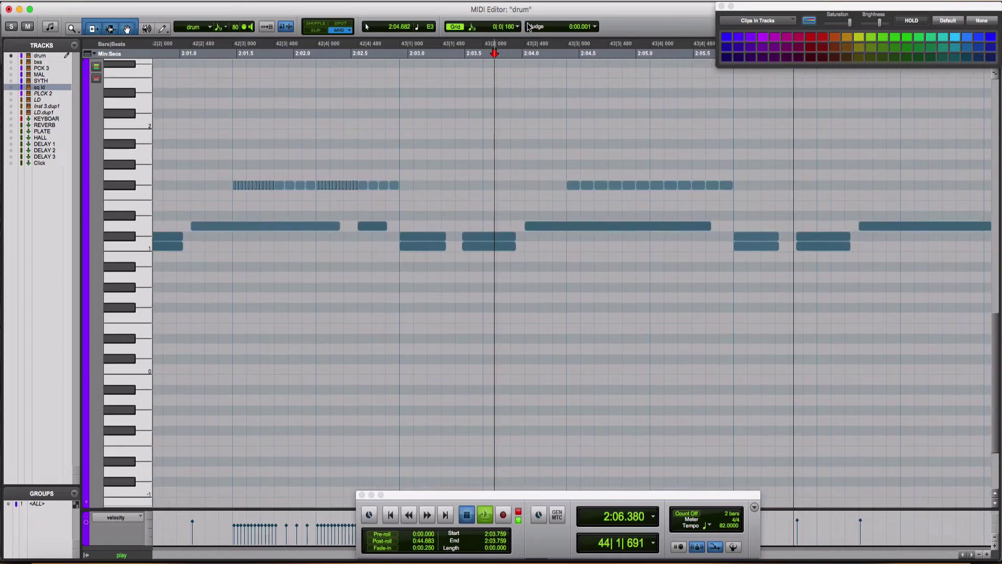
pyautogui.click(471, 27)
pyautogui.click(508, 38)
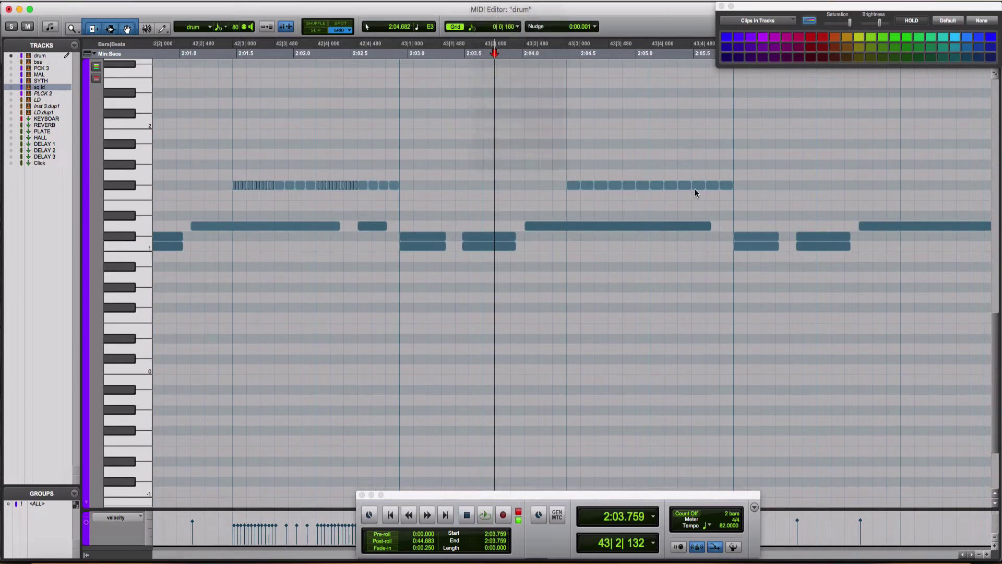
pyautogui.moveTo(739, 182); pyautogui.dragTo(669, 187)
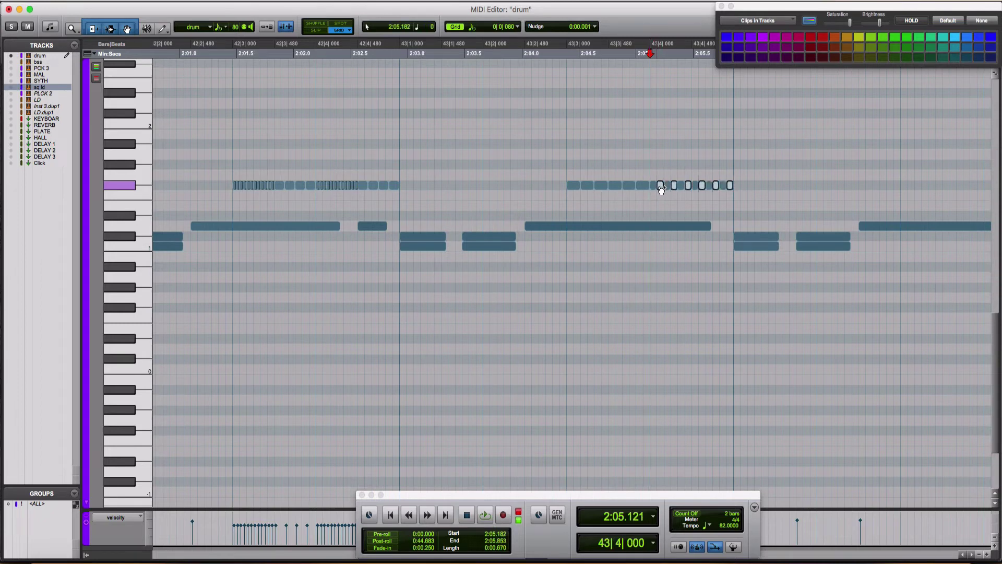
pyautogui.click(661, 175)
# Audition the doubled hi-hat roll in bar 43 from 43|3 and from the start of the bar
pyautogui.click(572, 175)
pyautogui.press('space')
pyautogui.press('space')
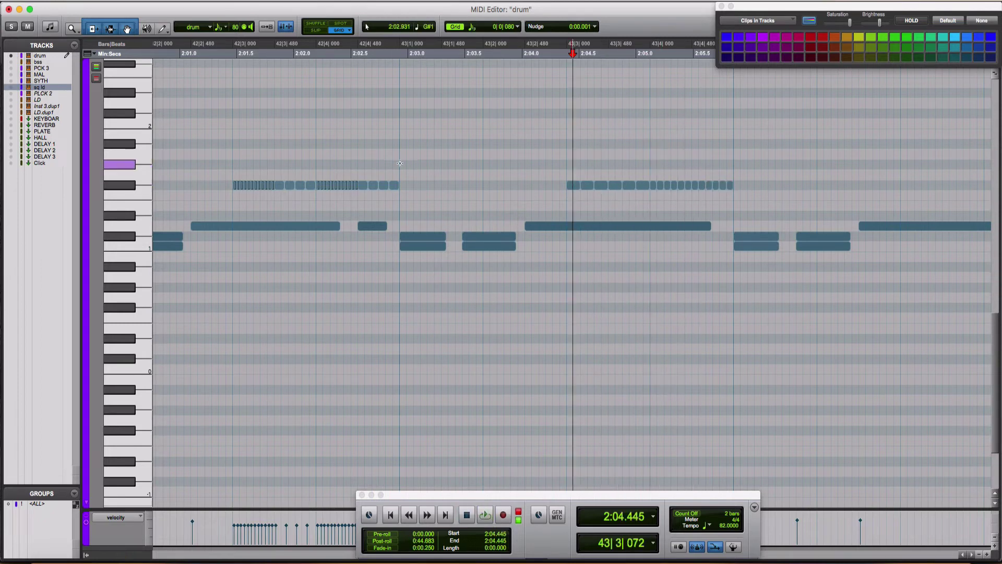
pyautogui.click(400, 164)
pyautogui.press('space')
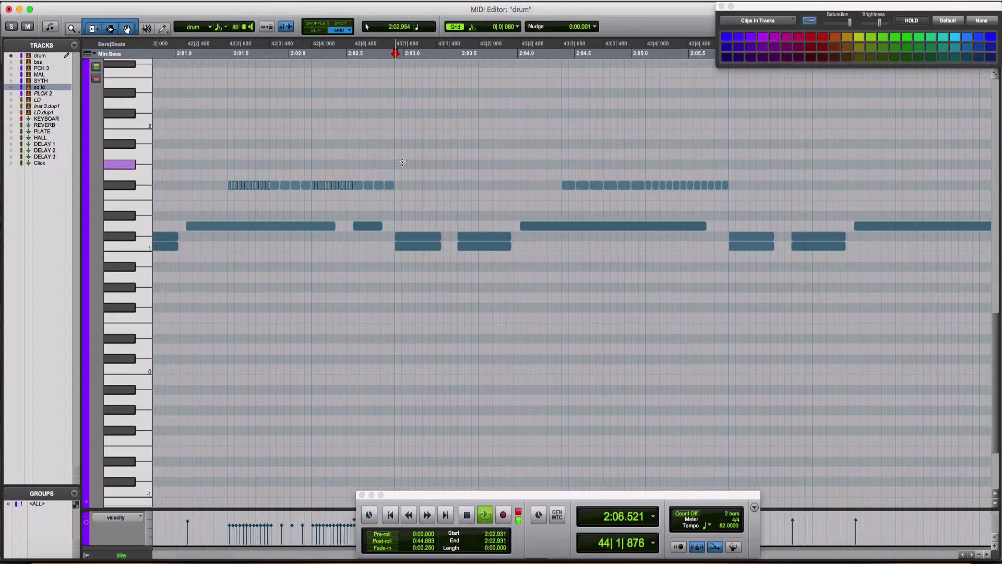
pyautogui.press('space')
pyautogui.press('space')
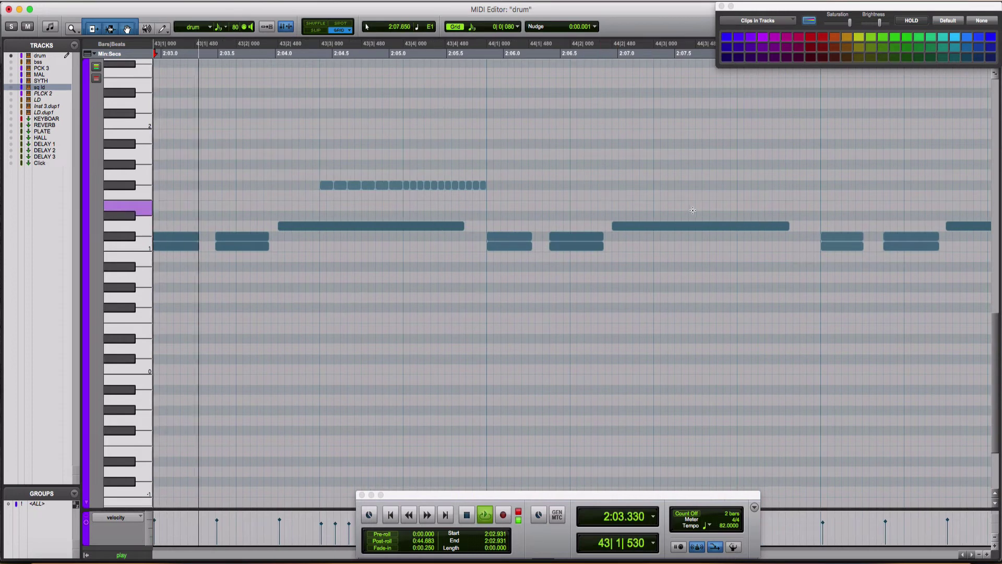
# Add five consecutive 1/32-triplet F#1 notes from 44|3|000 to 44|3|320, auditioning the passage from 43|4
pyautogui.click(656, 188)
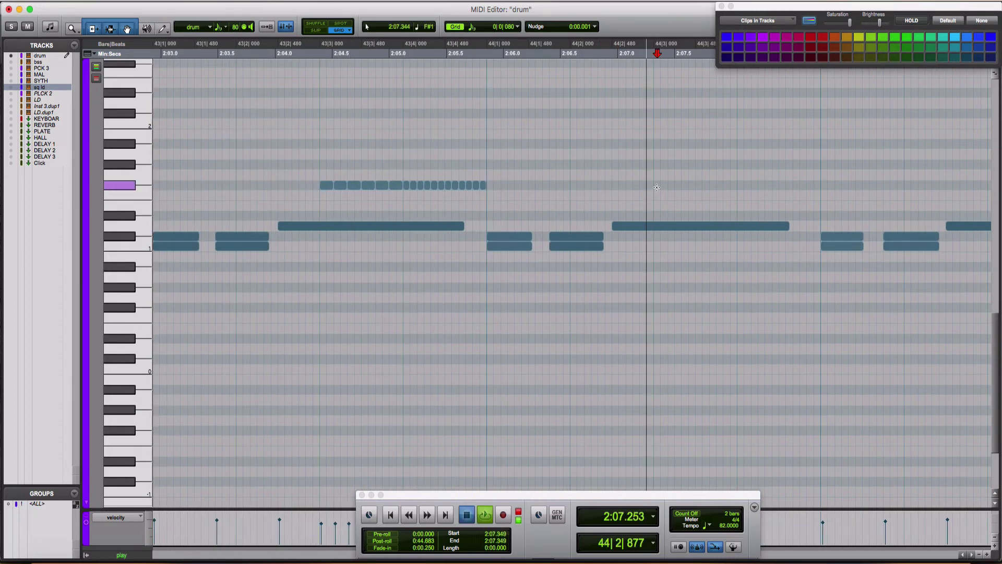
pyautogui.click(657, 186)
pyautogui.doubleClick(663, 186)
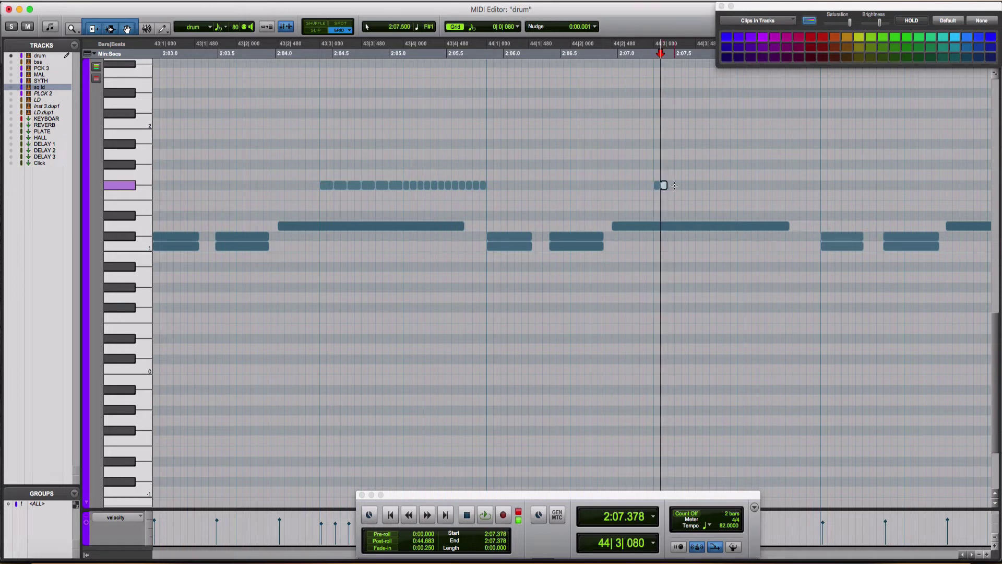
pyautogui.click(671, 186)
pyautogui.doubleClick(677, 186)
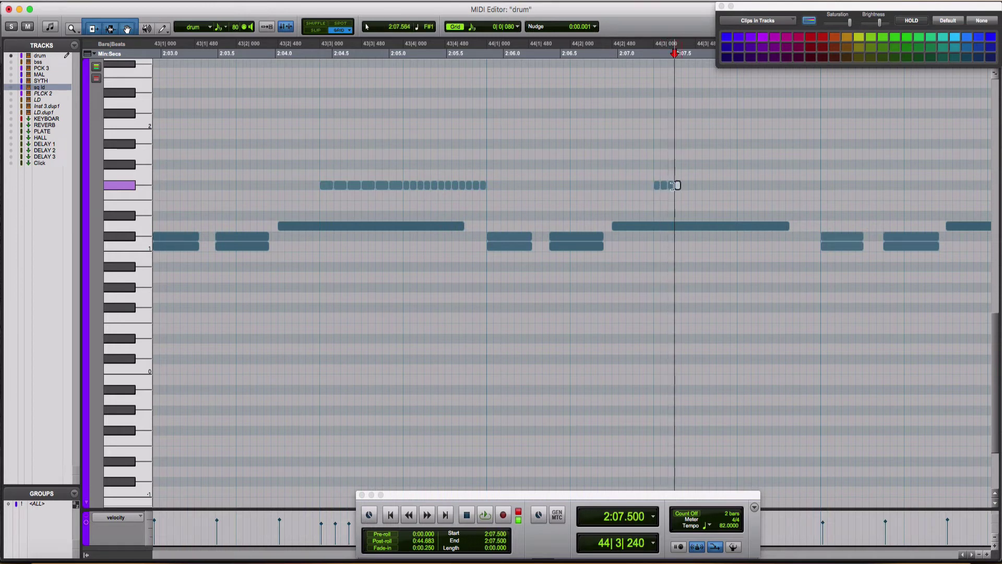
pyautogui.click(416, 121)
pyautogui.press('space')
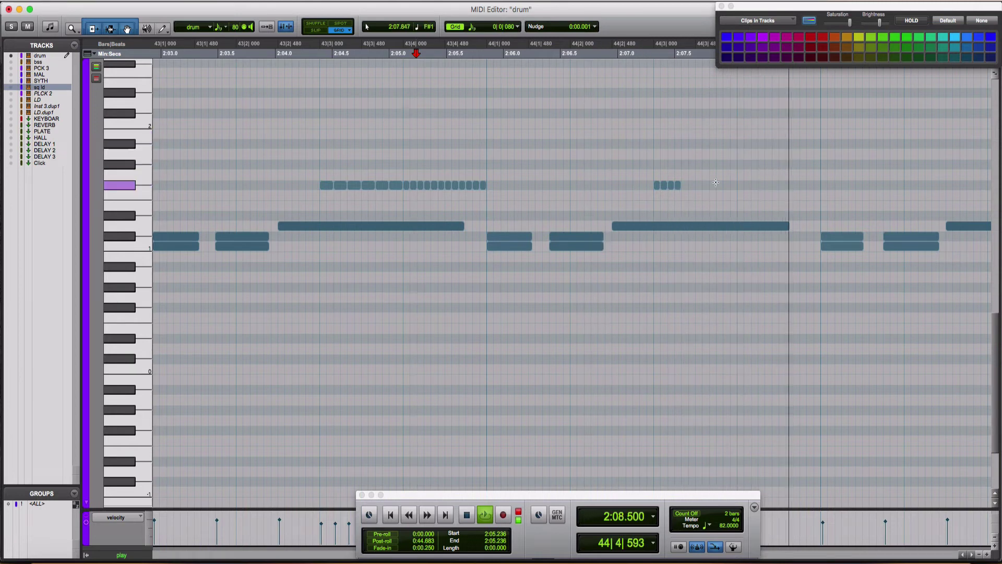
pyautogui.click(685, 185)
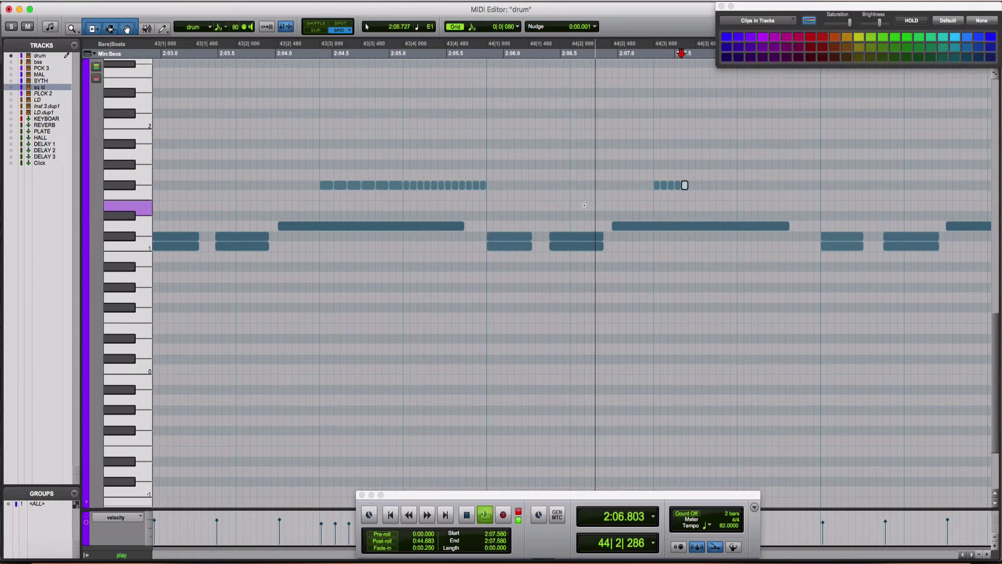
# Add four consecutive 1/32-triplet F#1 notes from 44|4|000 to 44|4|240 and audition them from 44|2
pyautogui.click(739, 186)
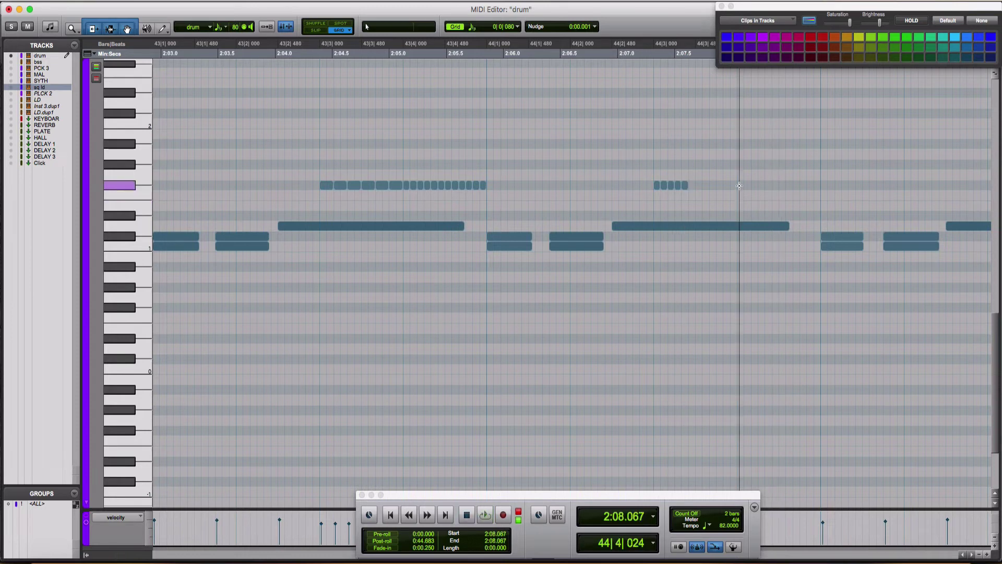
pyautogui.doubleClick(755, 185)
pyautogui.doubleClick(761, 185)
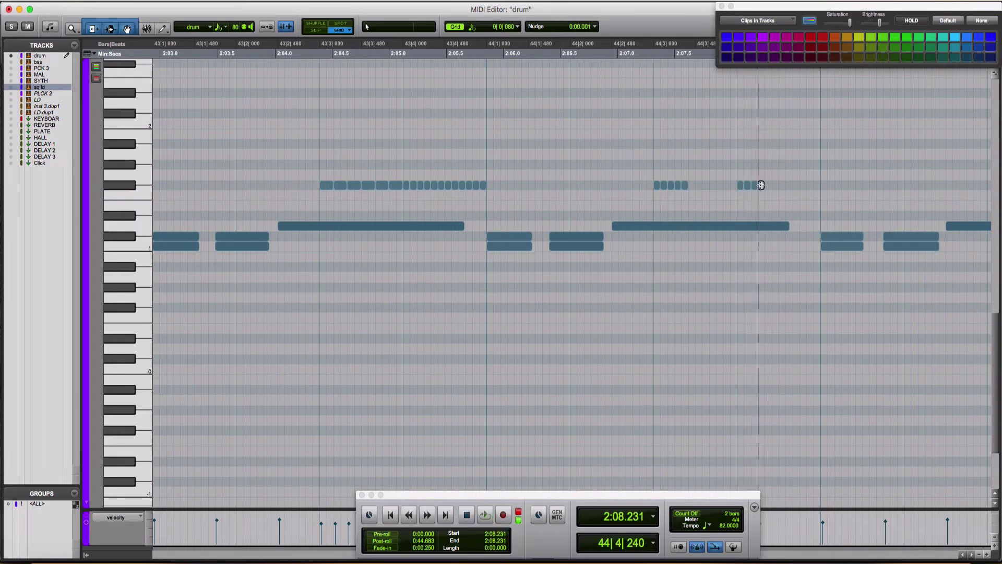
pyautogui.click(615, 179)
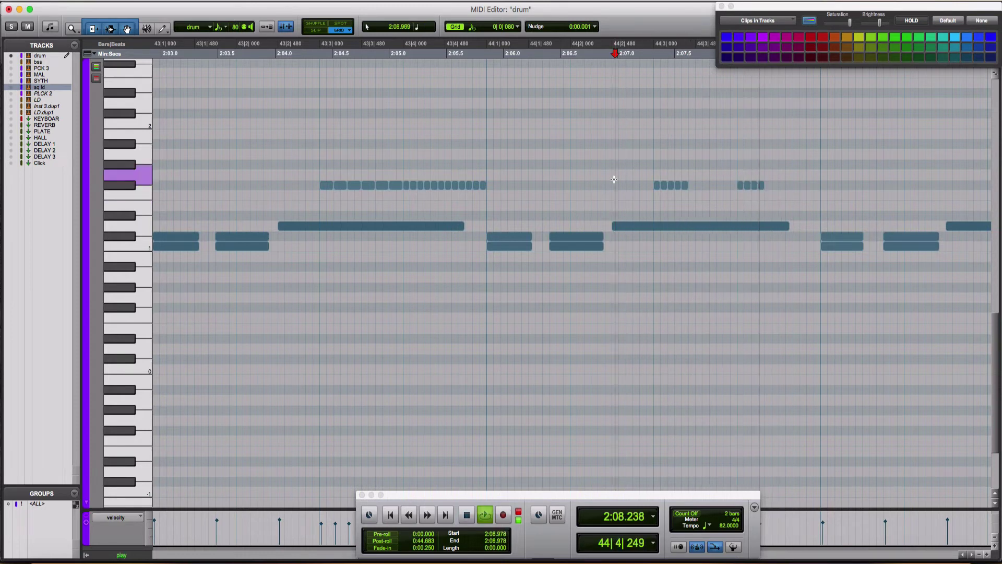
pyautogui.press('space')
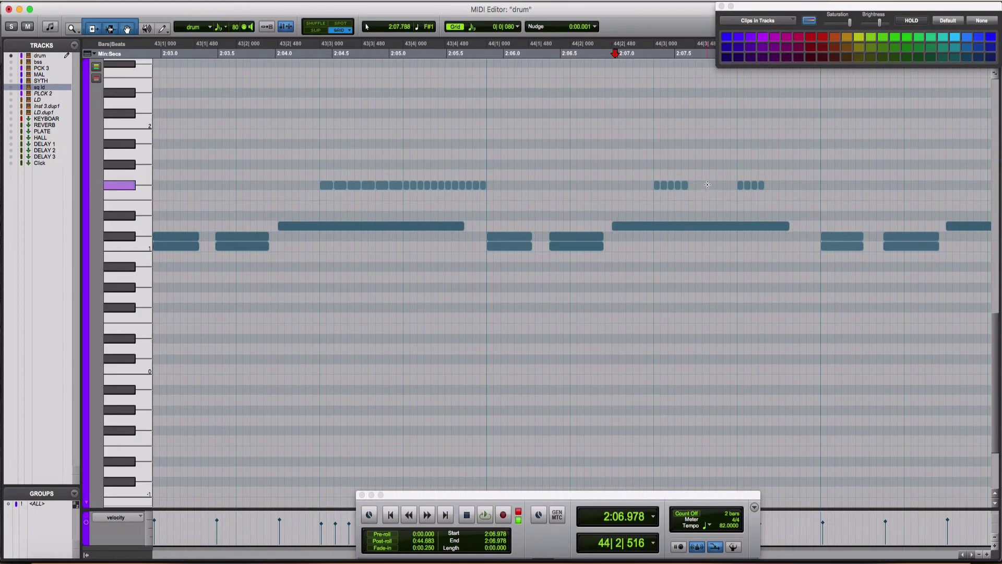
# Add two spaced F#1 notes in the second half of 44|3, between the two note groups, and audition the bar
pyautogui.click(707, 185)
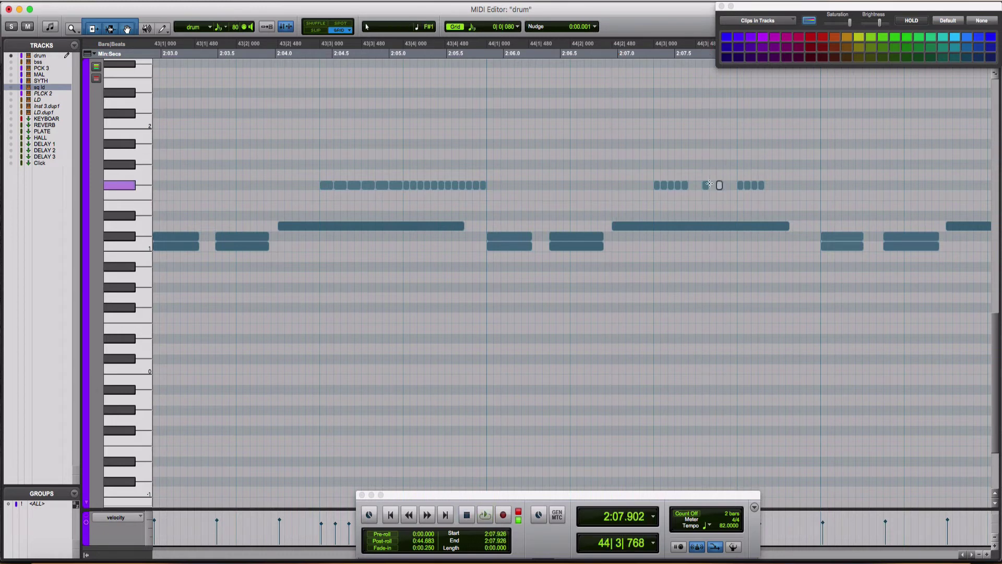
pyautogui.click(627, 170)
pyautogui.press('space')
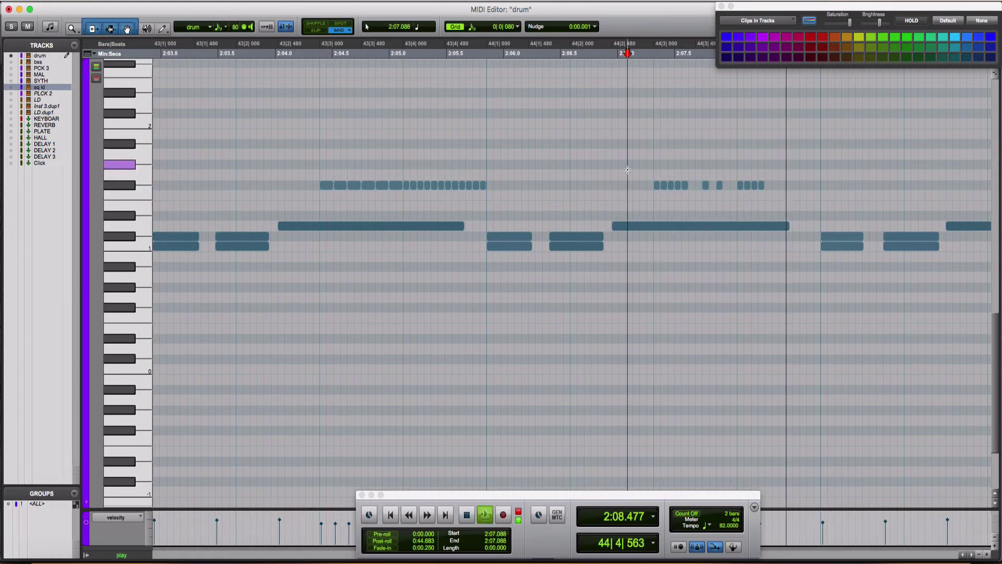
# Add two spaced F#1 notes at 44|4|480 and 44|4|640, after the second note group in bar 44
pyautogui.click(782, 185)
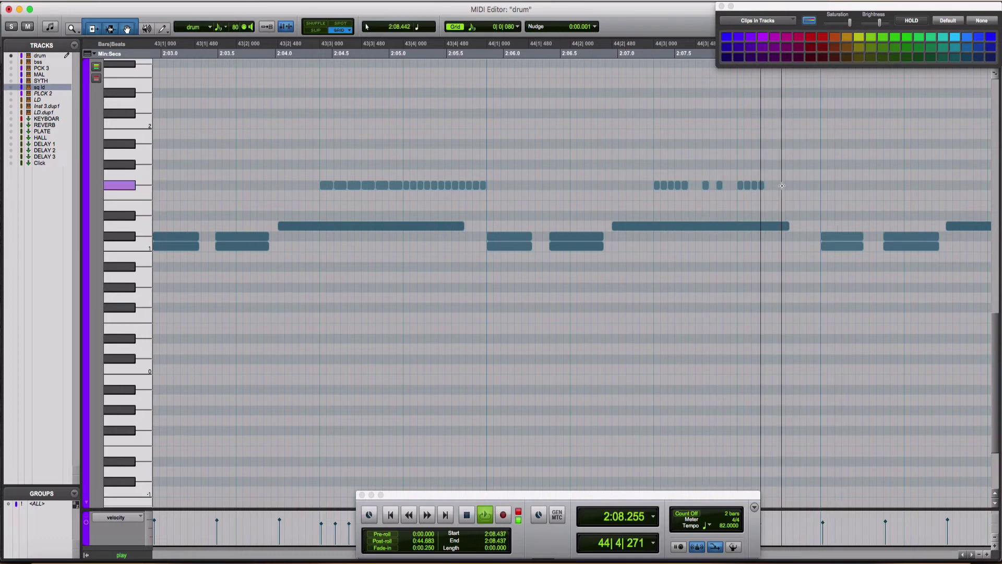
pyautogui.press('space')
pyautogui.click(785, 186)
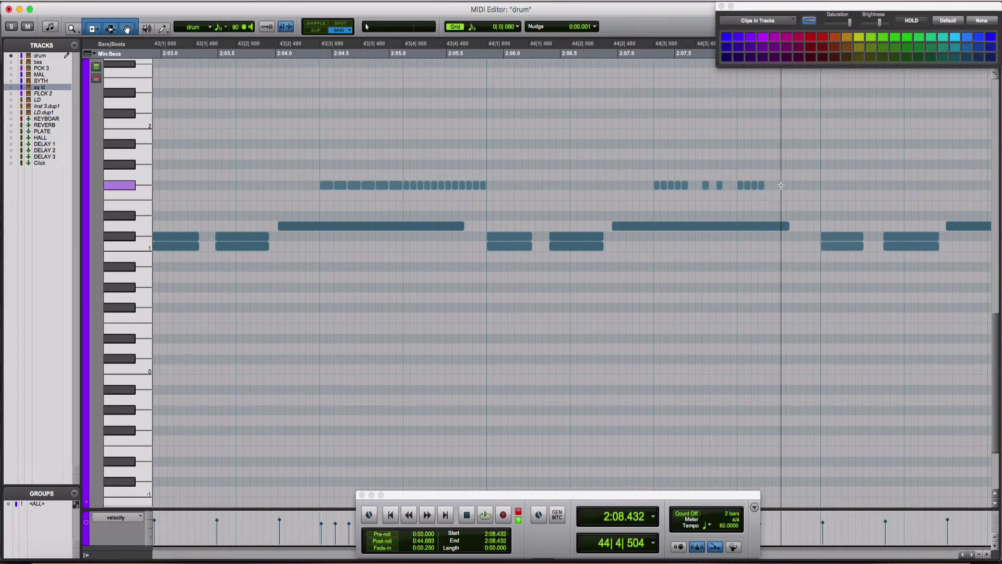
pyautogui.click(781, 185)
pyautogui.click(797, 185)
pyautogui.press('space')
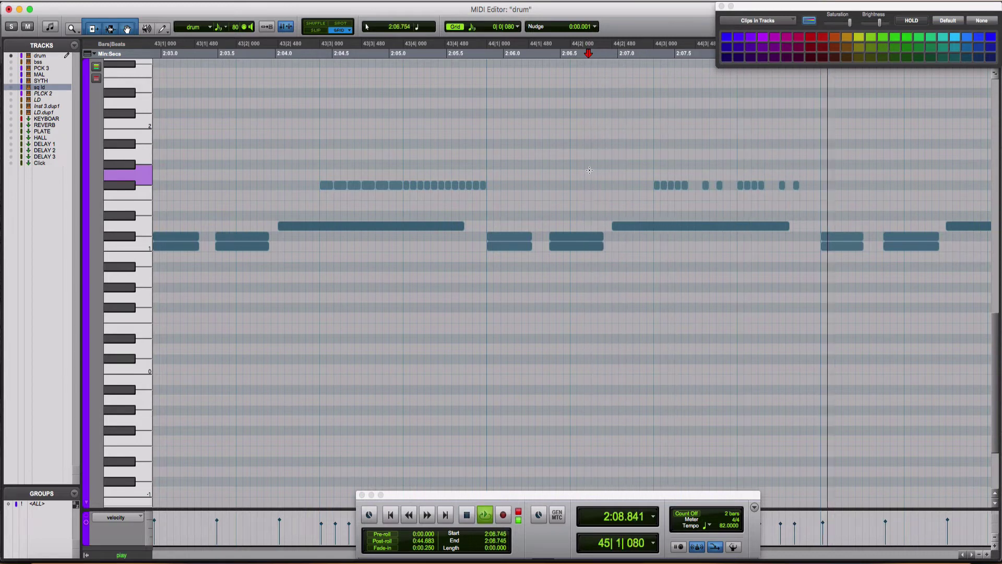
# Audition the bar 44 hi-hat pattern repeatedly from 44|2
pyautogui.press('space')
pyautogui.press('space')
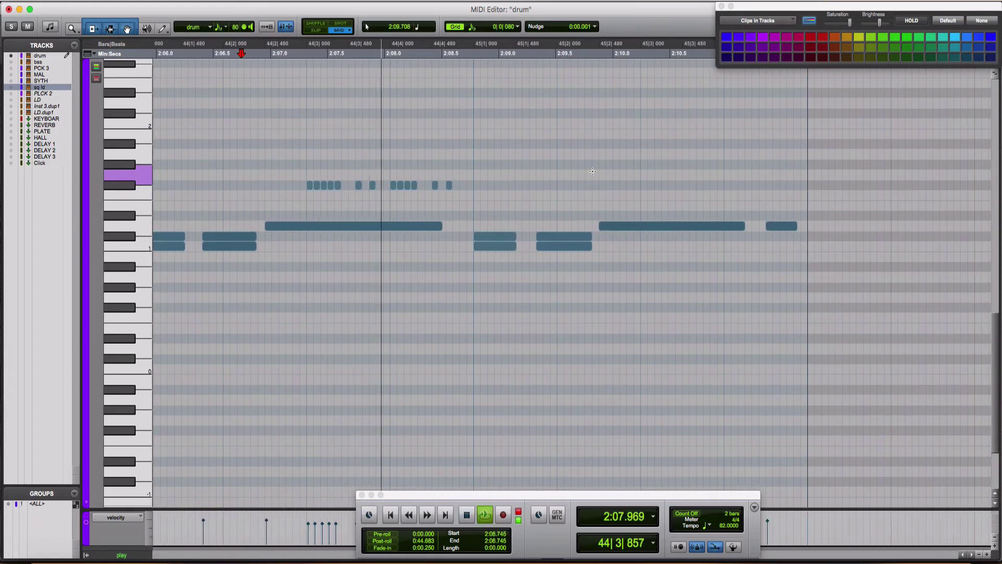
pyautogui.press('space')
pyautogui.press('space')
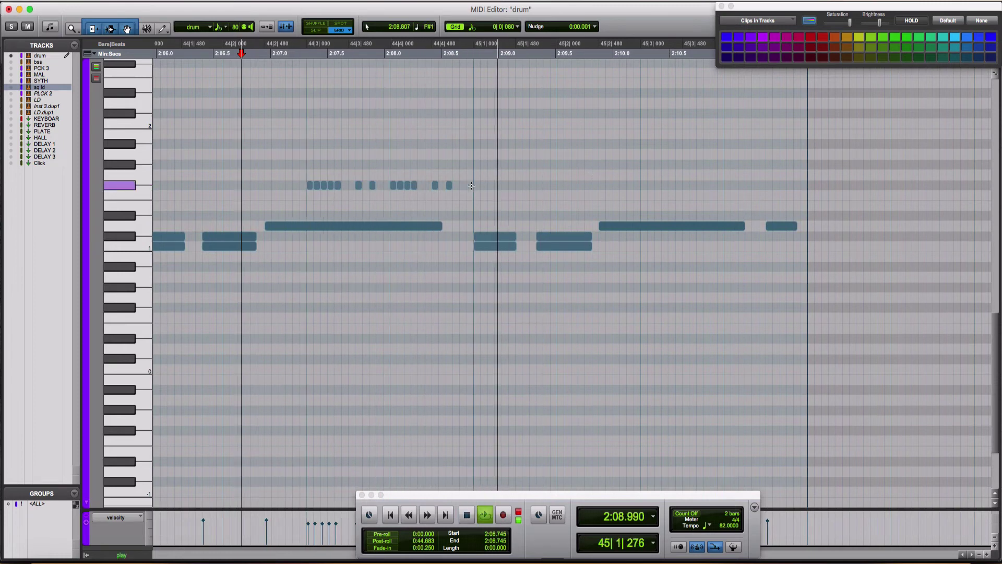
# Add a closing F#1 note at 44|4|800 and audition the pattern from 44|2|480
pyautogui.click(463, 186)
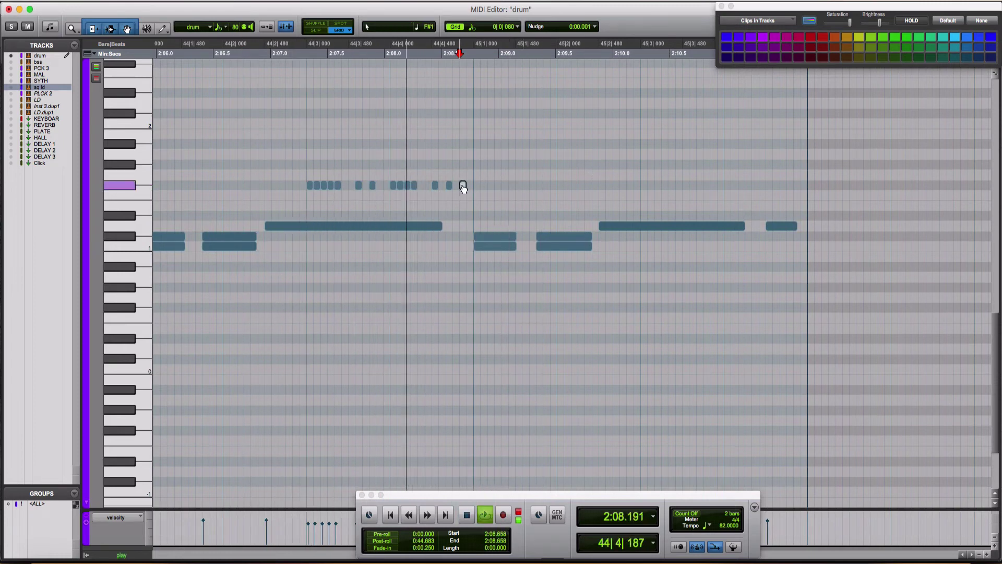
pyautogui.click(269, 175)
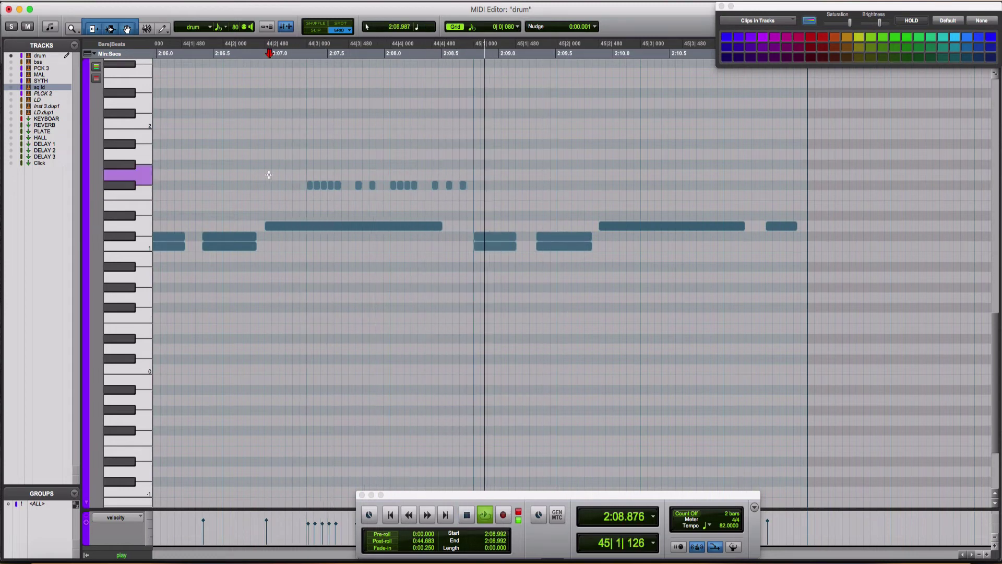
pyautogui.click(269, 175)
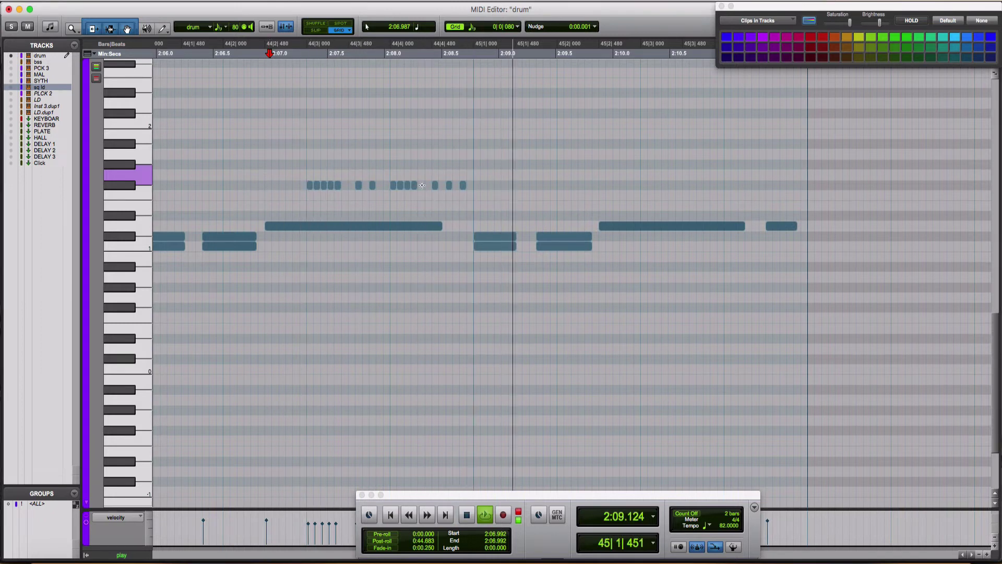
# Undo the last two F#1 notes in bar 44 and re-enter them at 44|4|640 and 44|4|800
pyautogui.press('super+z')
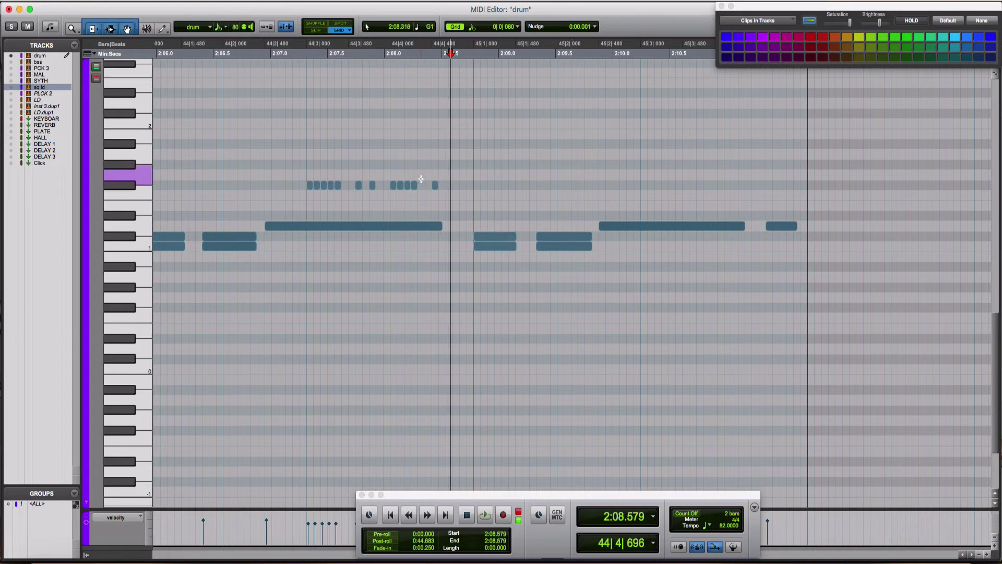
pyautogui.click(449, 185)
pyautogui.click(463, 185)
# Audition the bar 44 pattern and add six F#1 notes at 160-tick intervals from 45|3|000 to 45|3|800
pyautogui.scroll(3, 461, 186)
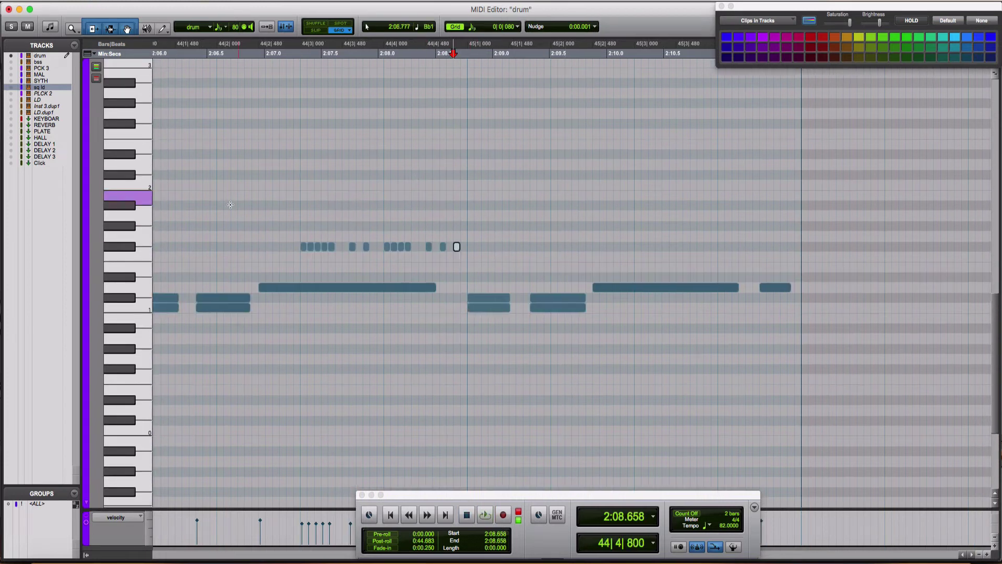
pyautogui.press('space')
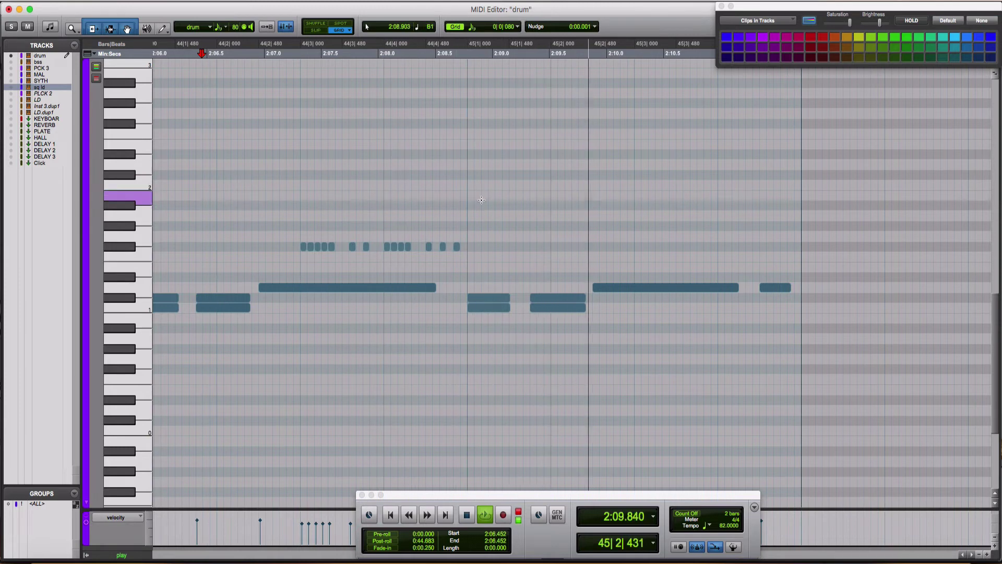
pyautogui.click(642, 245)
pyautogui.doubleClick(657, 246)
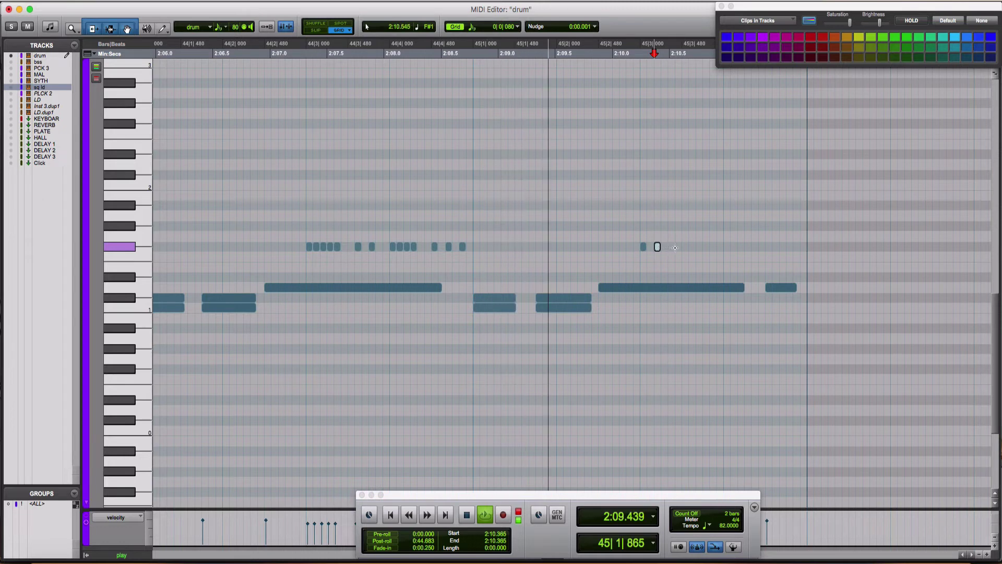
pyautogui.click(671, 245)
pyautogui.click(671, 246)
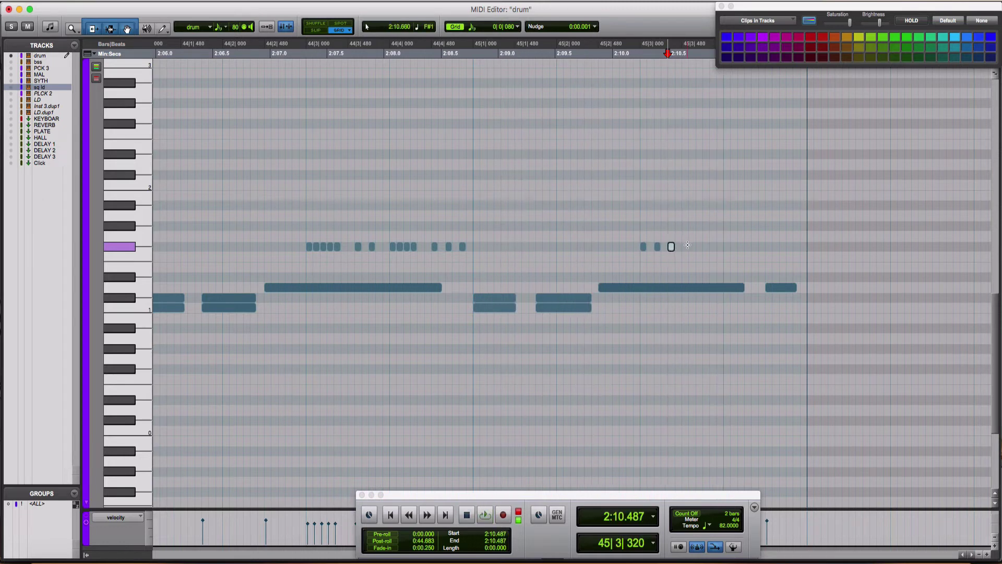
pyautogui.click(686, 246)
pyautogui.click(700, 246)
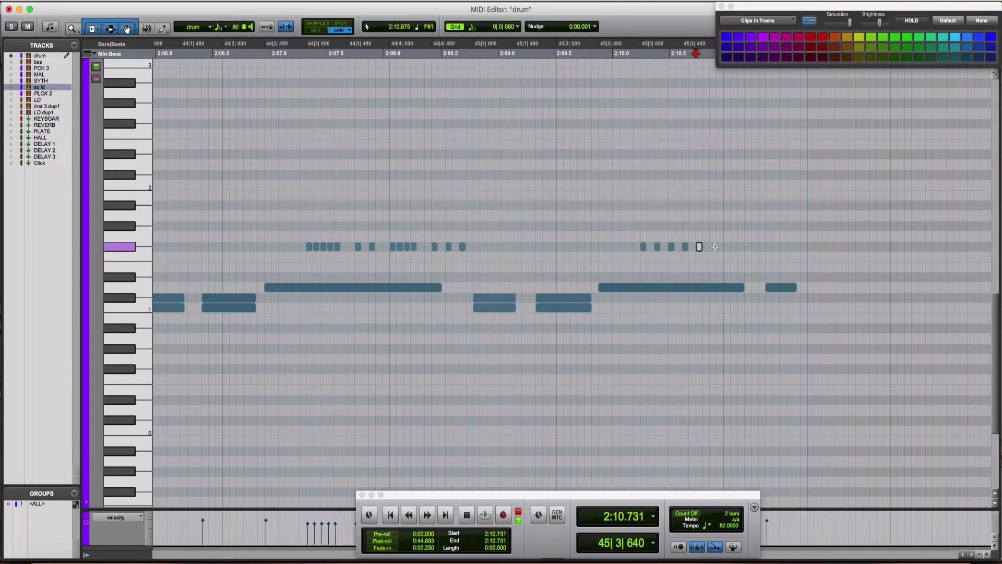
pyautogui.click(713, 246)
# Audition bar 45 and continue the F#1 roll with six notes at 160-tick intervals from 45|4|000 to 45|4|800
pyautogui.click(579, 232)
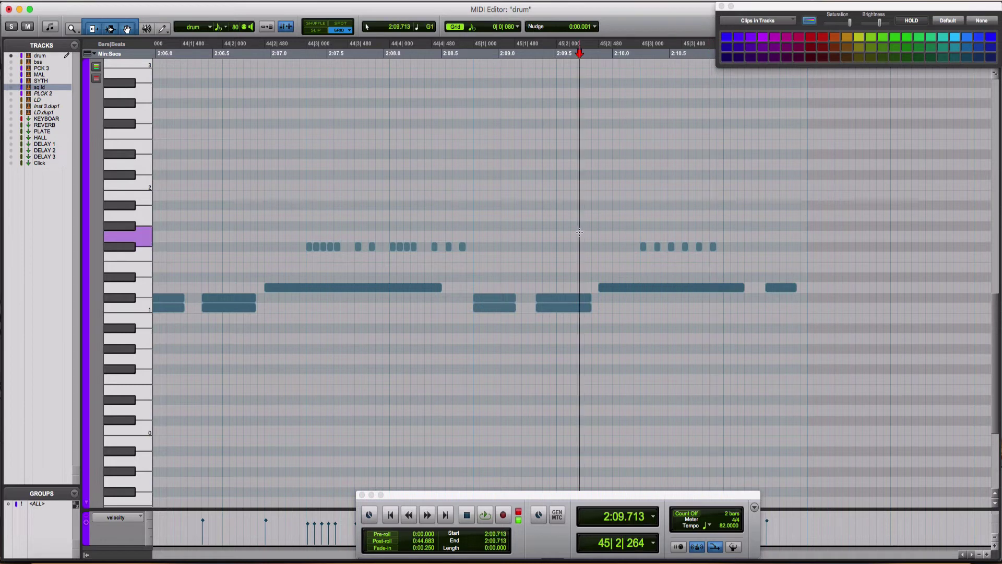
pyautogui.click(729, 248)
pyautogui.press('space')
pyautogui.click(725, 244)
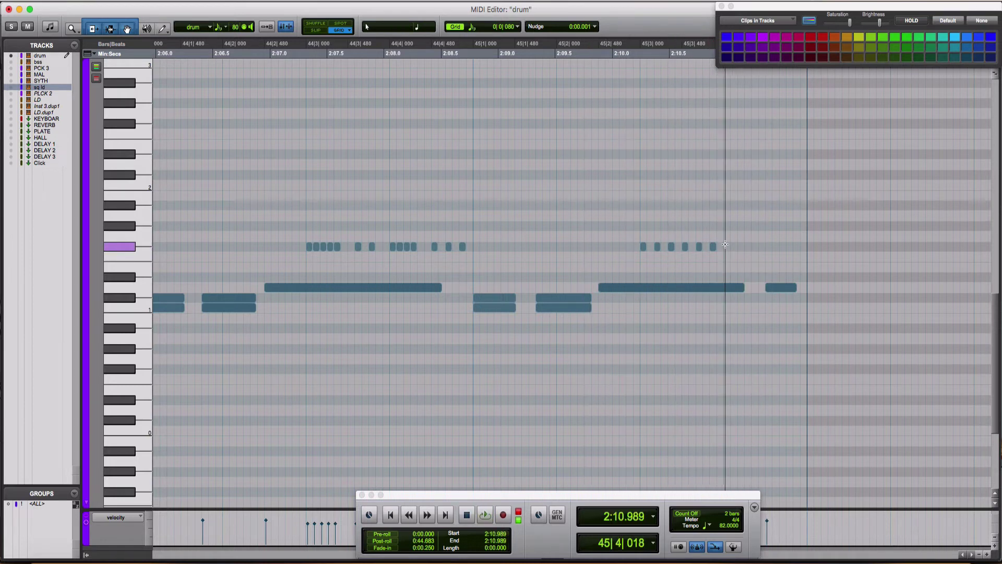
pyautogui.click(742, 245)
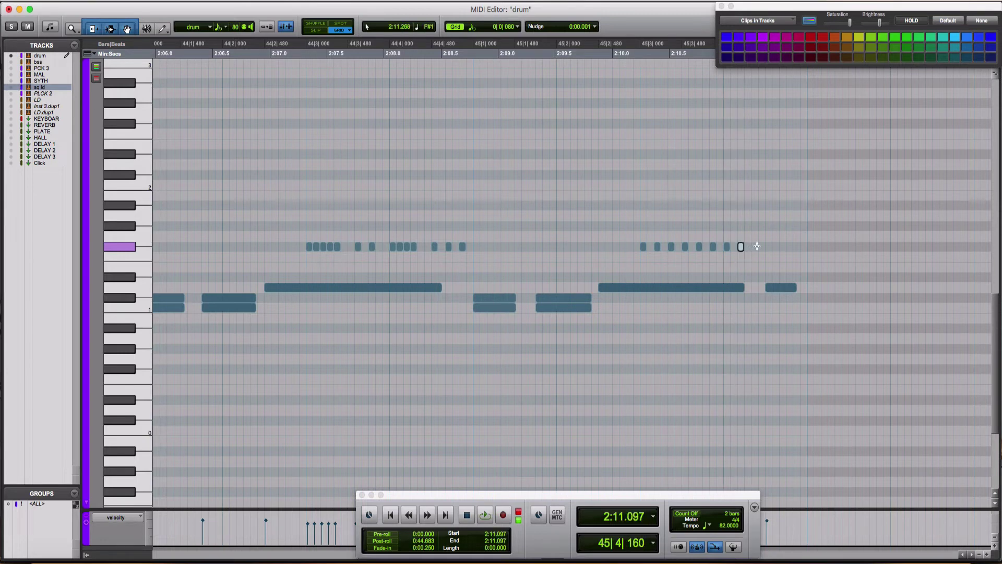
pyautogui.click(756, 246)
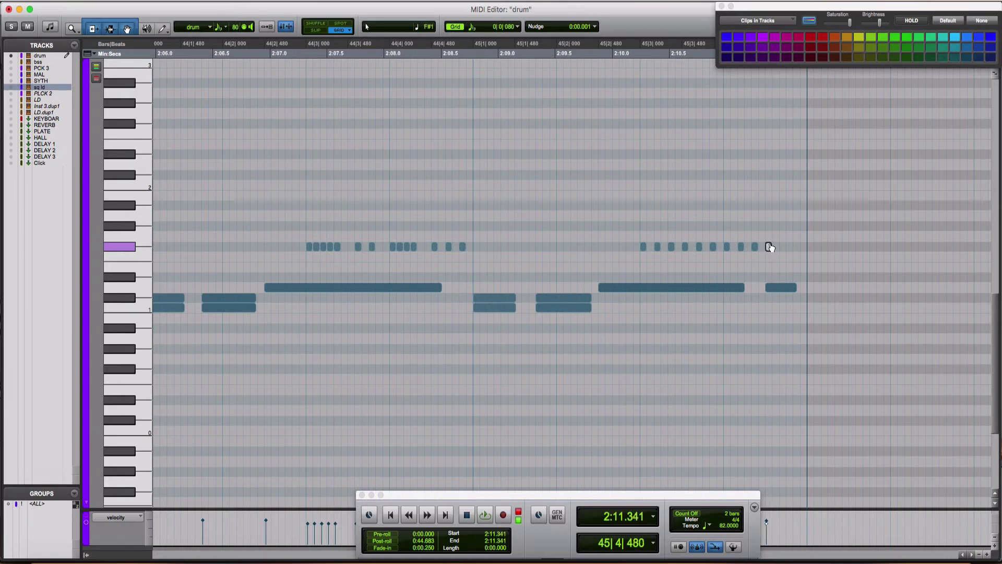
pyautogui.click(783, 245)
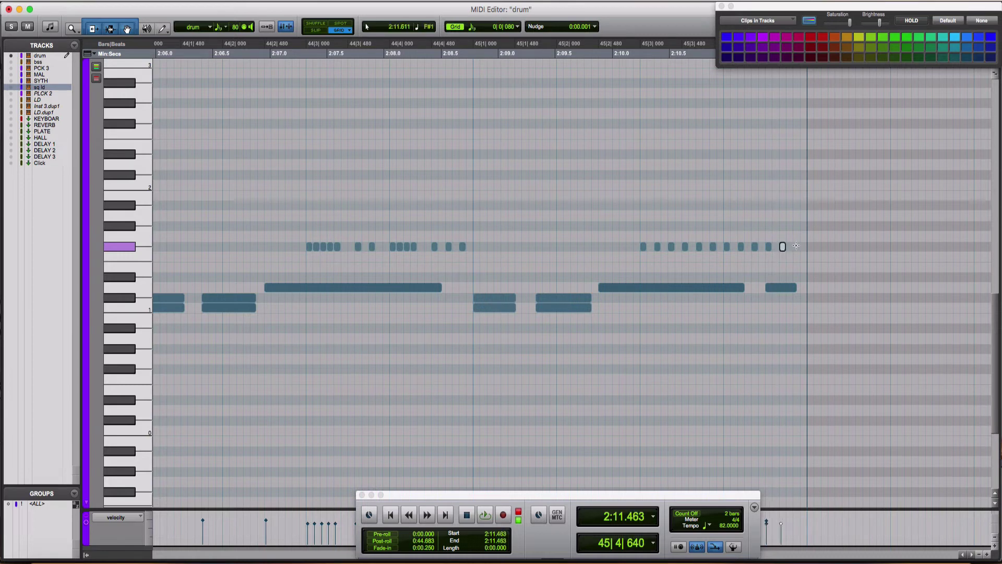
pyautogui.click(796, 246)
# Audition the full F#1 roll in bar 45 from 2:09.214 and return to the arrangement
pyautogui.click(523, 228)
pyautogui.press('space')
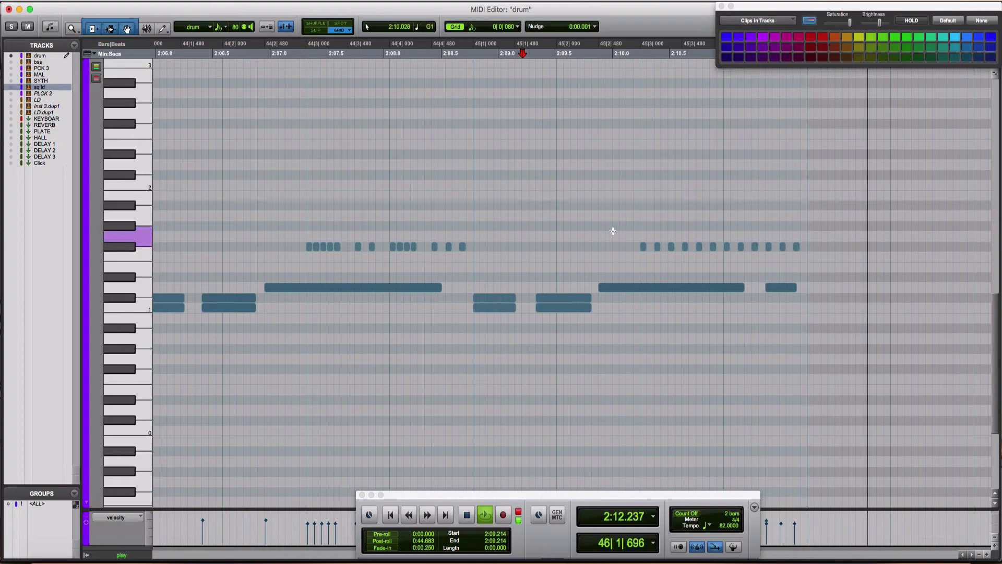
pyautogui.press('space')
pyautogui.press('space')
pyautogui.press('super+w')
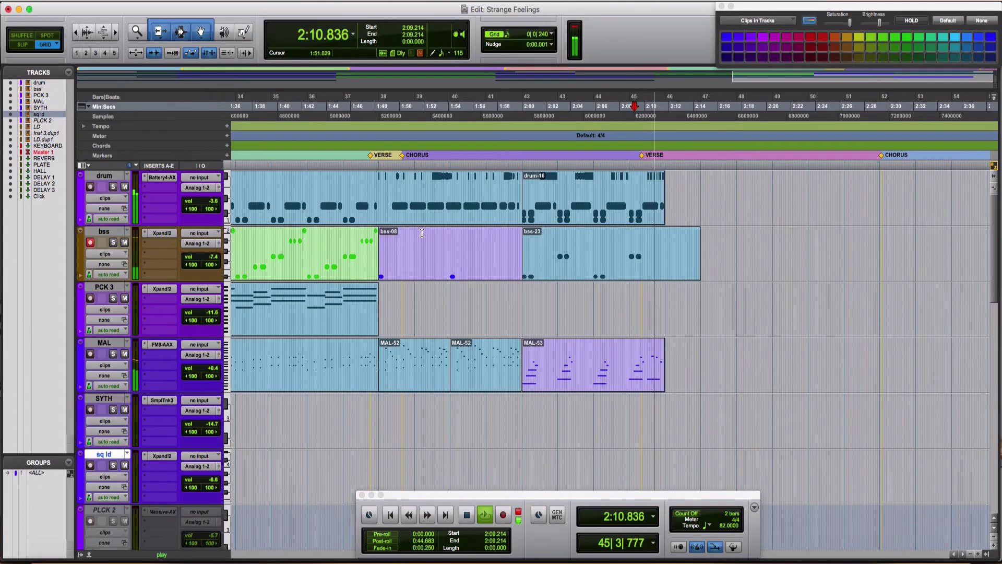
pyautogui.press('space')
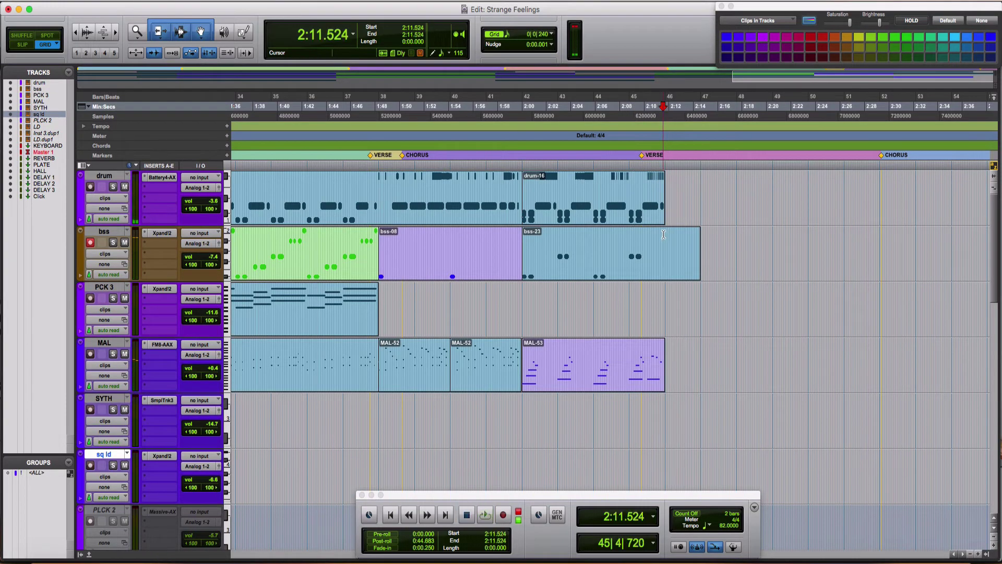
# Select the clips on all tracks from 14|1|000 to bar 46 and duplicate them directly after the selection
pyautogui.moveTo(664, 236); pyautogui.dragTo(568, 334)
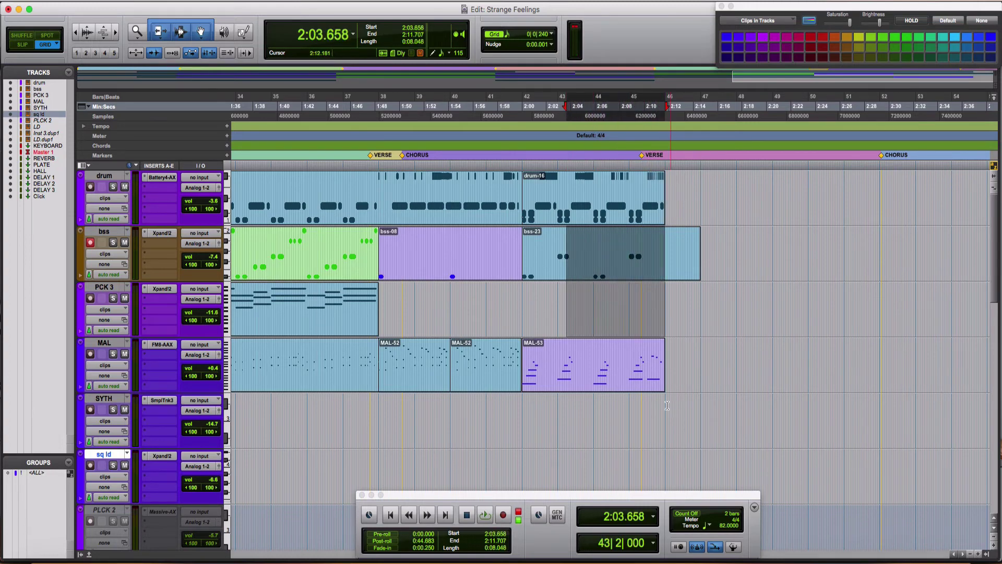
pyautogui.scroll(-2, 667, 406)
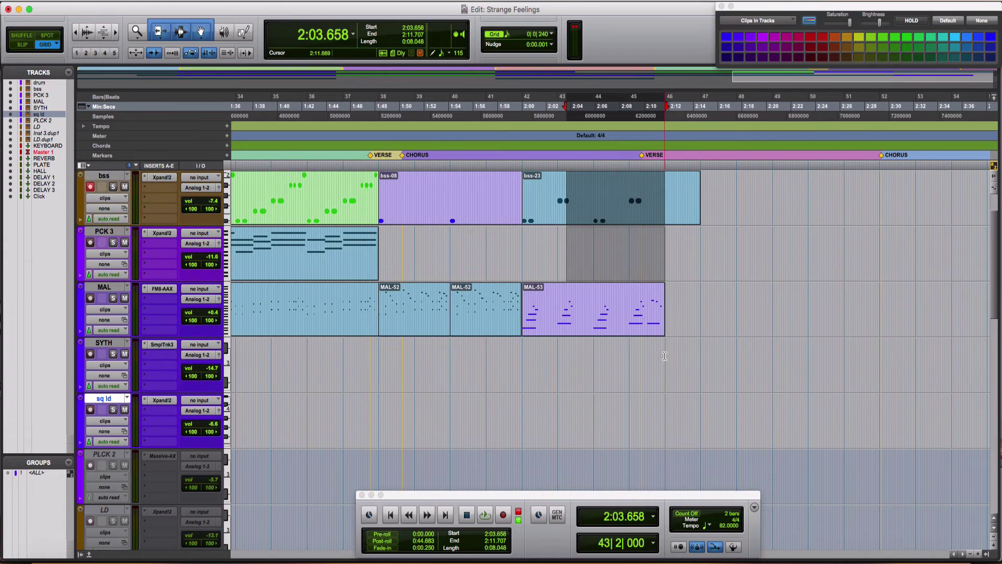
pyautogui.moveTo(665, 357); pyautogui.dragTo(697, 155)
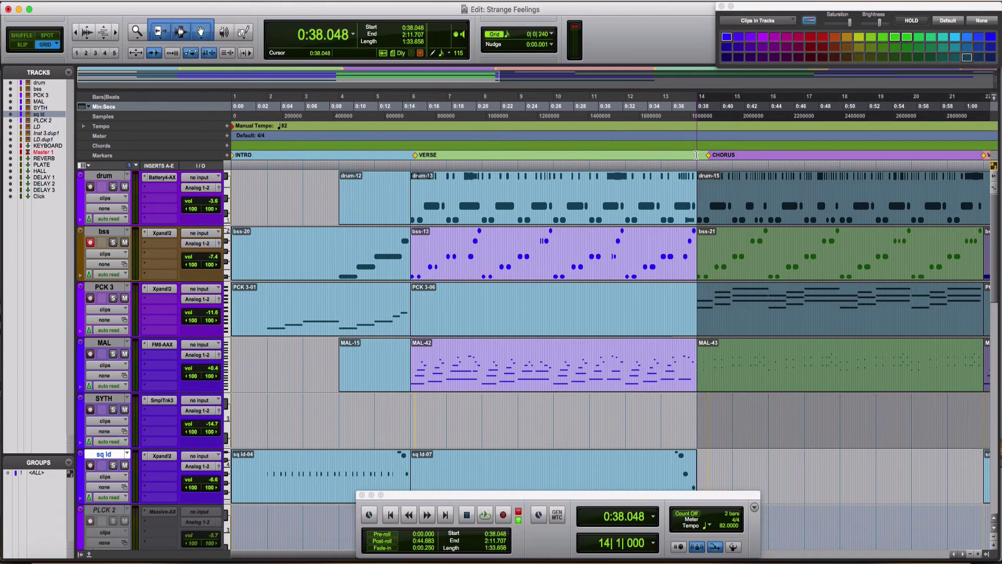
pyautogui.press('super+d')
# Audition the start of the duplicated section, then the transition into it from 2:08.597
pyautogui.press('space')
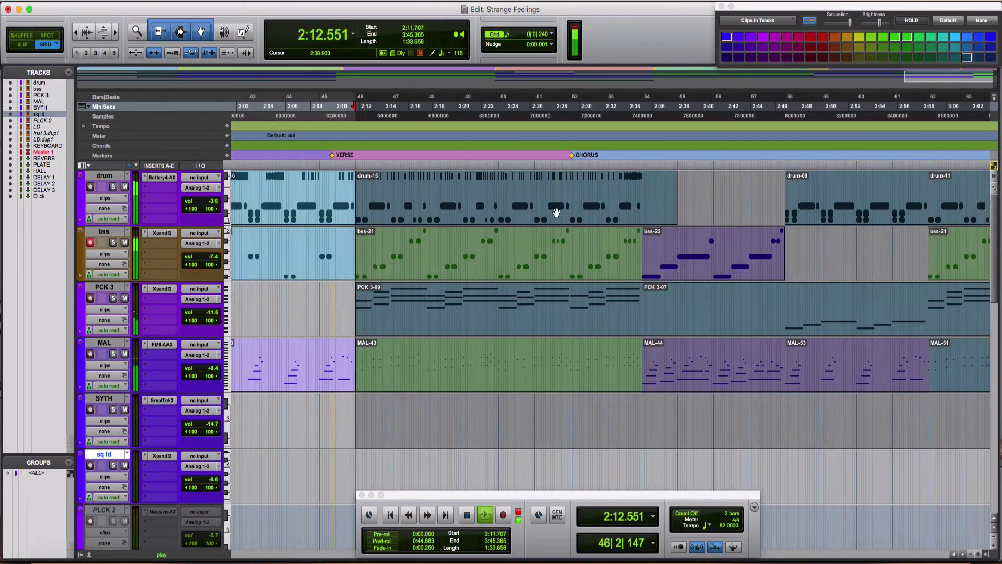
pyautogui.press('space')
pyautogui.click(442, 190)
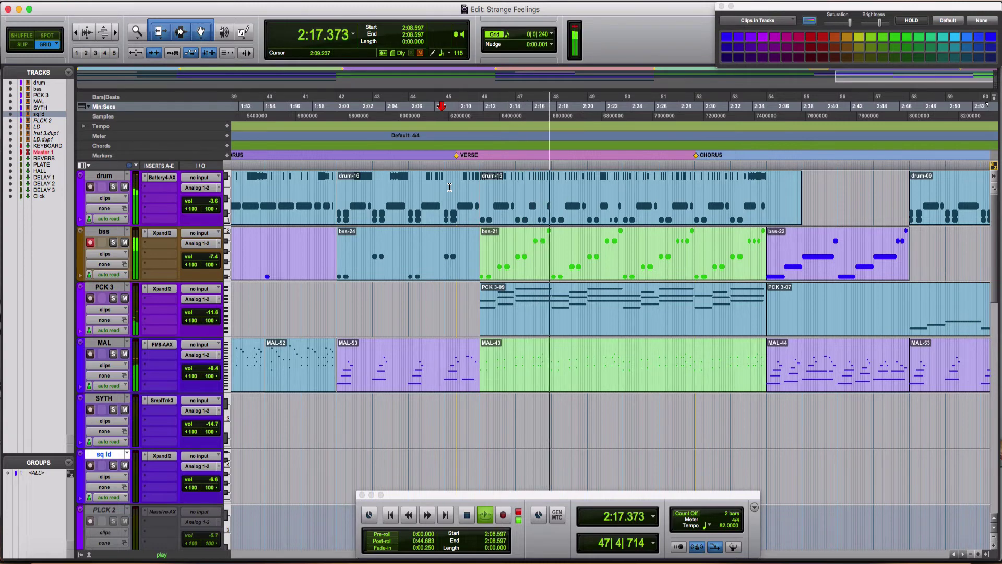
pyautogui.press('r')
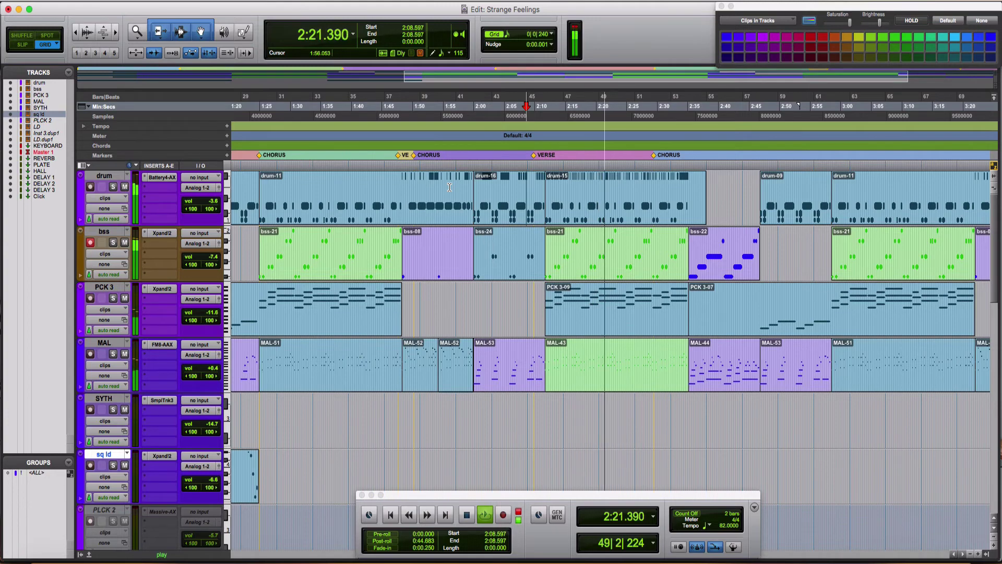
# Open the drum-15 clip after bar 46 in the MIDI editor, select every F#1 hi-hat note on the drum track and raise their velocities
pyautogui.doubleClick(619, 218)
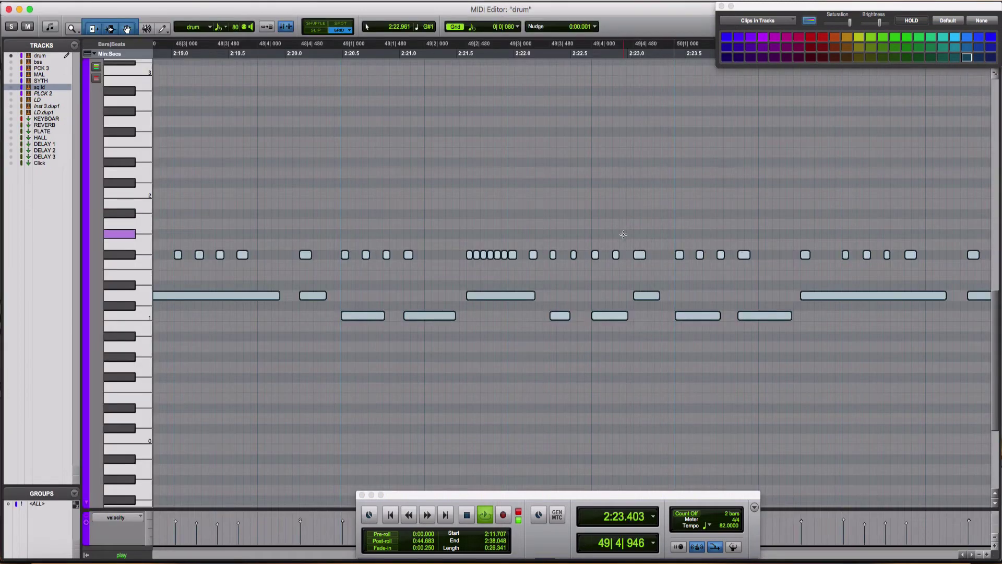
pyautogui.press('r')
pyautogui.press('r')
pyautogui.press('r')
pyautogui.moveTo(786, 254); pyautogui.dragTo(757, 253)
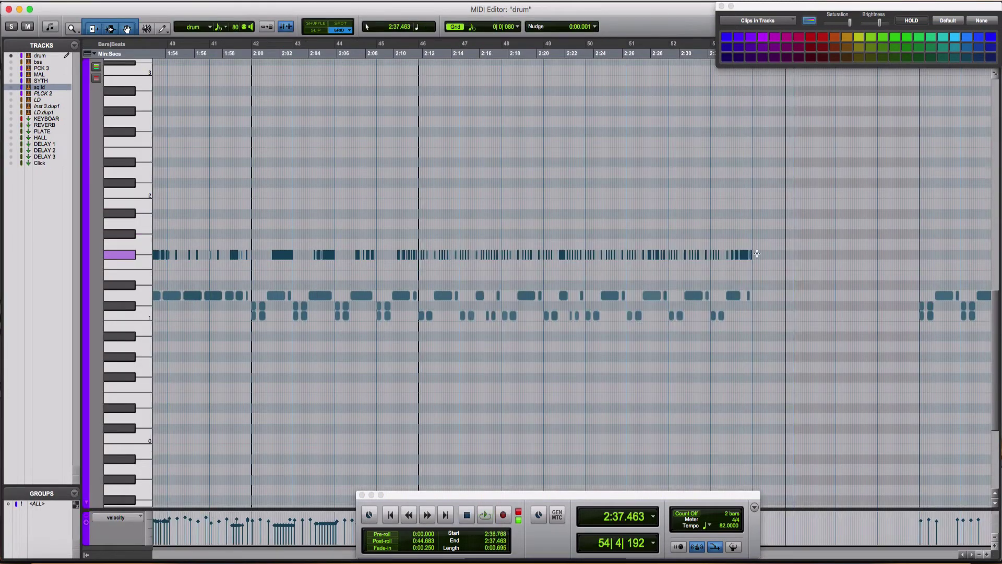
pyautogui.moveTo(459, 252); pyautogui.dragTo(404, 252)
pyautogui.click(398, 251)
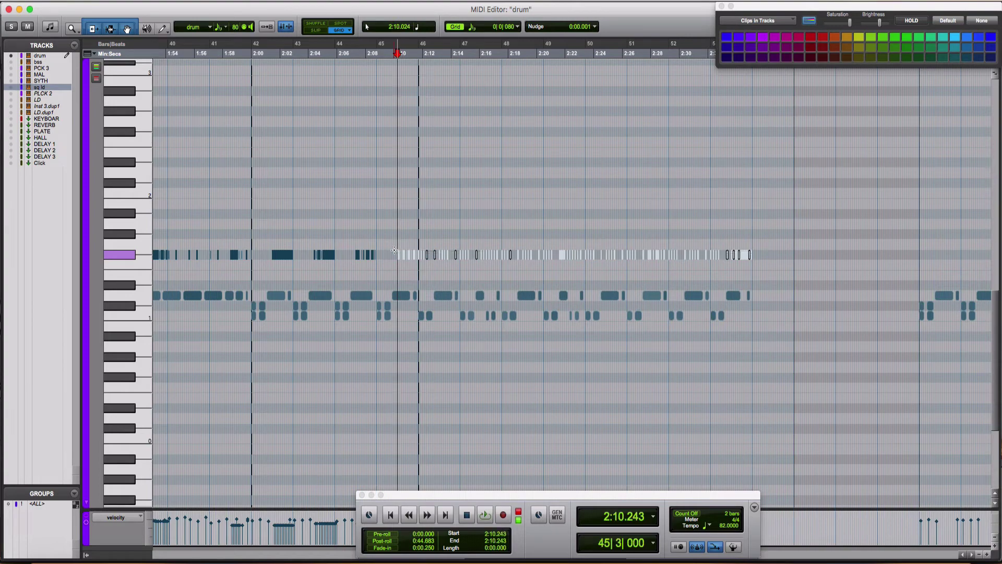
pyautogui.press('r')
pyautogui.press('r')
pyautogui.press('r')
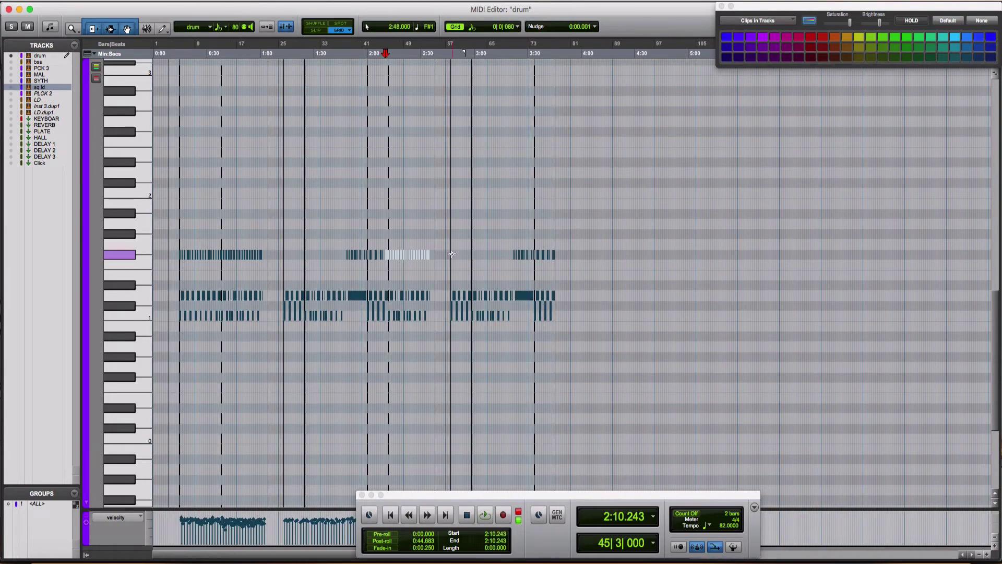
pyautogui.moveTo(587, 251); pyautogui.dragTo(98, 264)
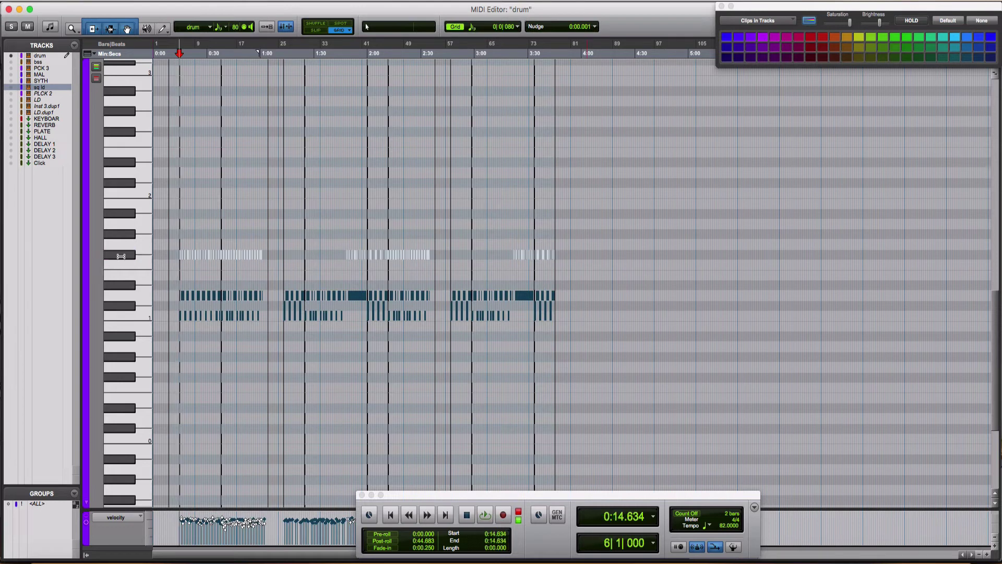
pyautogui.moveTo(244, 527); pyautogui.dragTo(246, 513)
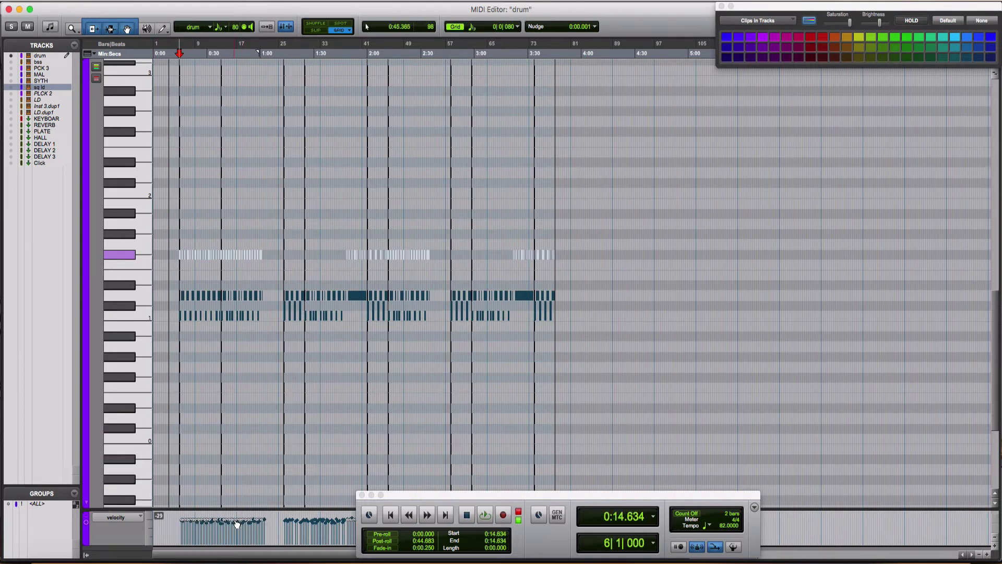
# Audition the adjusted hi-hats from 6|1|000 and again from 0:36.878
pyautogui.press('space')
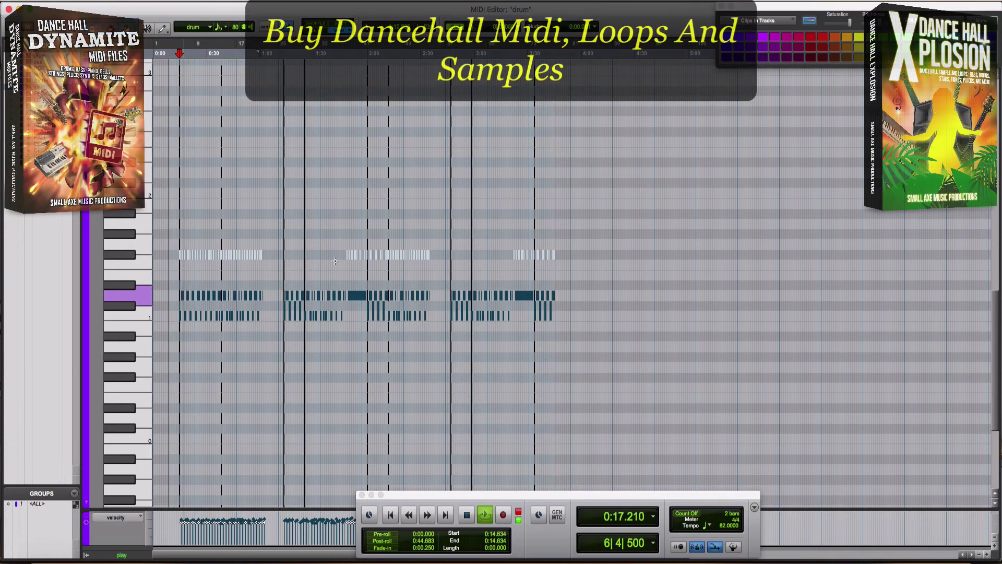
pyautogui.click(386, 240)
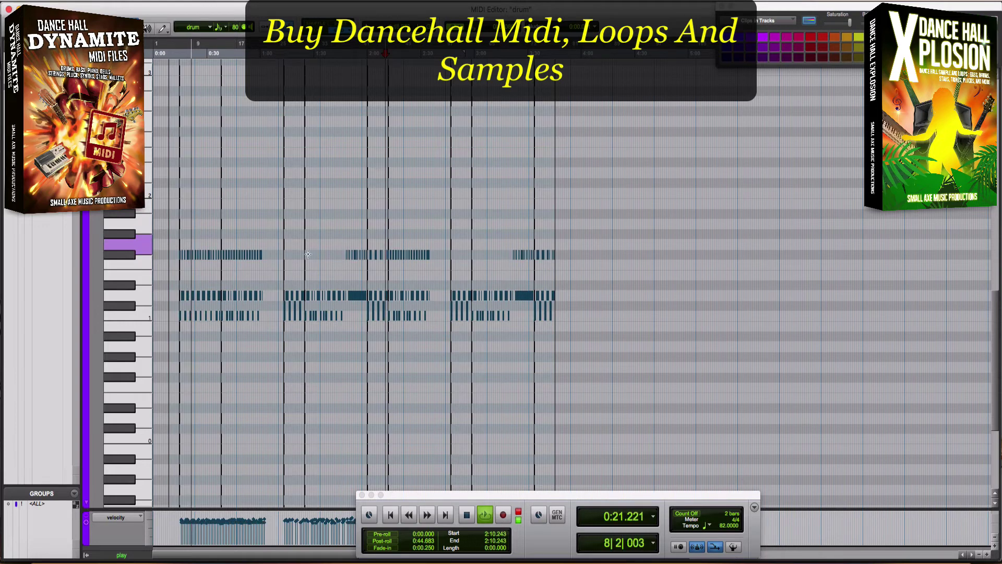
pyautogui.click(220, 235)
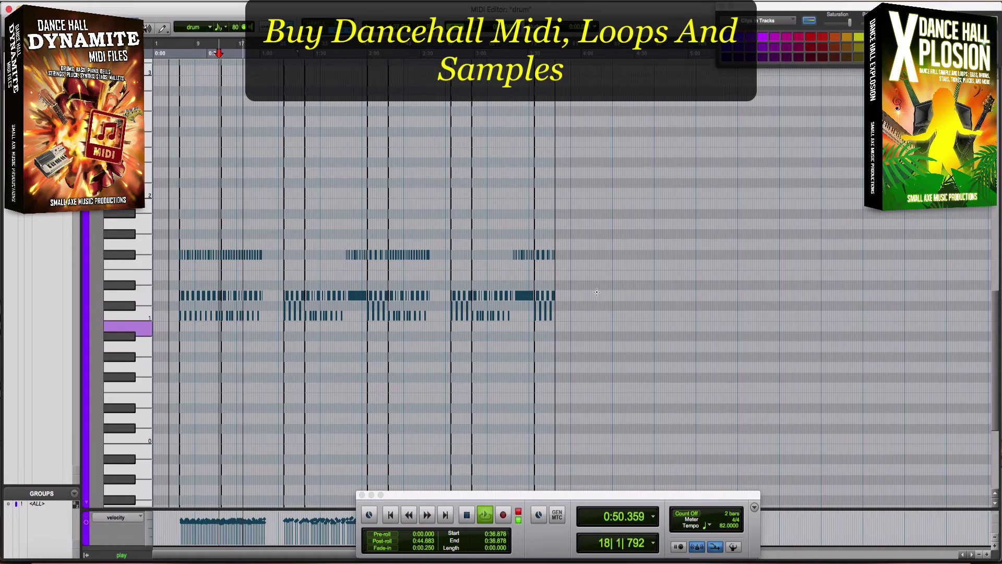
# Select all F#1 hi-hat notes again, lower their velocities slightly and audition the result from 0:58.829
pyautogui.click(123, 255)
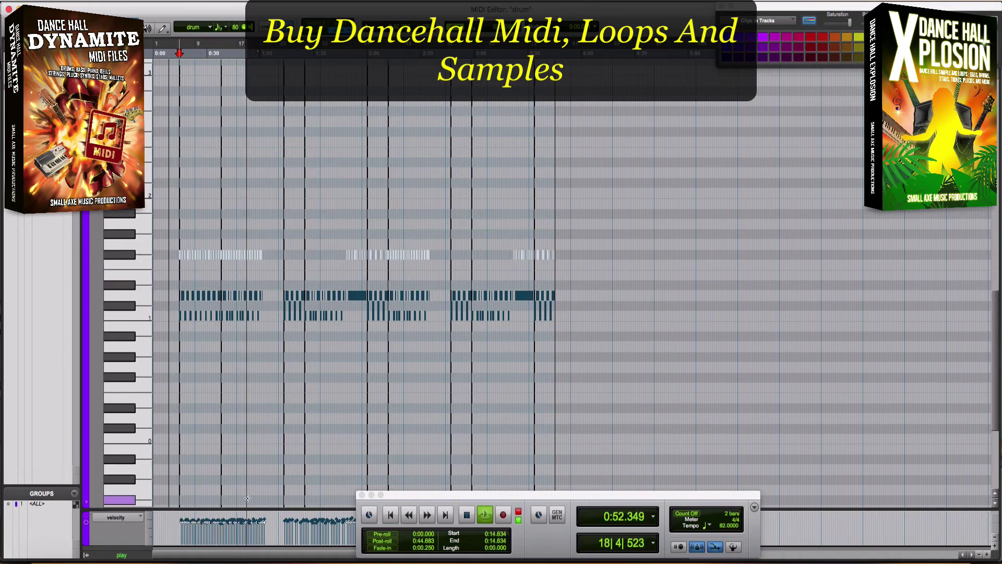
pyautogui.moveTo(264, 524); pyautogui.dragTo(265, 530)
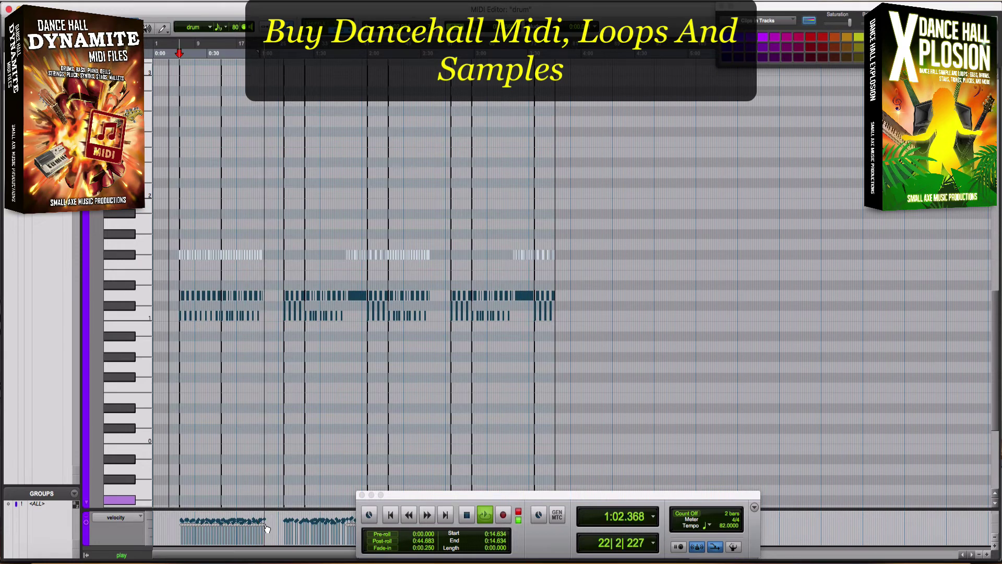
pyautogui.click(258, 273)
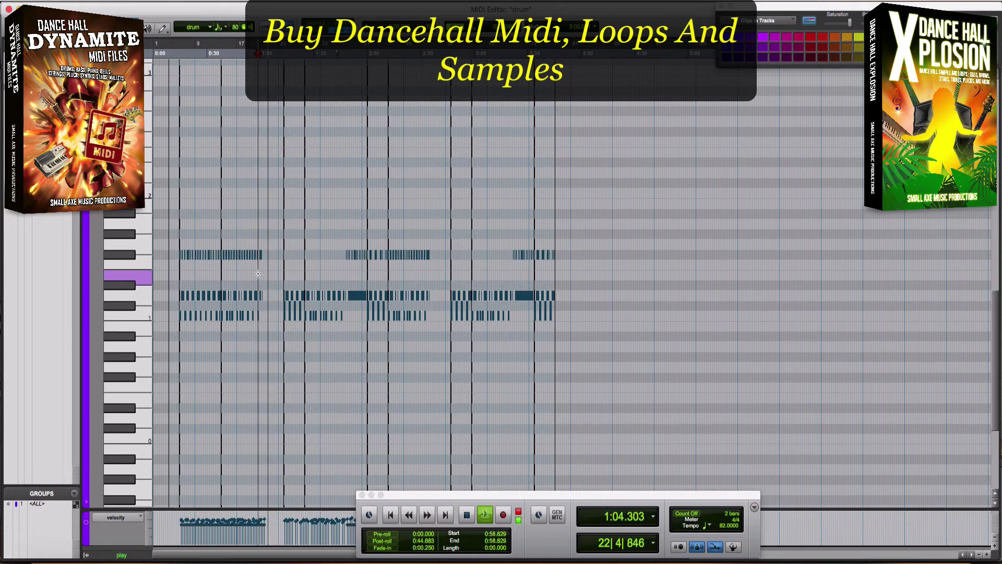
pyautogui.press('space')
pyautogui.press('space')
pyautogui.press('t')
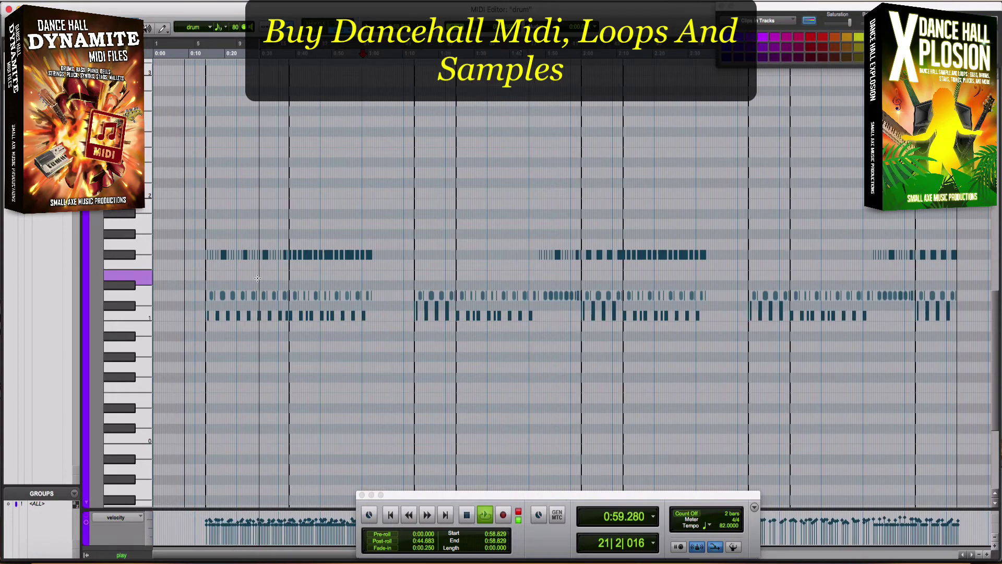
# Return to the arrangement and audition the transition into the second verse from 0:59.817
pyautogui.click(9, 9)
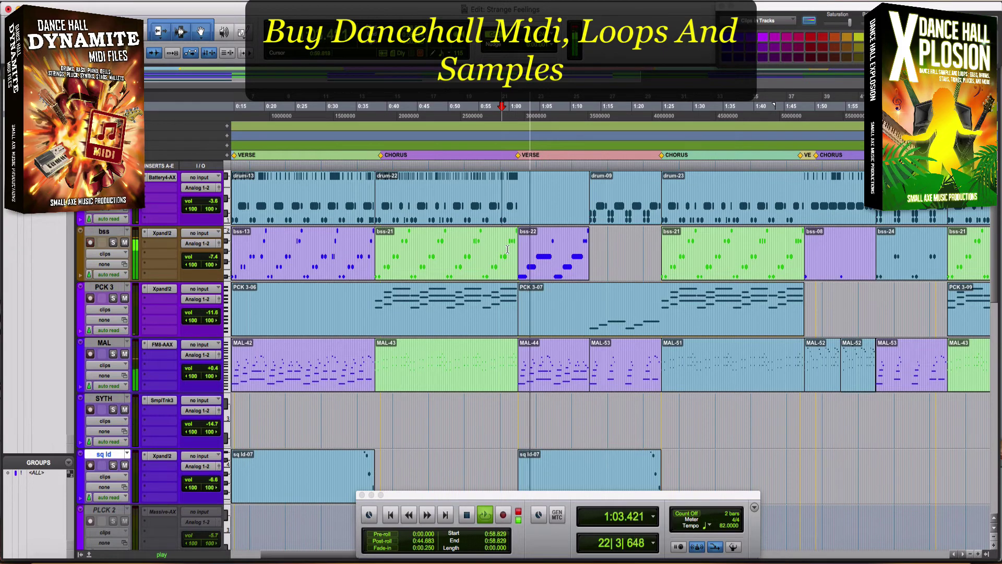
pyautogui.click(509, 256)
pyautogui.press('space')
pyautogui.press('super+bracketright')
pyautogui.press('super+bracketright')
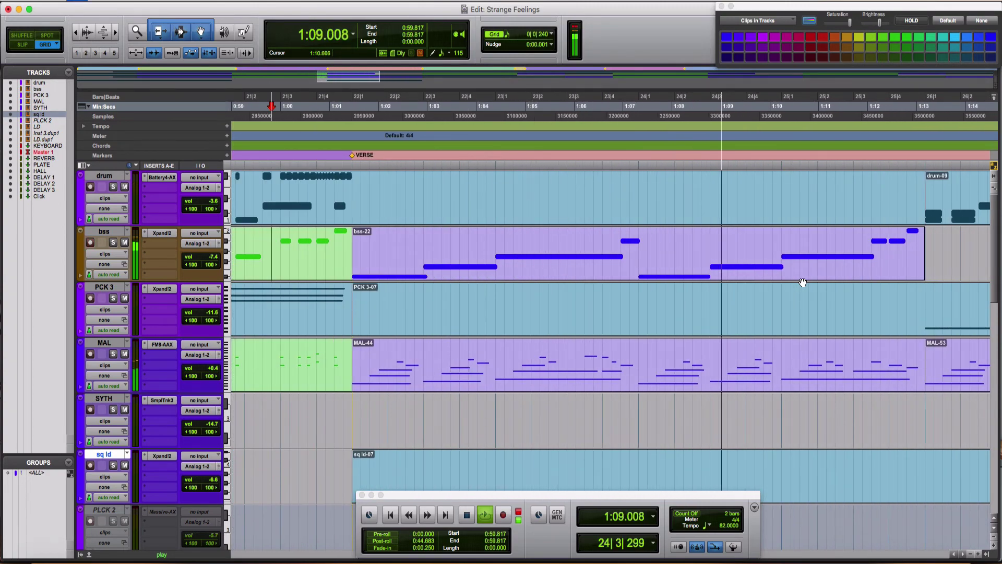
# Toggle record arming on the SYTH track on and off
pyautogui.press('r')
pyautogui.press('r')
pyautogui.hscroll(-2, 299, 421)
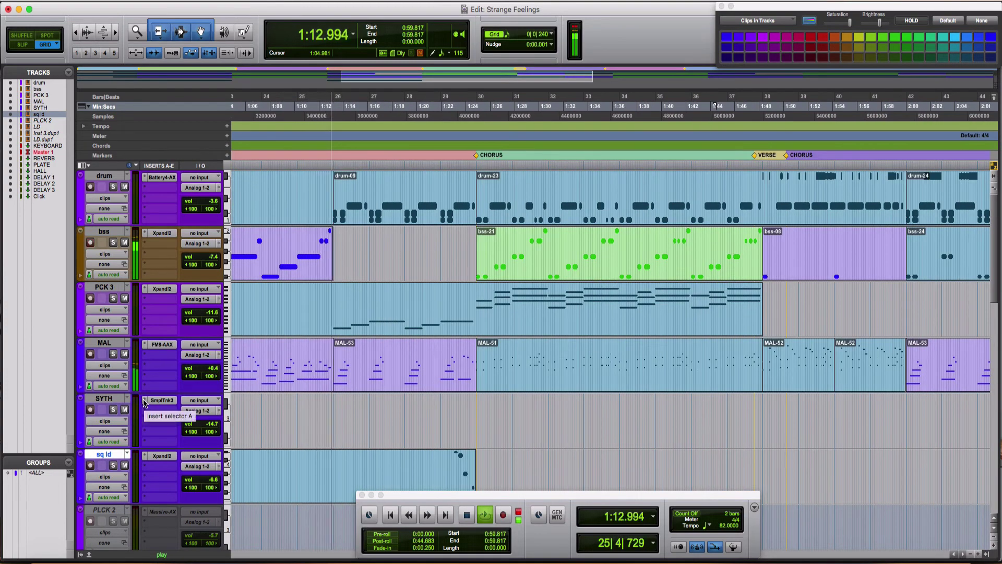
pyautogui.click(90, 409)
pyautogui.click(90, 410)
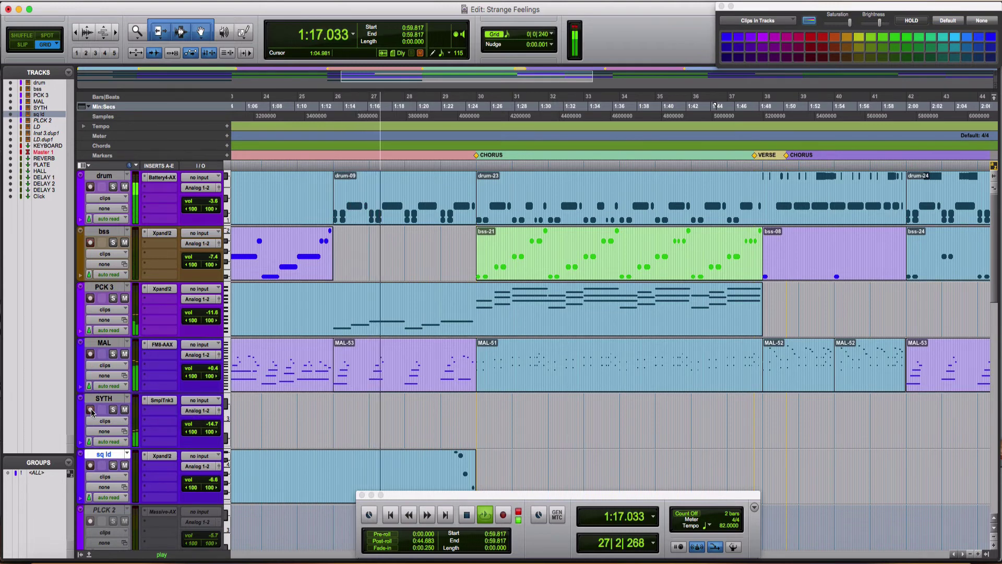
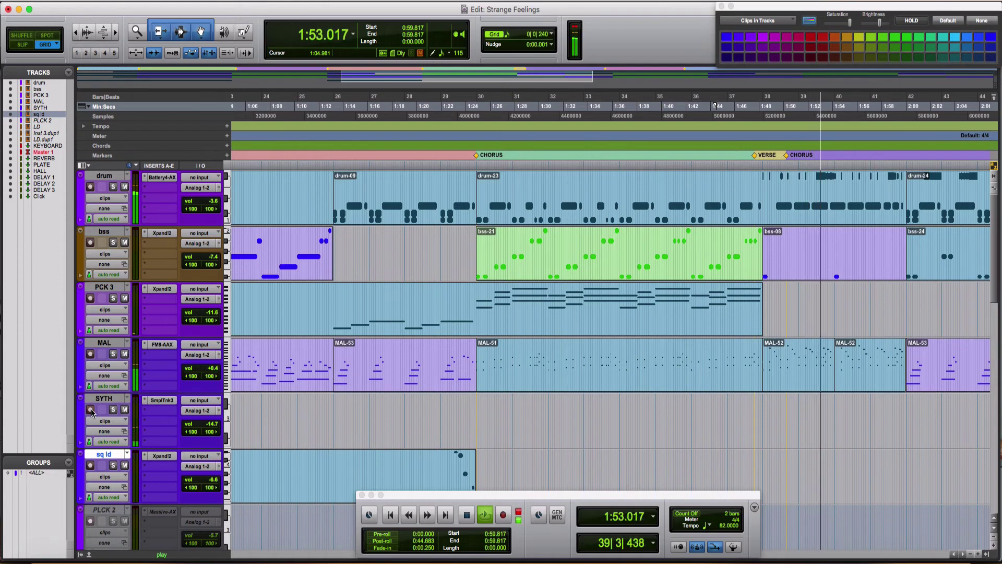
# Arm the SYTH track for recording and audition the arrangement from 0:59.817
pyautogui.click(90, 410)
pyautogui.press('space')
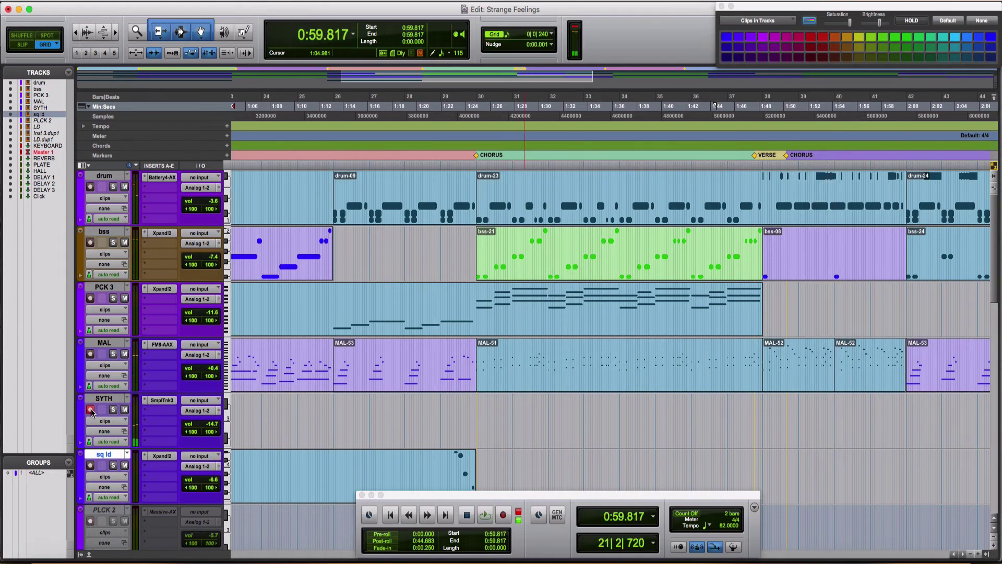
pyautogui.press('space')
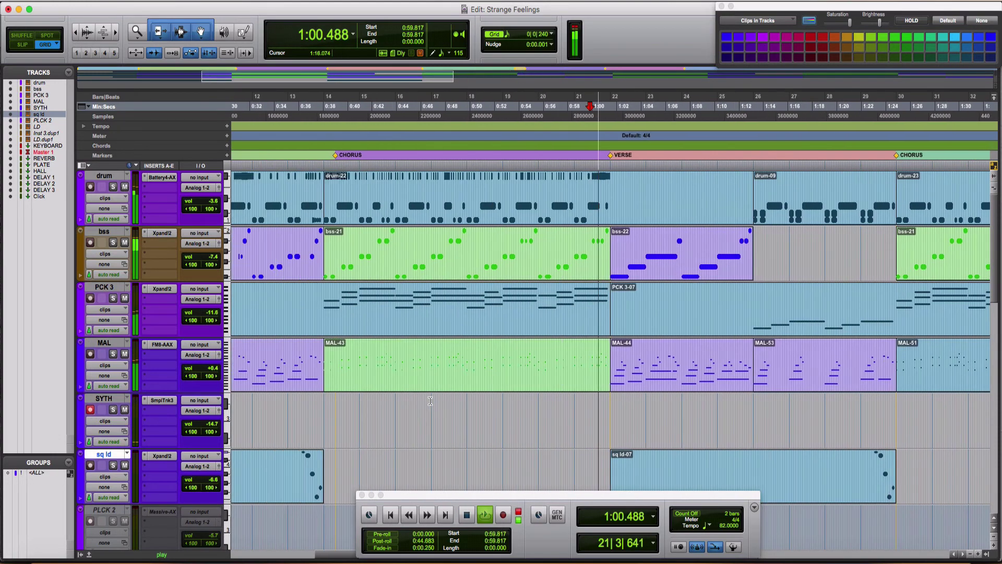
pyautogui.press('space')
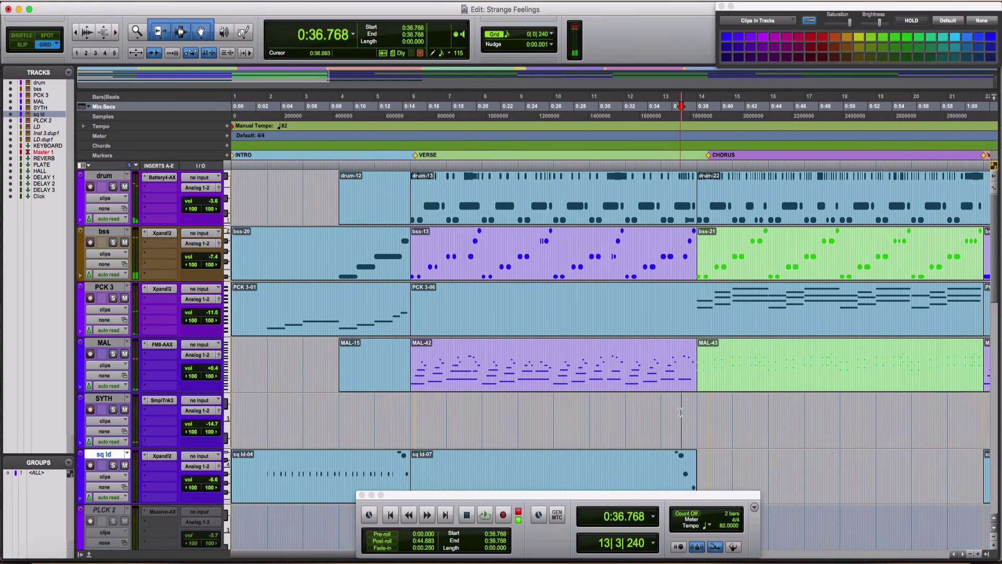
# Record a MIDI part on the SYTH track from 0:36.768 through the first chorus, restarting after a short first take
pyautogui.press('super+space')
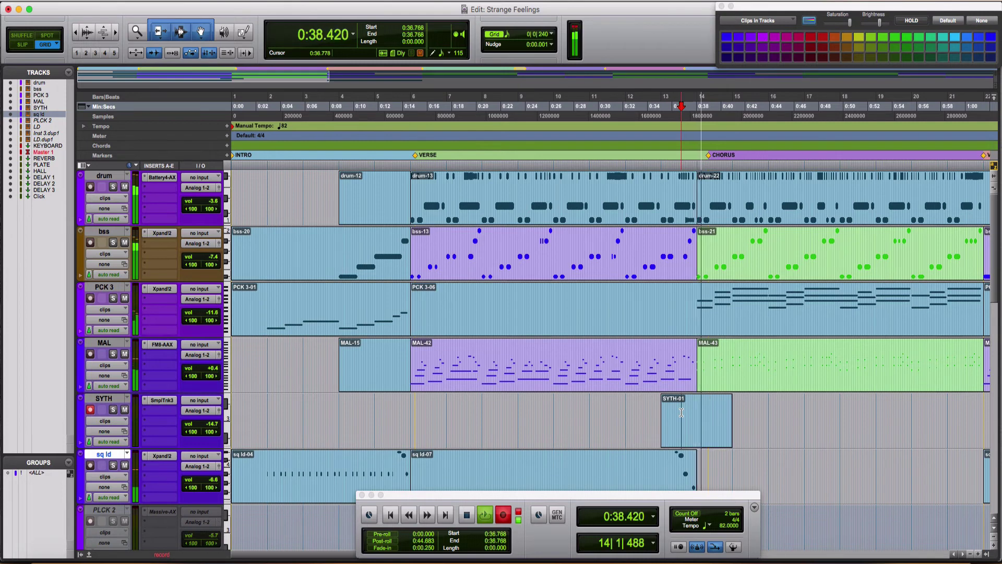
pyautogui.press('space')
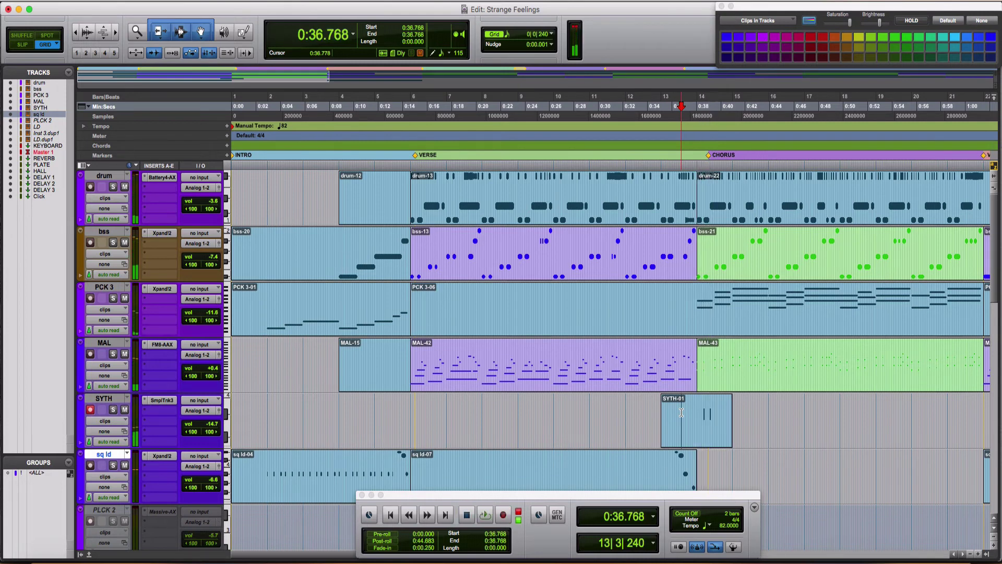
pyautogui.press('super+space')
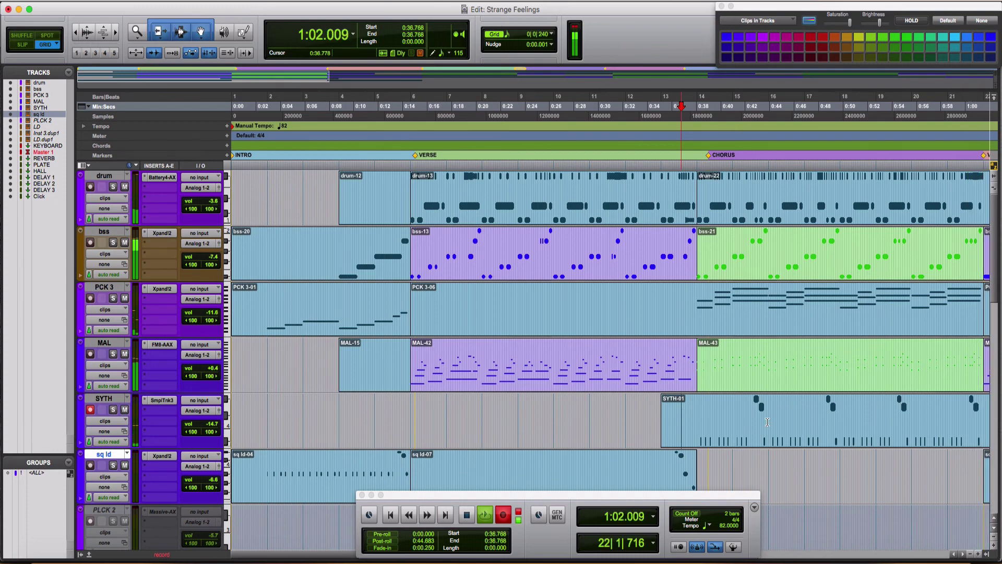
pyautogui.press('space')
pyautogui.press('space')
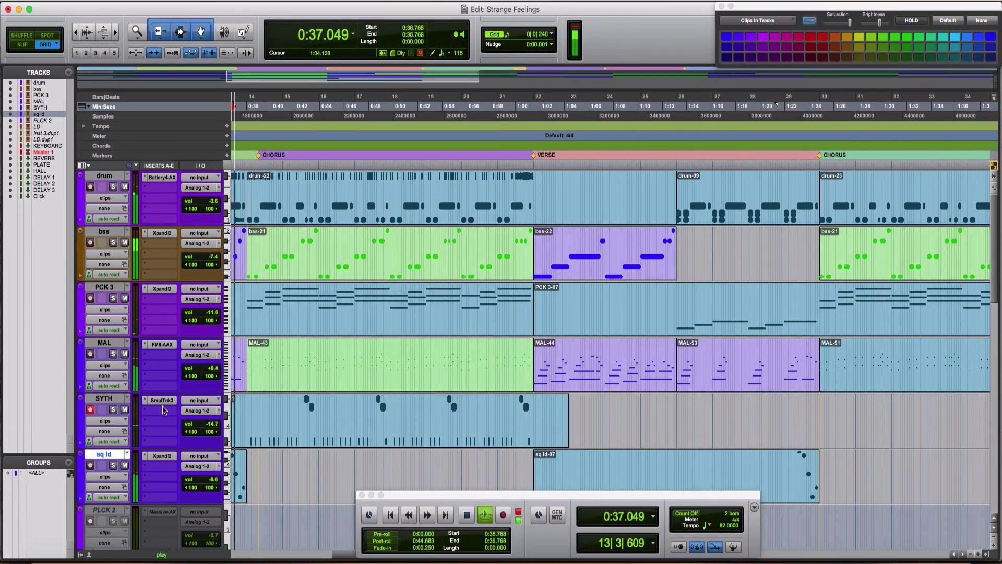
# Play back the new SYTH recording from 0:36.768 and quantize the whole clip
pyautogui.click(302, 438)
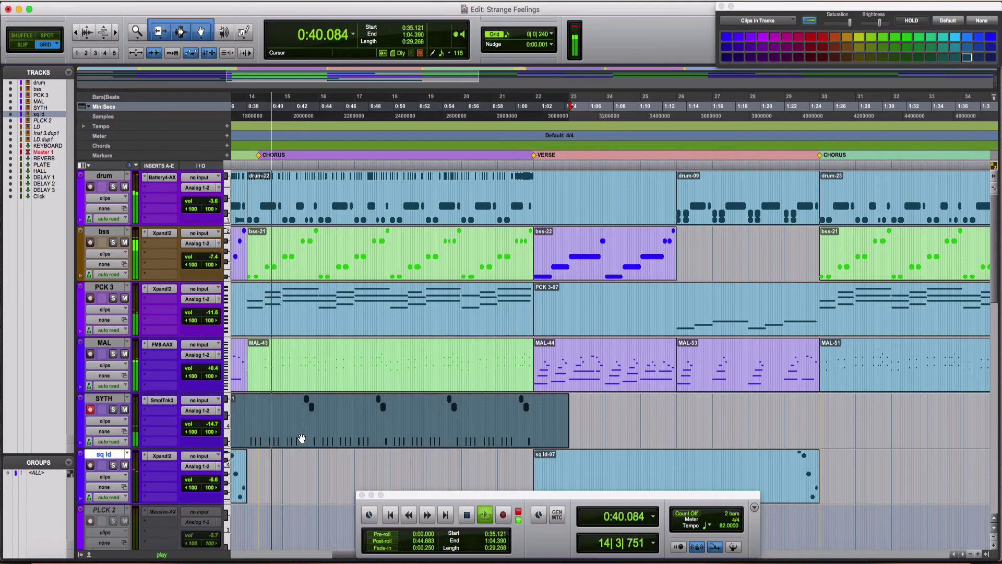
pyautogui.hotkey('alt', '0')
pyautogui.press('Return')
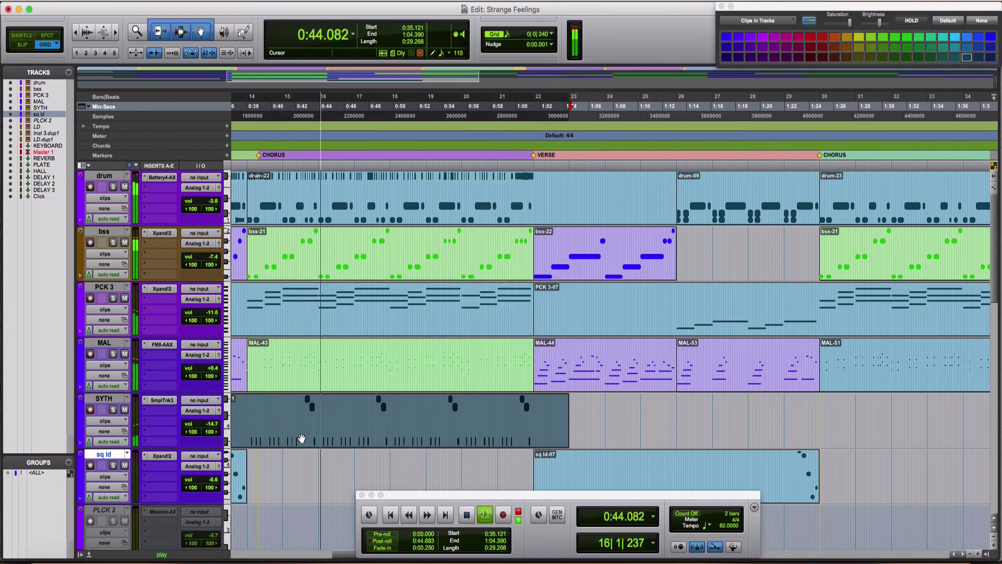
# Open SampleTank 3 on the SYTH track and inspect the effects loaded for the Na Ella instrument
pyautogui.click(161, 401)
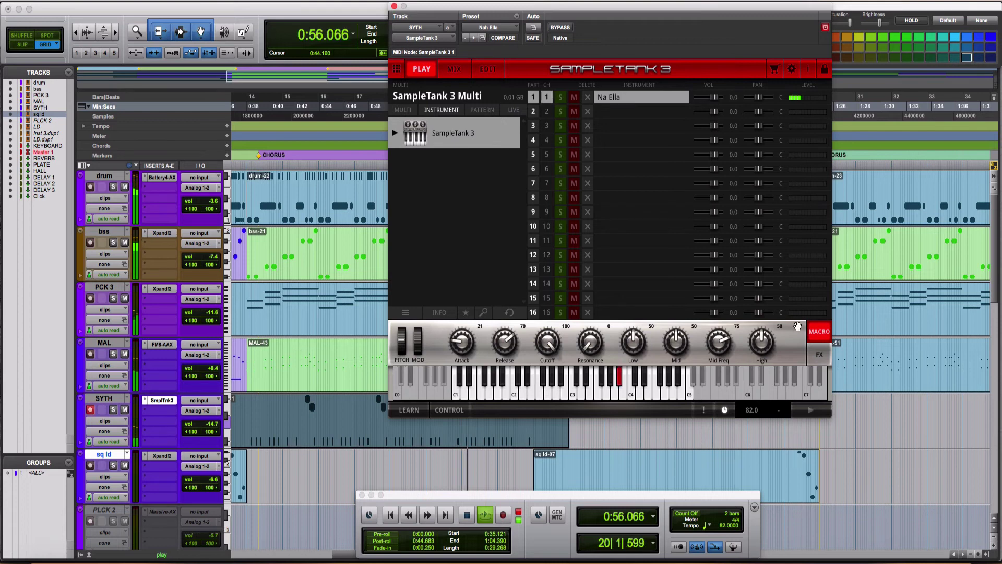
pyautogui.click(820, 356)
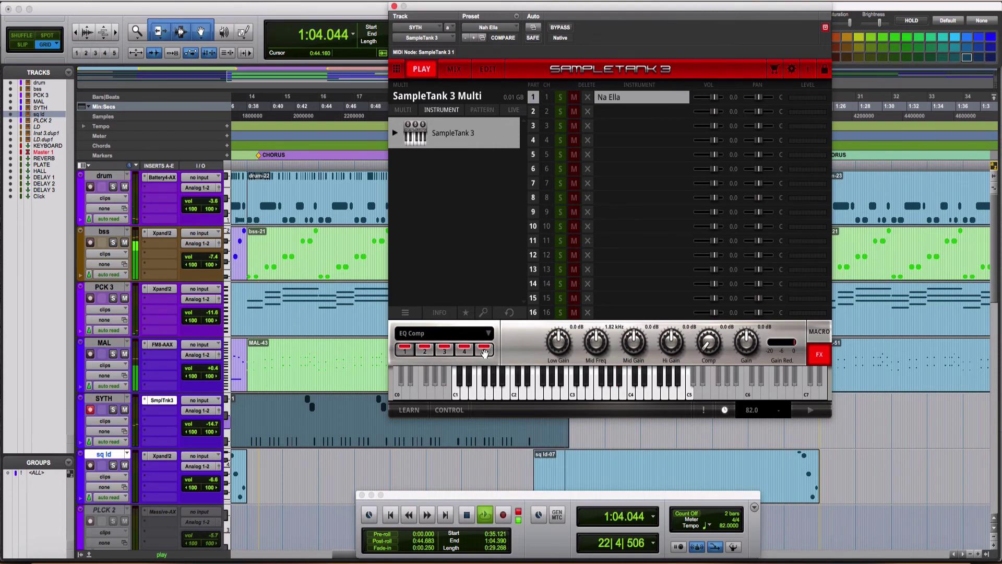
pyautogui.press('space')
pyautogui.click(484, 349)
pyautogui.click(464, 349)
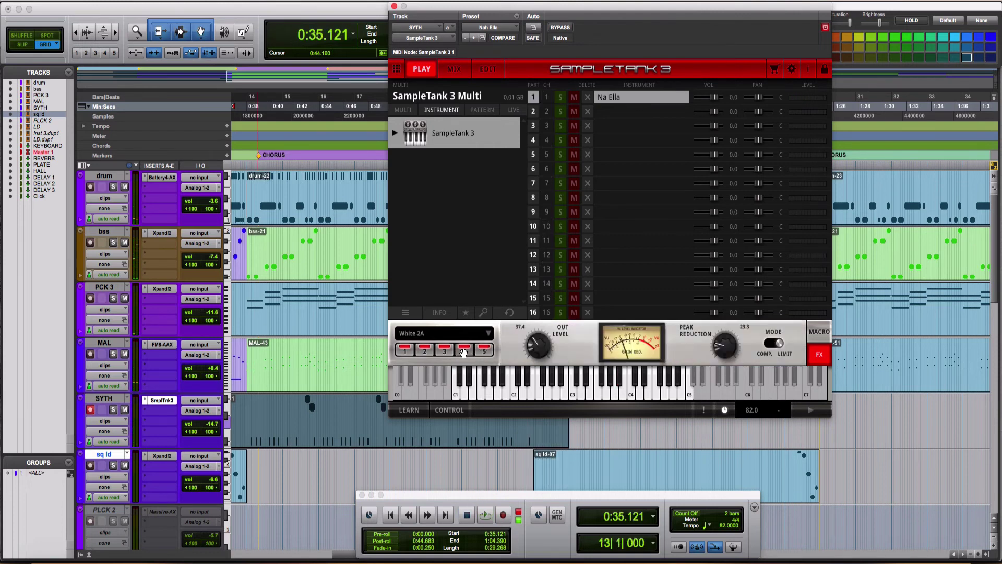
# Replace the Reverb in Na Ella's fifth effect slot with the Uni-V modulation effect
pyautogui.click(485, 350)
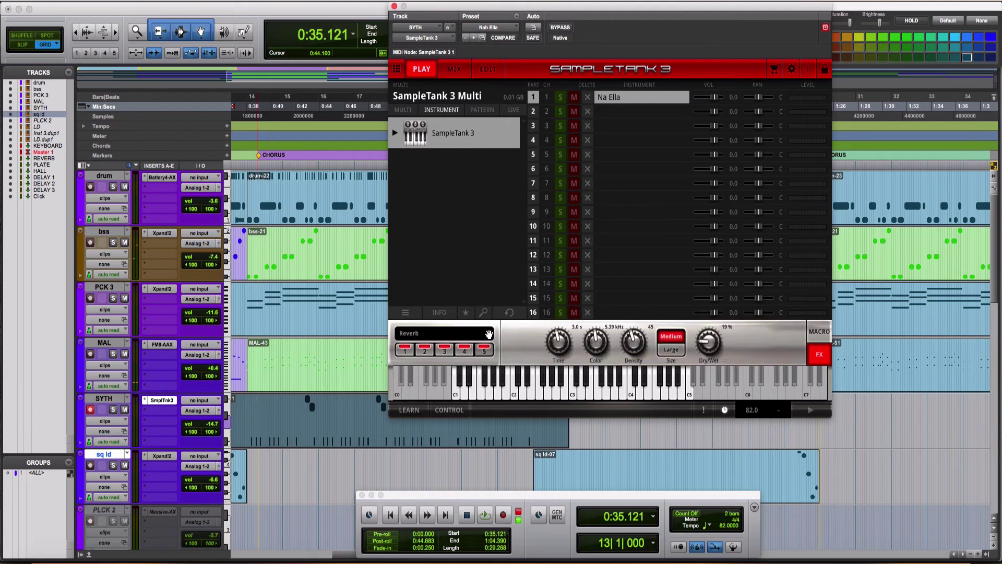
pyautogui.click(488, 334)
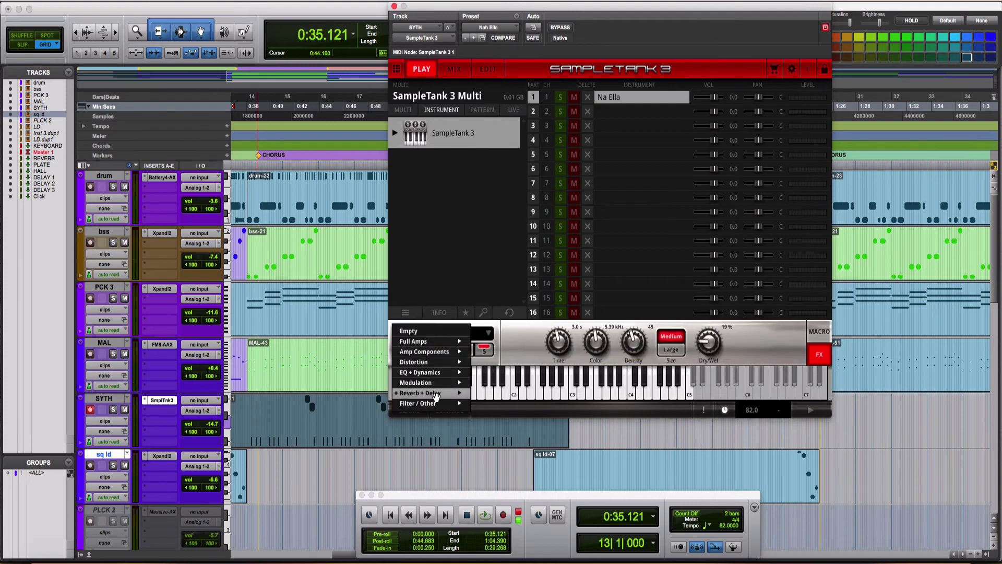
pyautogui.moveTo(436, 397)
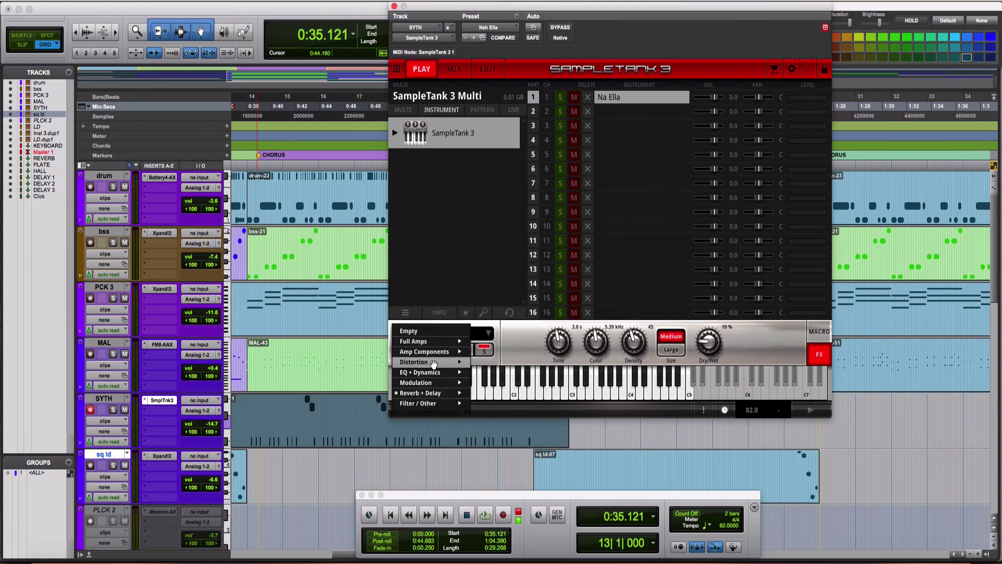
pyautogui.moveTo(434, 373)
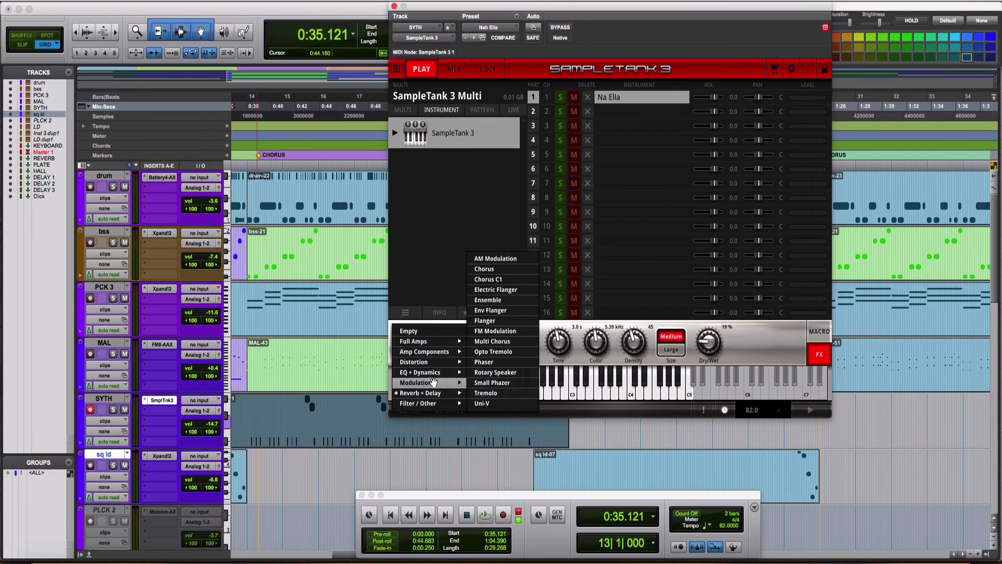
pyautogui.click(495, 404)
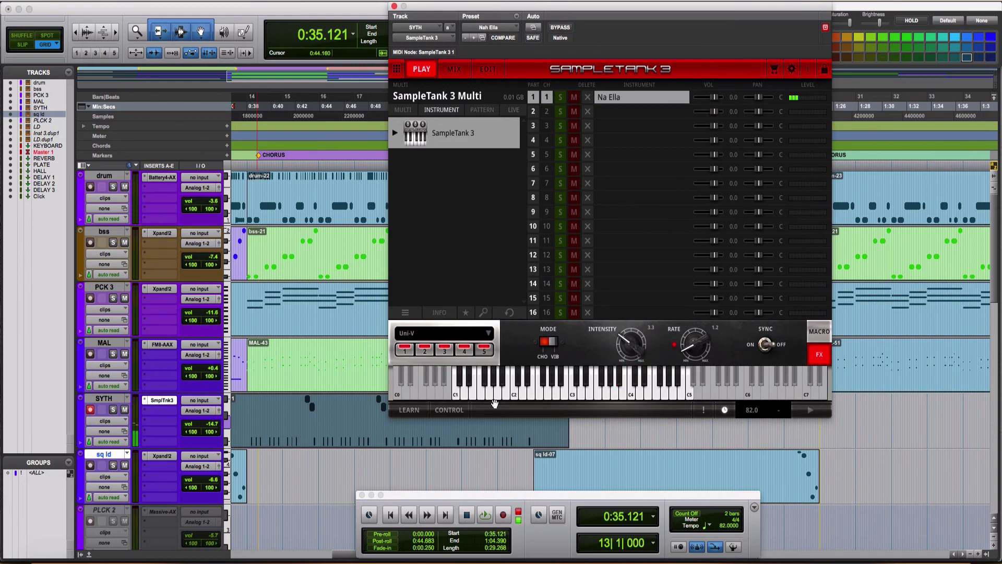
# Audition the Uni-V effect from 0:38.231 and adjust its intensity to about the midpoint
pyautogui.press('space')
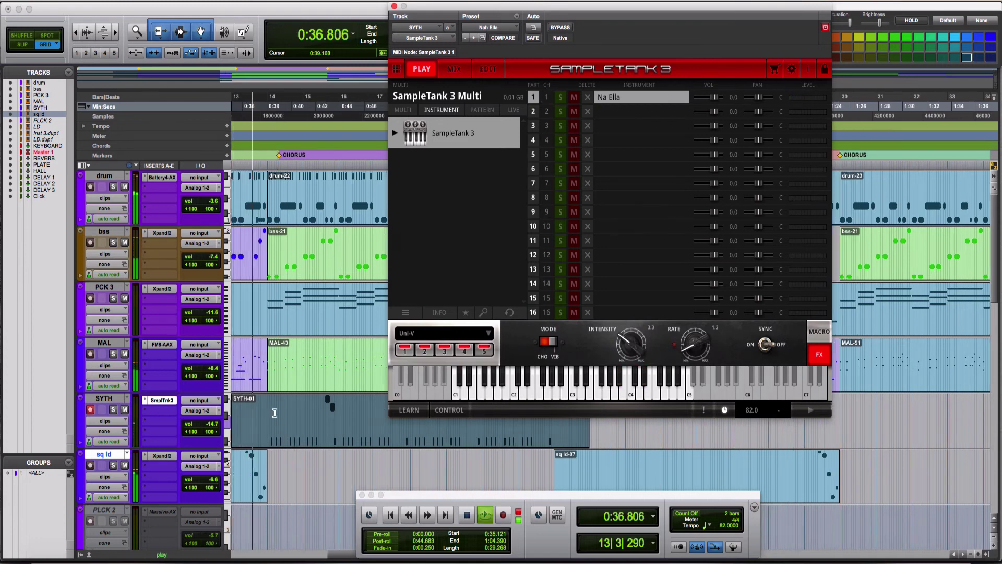
pyautogui.click(270, 410)
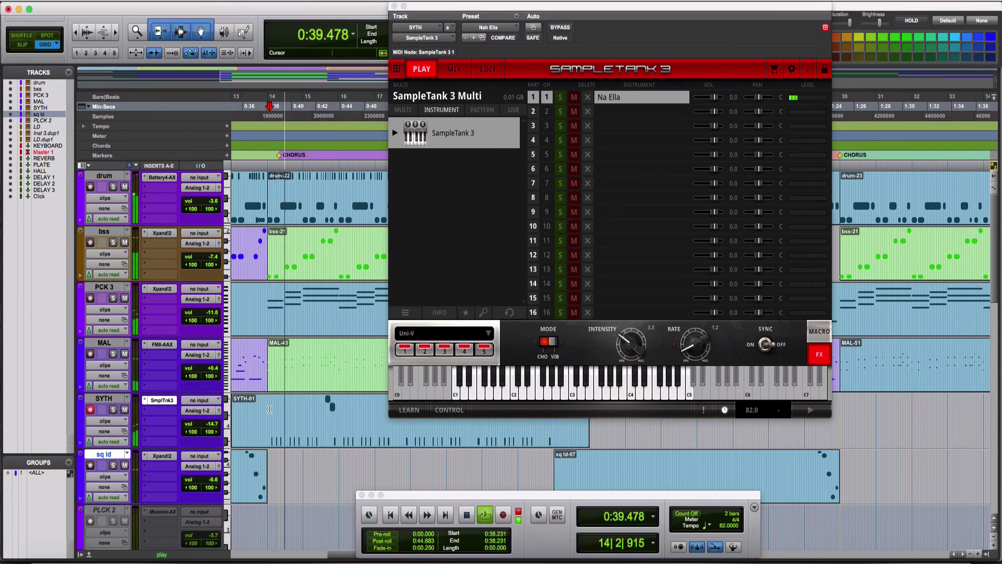
pyautogui.moveTo(630, 343); pyautogui.dragTo(634, 397)
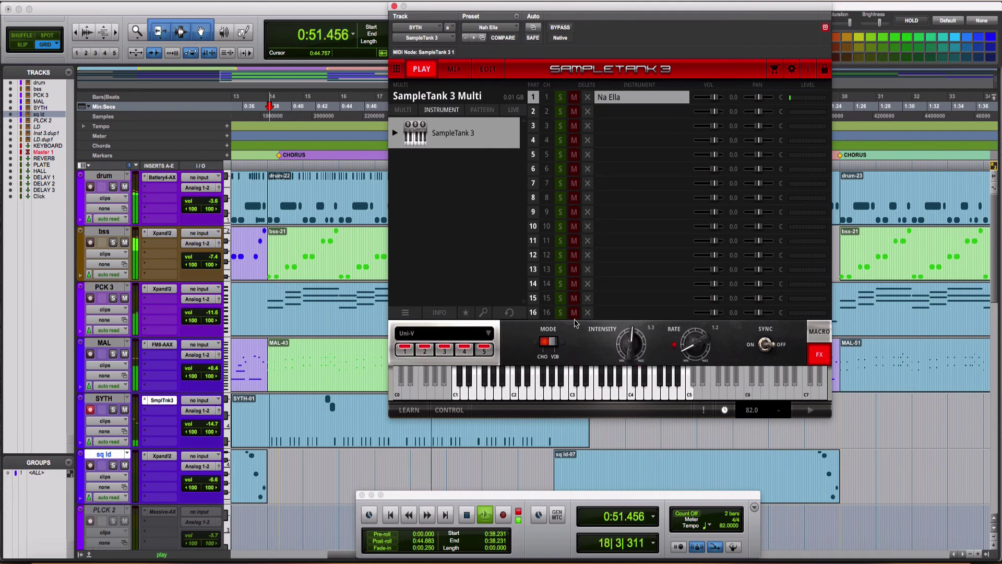
# Load the Stereo Imager in the fifth effect slot, audition it and set its stereo width close to narrow
pyautogui.click(489, 336)
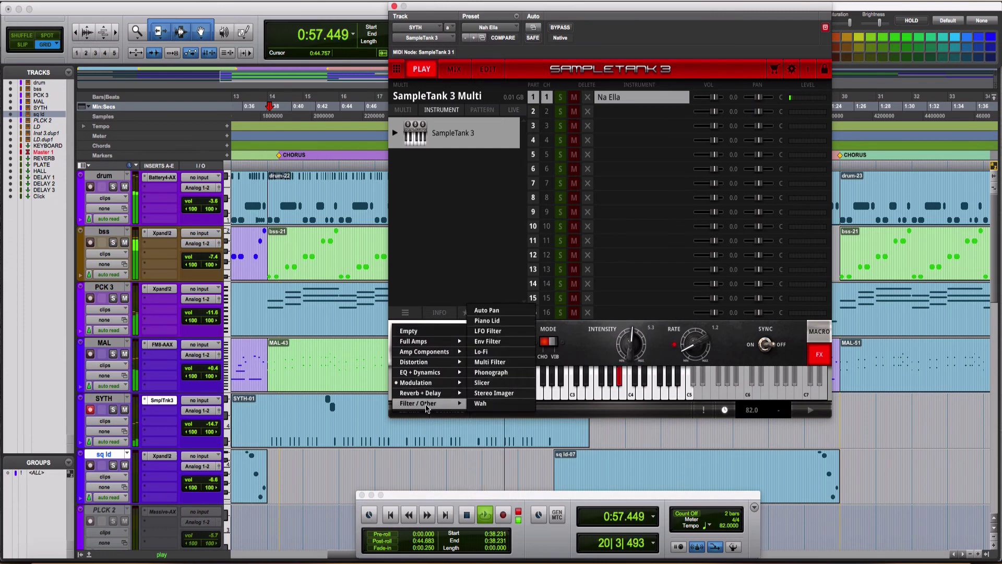
pyautogui.click(496, 394)
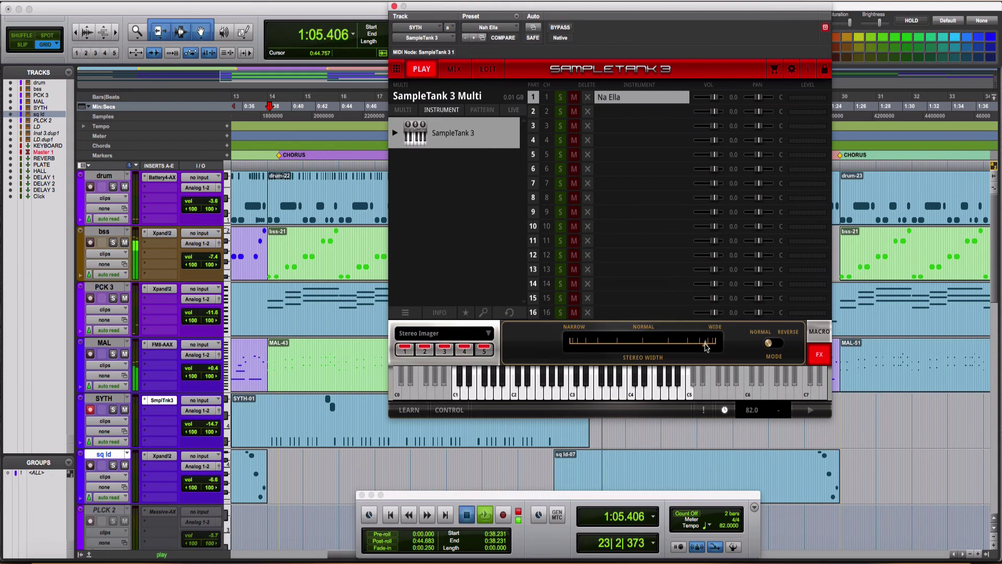
pyautogui.press('space')
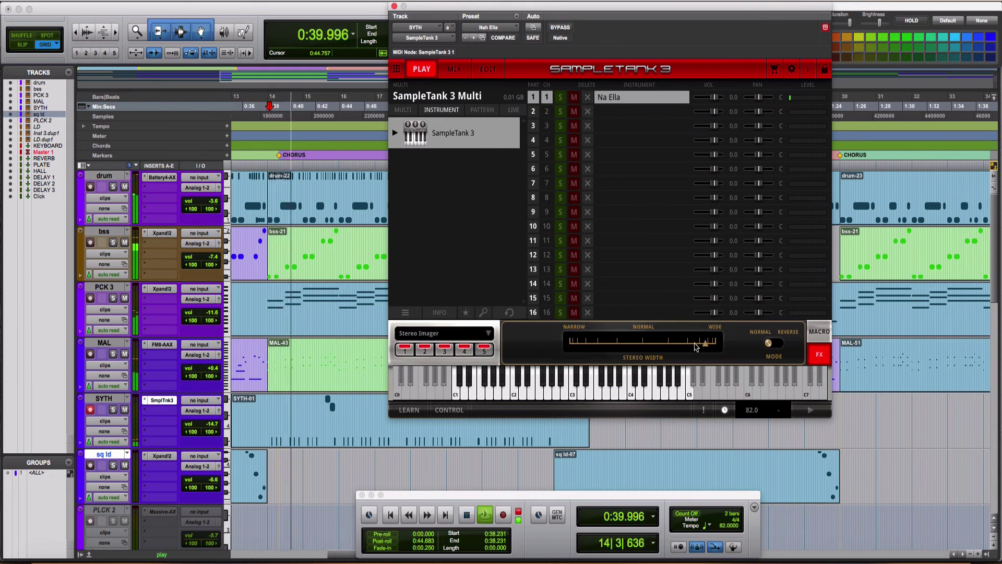
pyautogui.moveTo(695, 346); pyautogui.dragTo(598, 344)
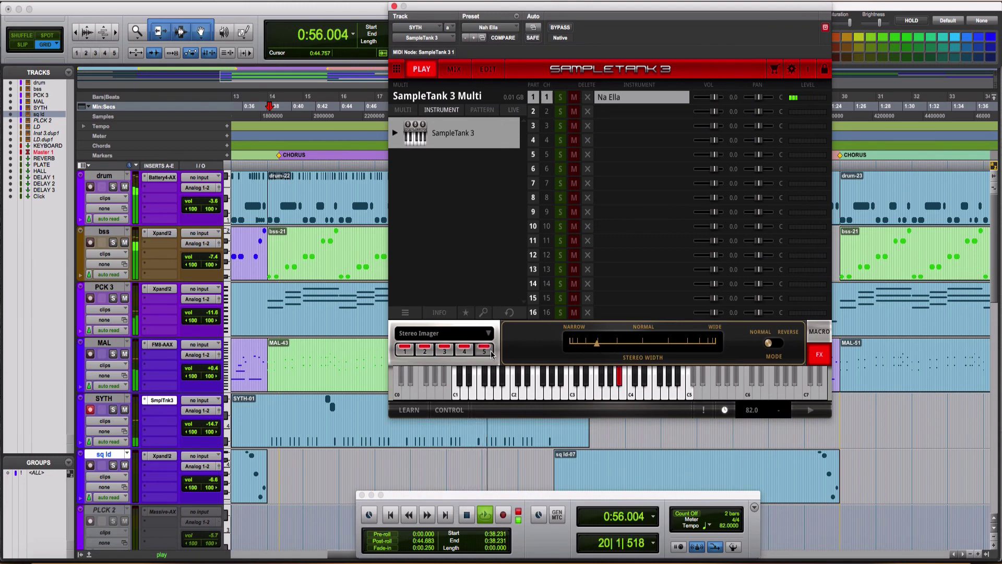
# Review the effects in all five SampleTank slots while auditioning the chorus from 0:38.231, and close the plug-in
pyautogui.click(465, 352)
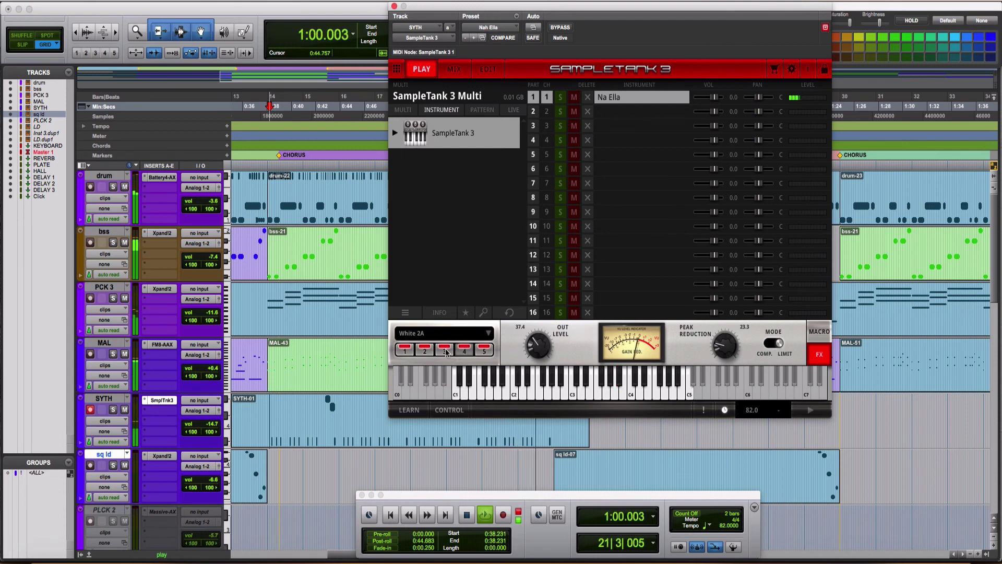
pyautogui.click(446, 350)
pyautogui.click(425, 350)
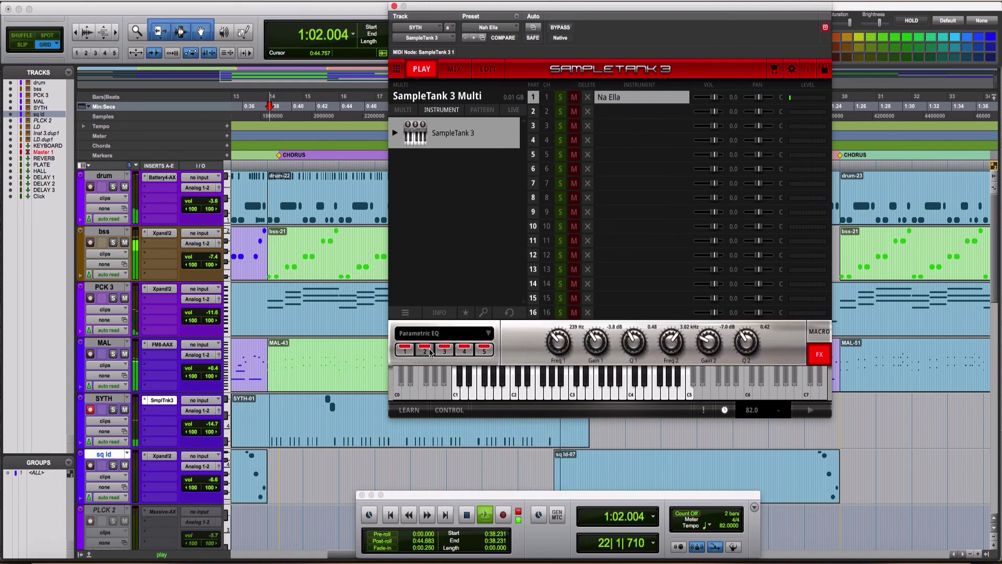
pyautogui.press('space')
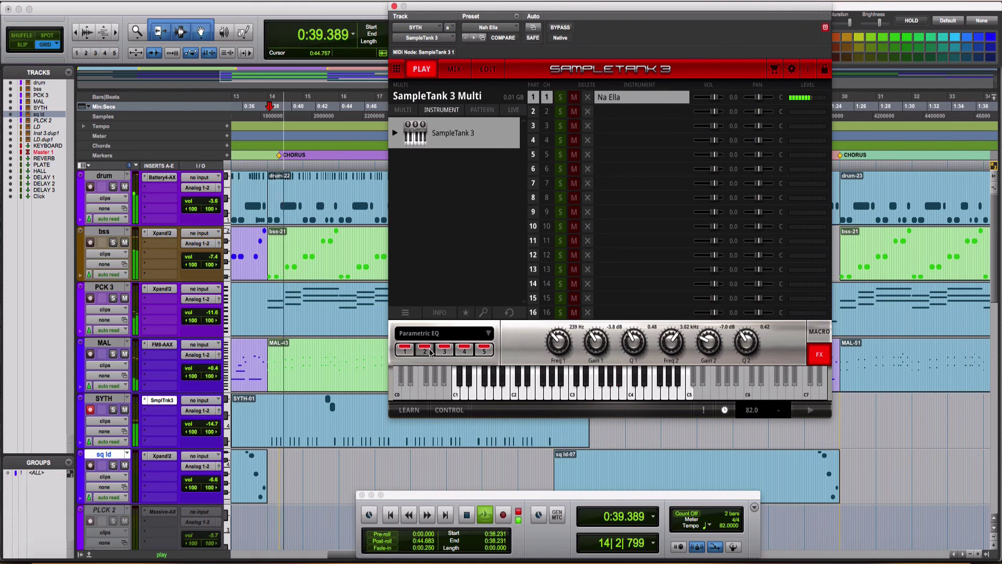
pyautogui.click(404, 349)
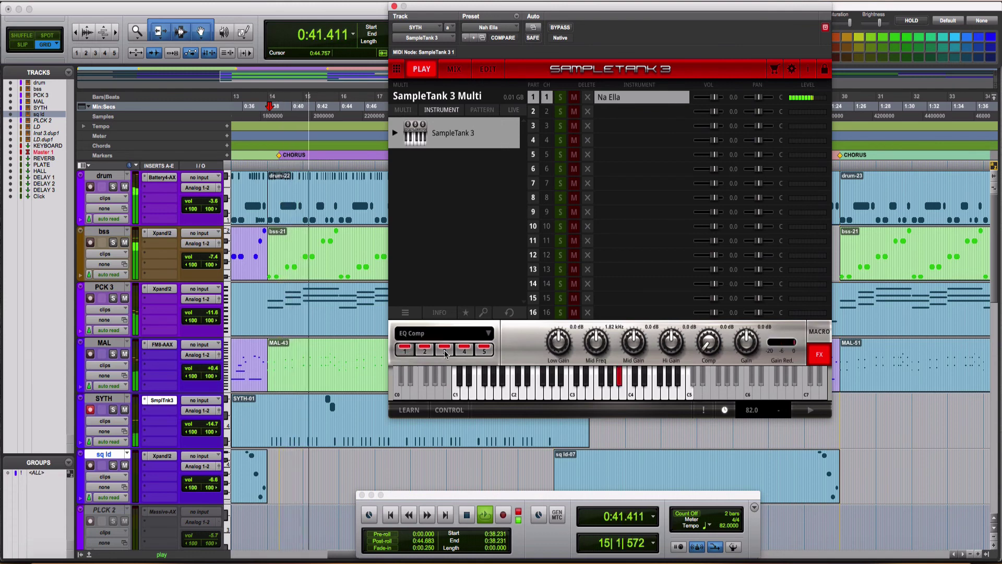
pyautogui.click(425, 349)
pyautogui.click(456, 351)
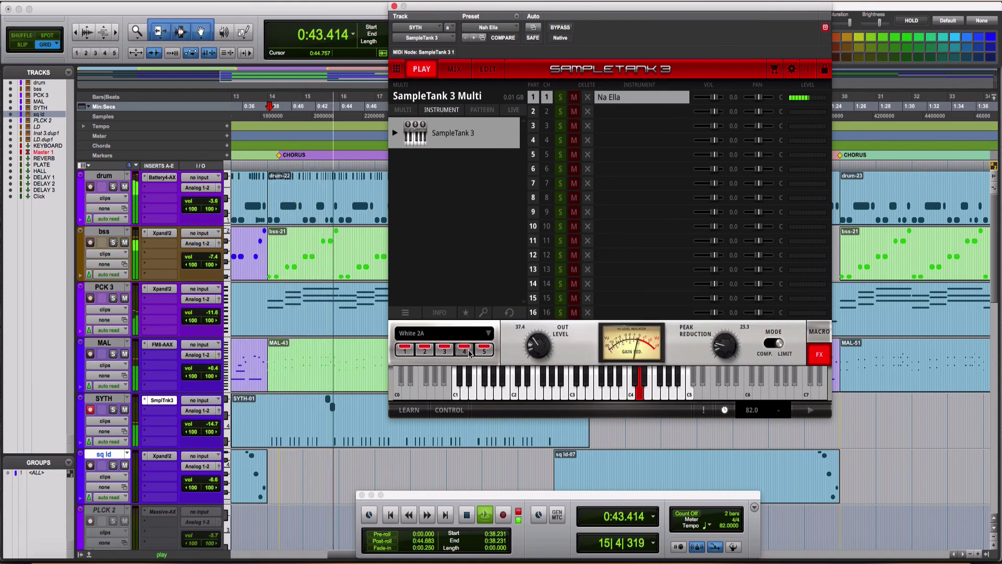
pyautogui.click(464, 350)
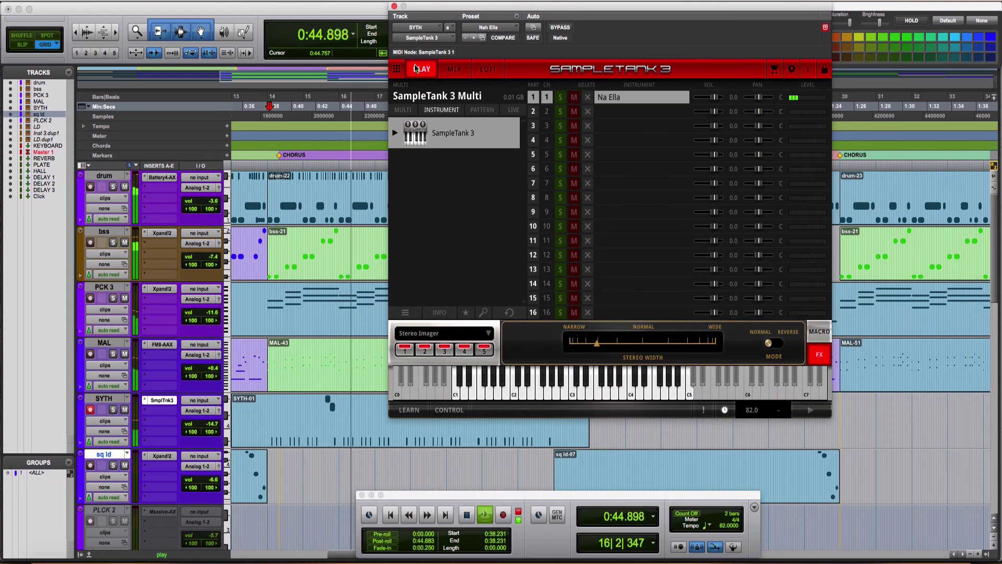
pyautogui.click(395, 6)
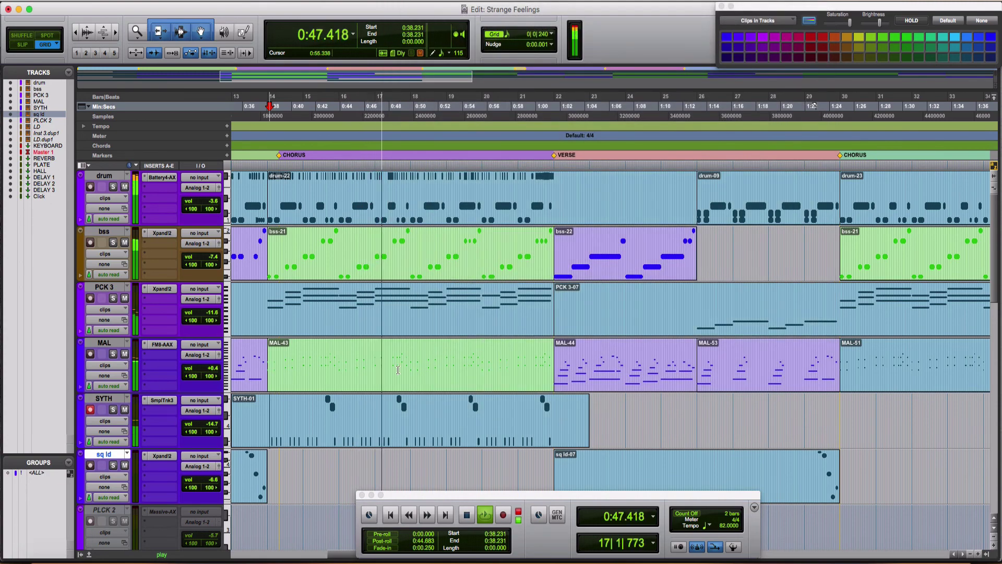
# Slightly lengthen all the repeated Bb3 notes of the SYTH part in the MIDI Editor using Slip mode, and close the editor
pyautogui.doubleClick(413, 425)
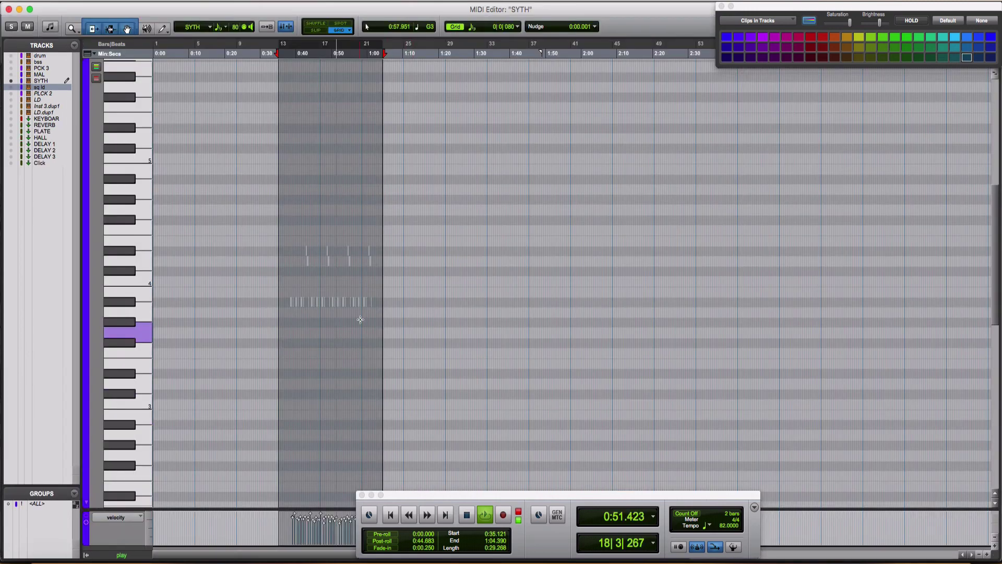
pyautogui.click(288, 300)
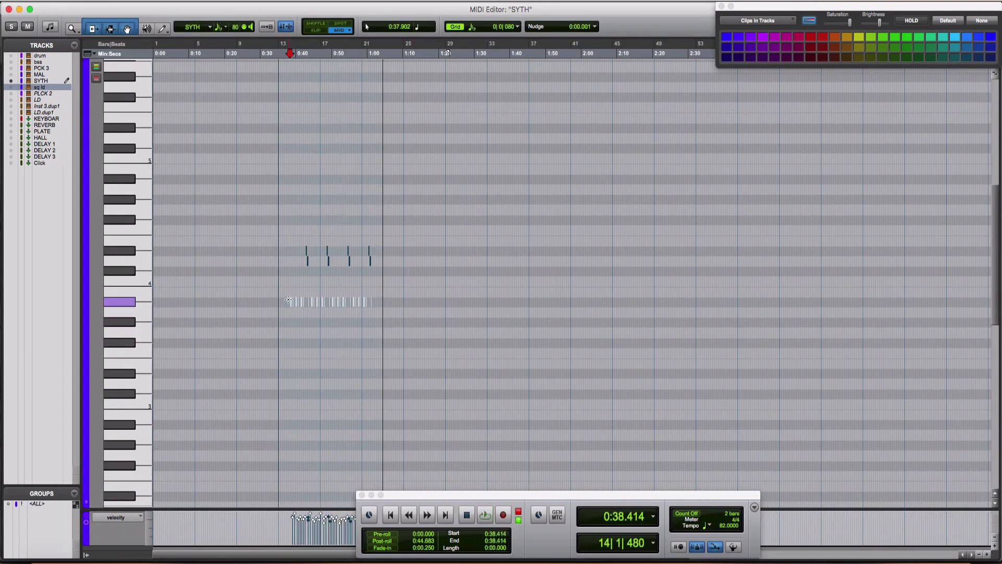
pyautogui.press('super+bracketright')
pyautogui.press('super+bracketright')
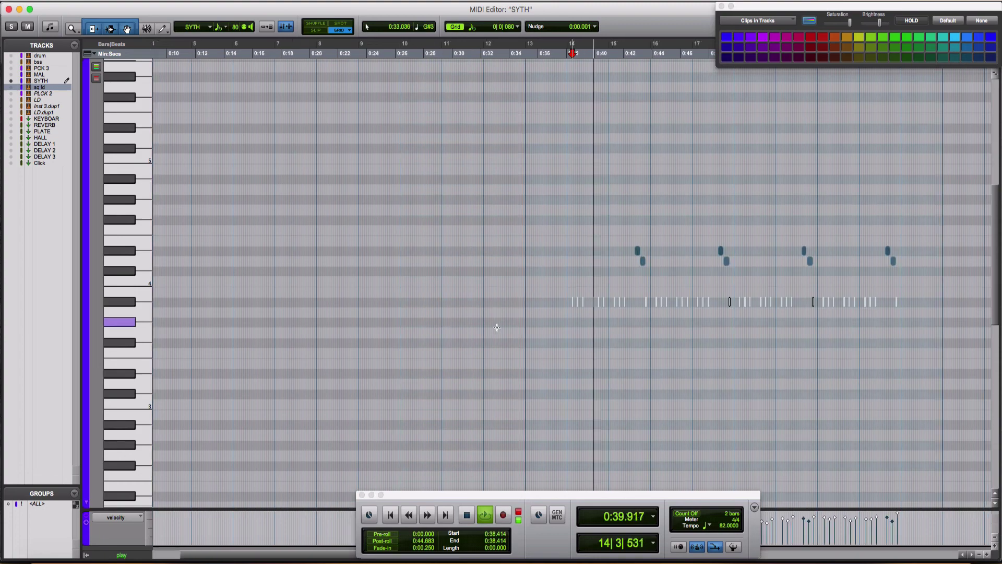
pyautogui.press('super+bracketright')
pyautogui.press('super+bracketright')
pyautogui.press('super+bracketright')
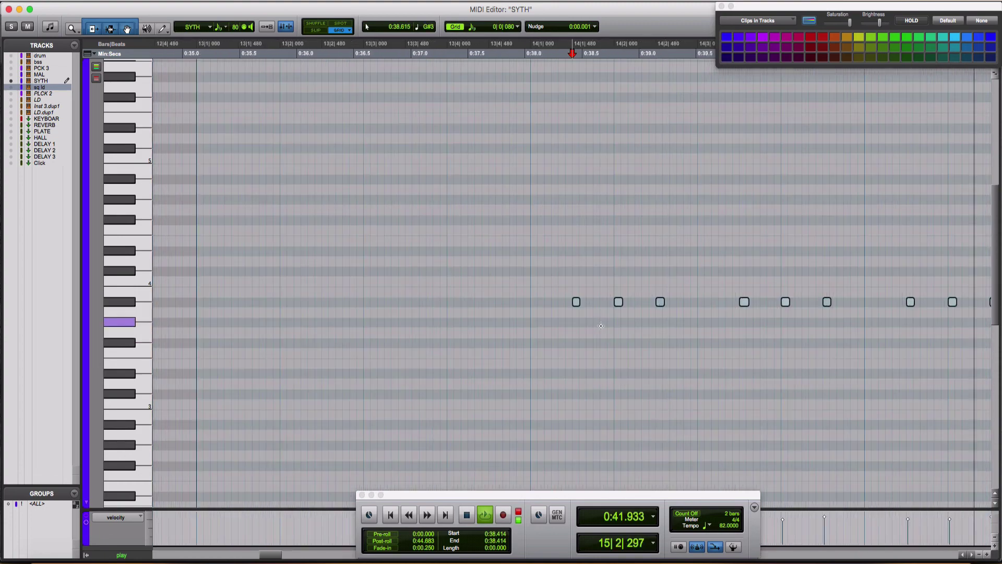
pyautogui.press('F2')
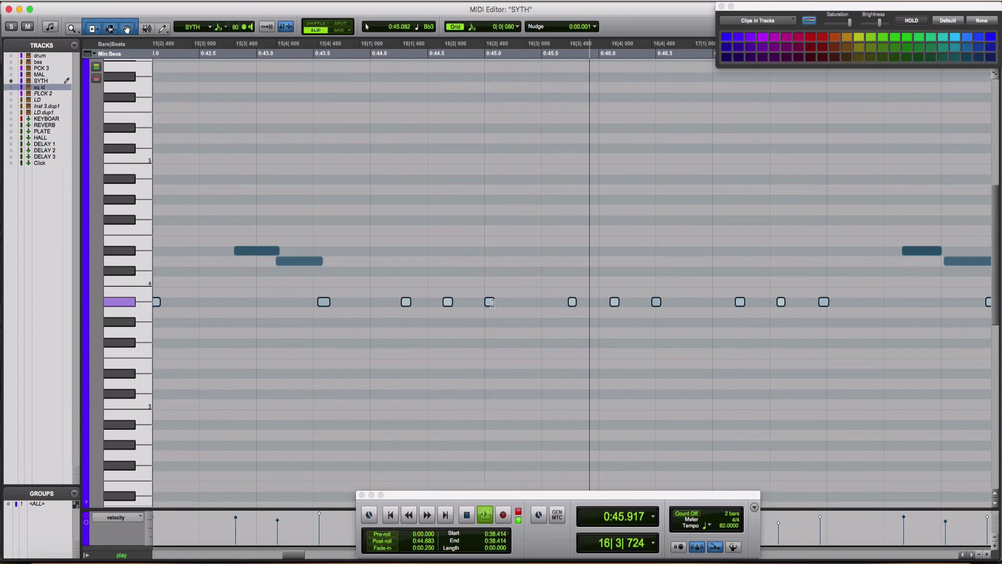
pyautogui.moveTo(492, 304); pyautogui.dragTo(499, 303)
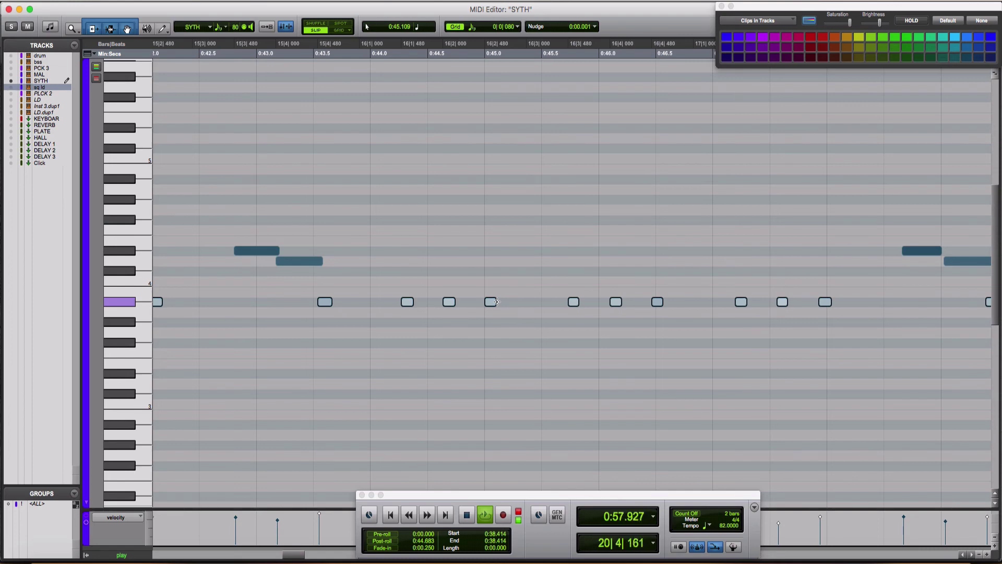
pyautogui.click(9, 9)
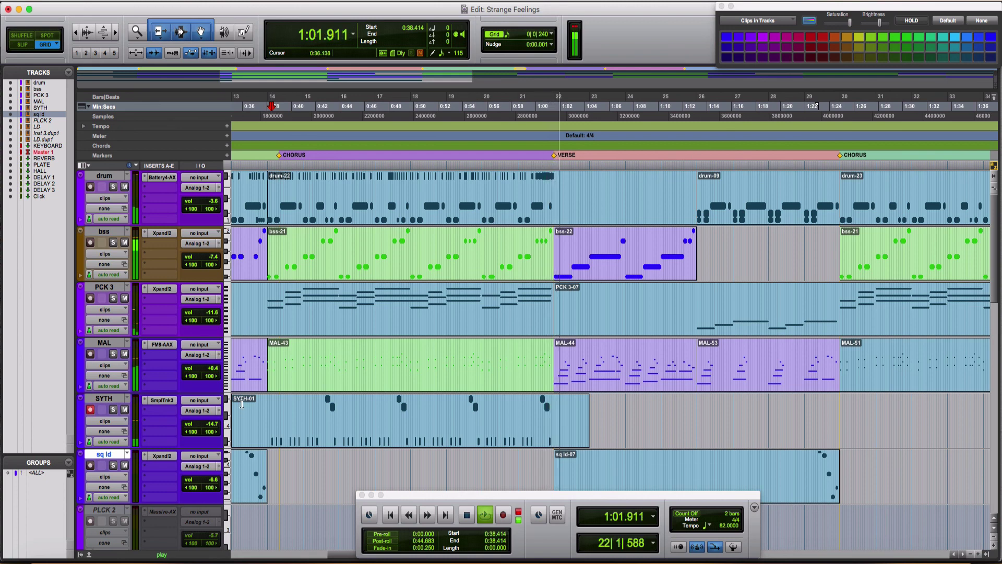
# Replay the chorus from 0:38.414 and lower the SYTH track's volume to -18.0 dB
pyautogui.press('space')
pyautogui.press('space')
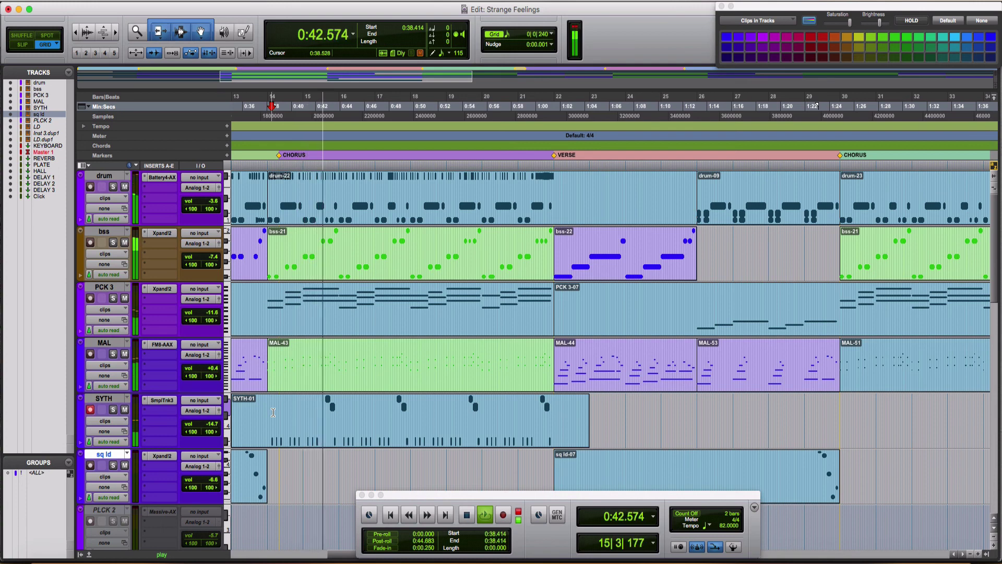
pyautogui.moveTo(189, 425); pyautogui.dragTo(191, 428)
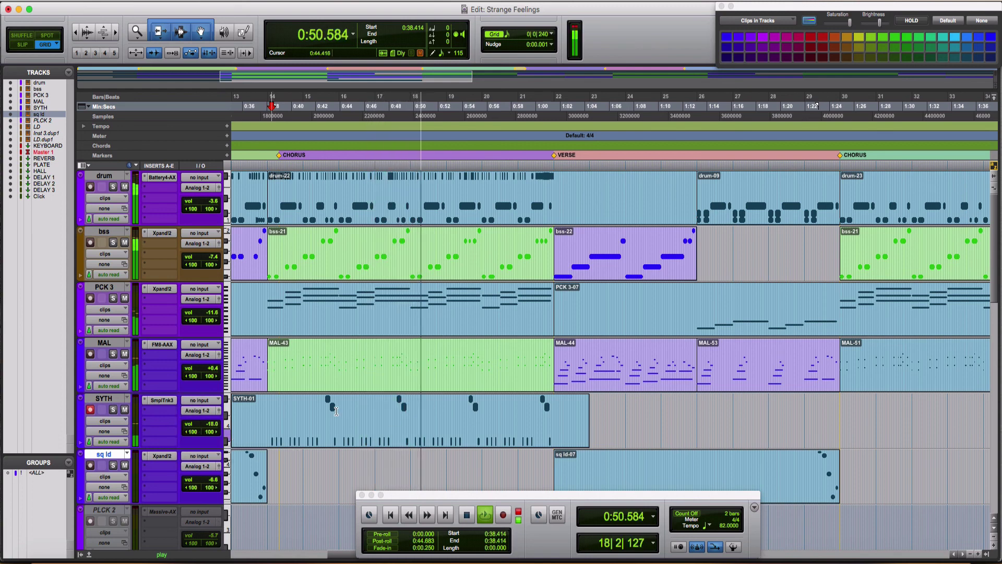
# Audition the SYTH part and cut out its sections from 0:44.268 to about 0:48.5 and from 0:55.792 to about 0:58.9
pyautogui.press('space')
pyautogui.click(335, 418)
pyautogui.press('space')
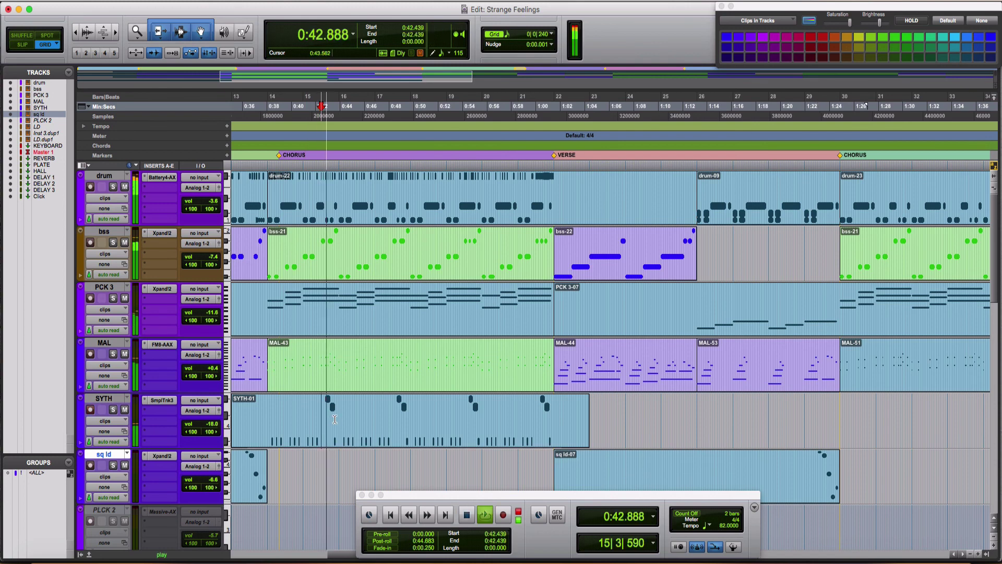
pyautogui.click(345, 419)
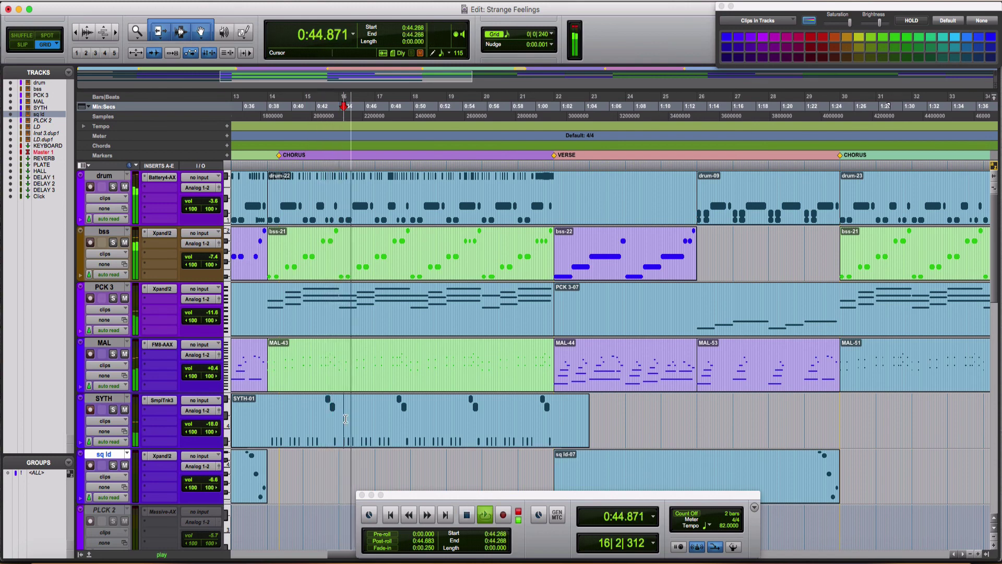
pyautogui.moveTo(345, 418); pyautogui.dragTo(396, 429)
pyautogui.press('Delete')
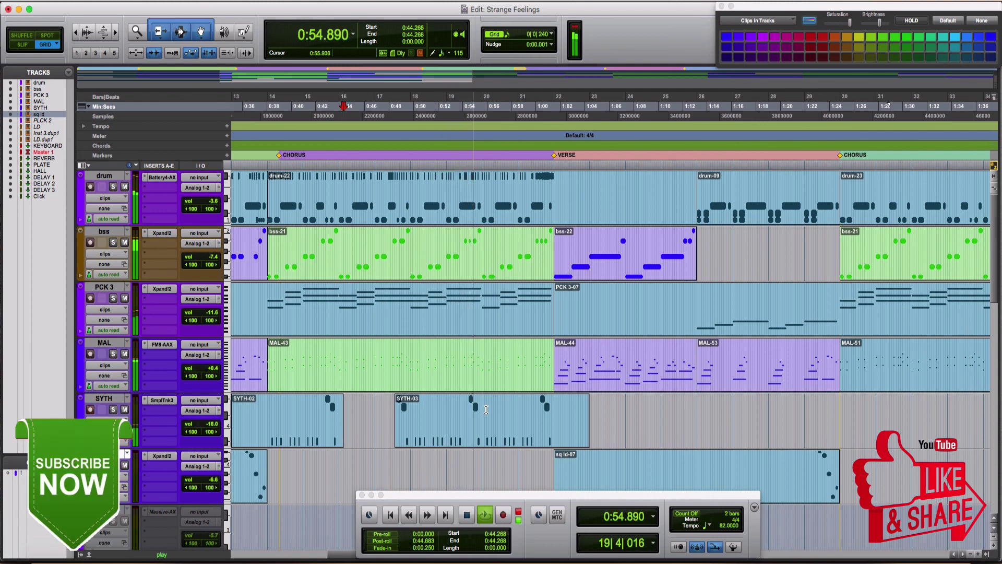
pyautogui.moveTo(485, 420); pyautogui.dragTo(522, 430)
pyautogui.press('Delete')
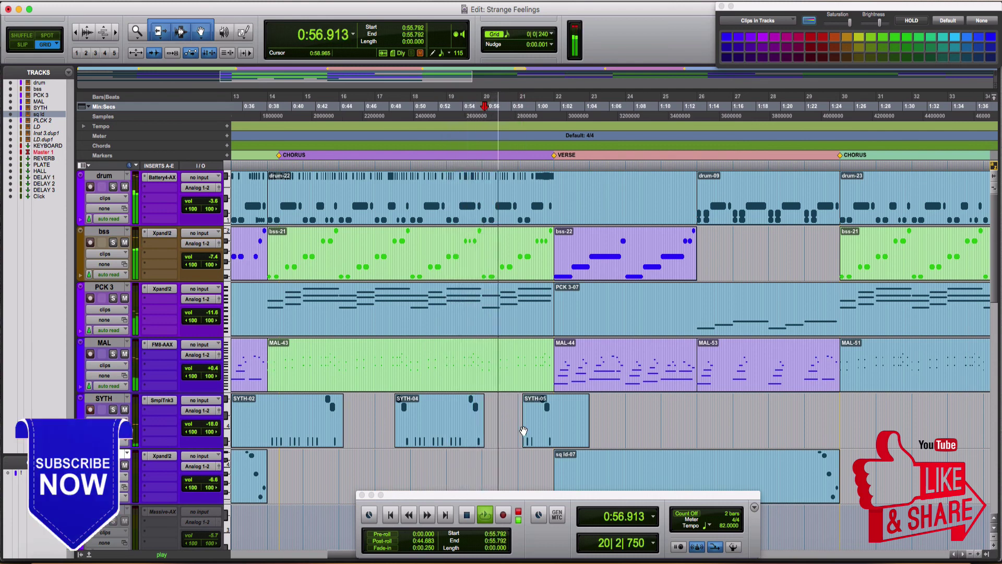
# Audition the last SYTH clip before the verse and trim its start to 0:58.536
pyautogui.moveTo(523, 425); pyautogui.dragTo(527, 421)
pyautogui.press('space')
pyautogui.press('space')
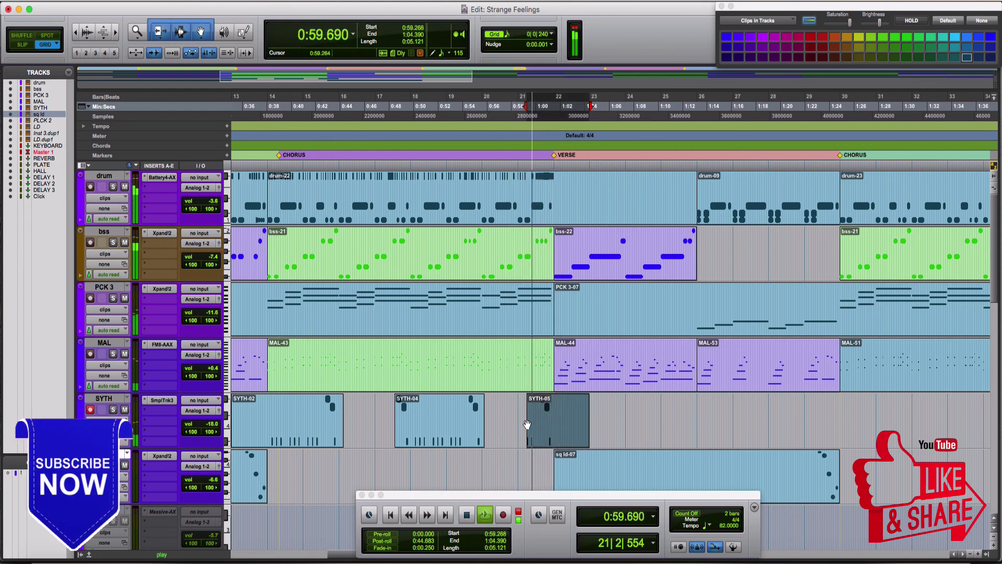
pyautogui.press('space')
pyautogui.click(518, 419)
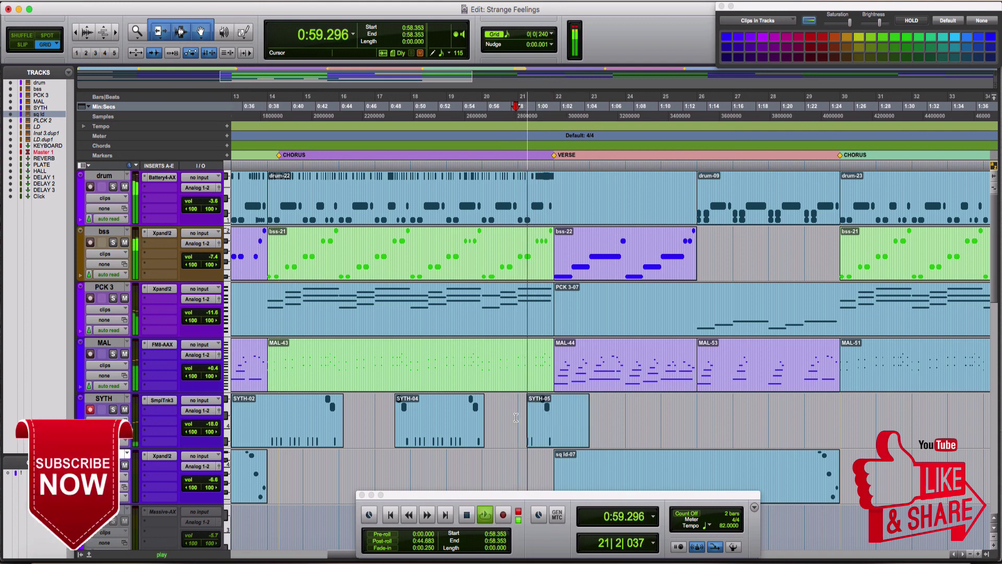
pyautogui.press('space')
pyautogui.doubleClick(526, 416)
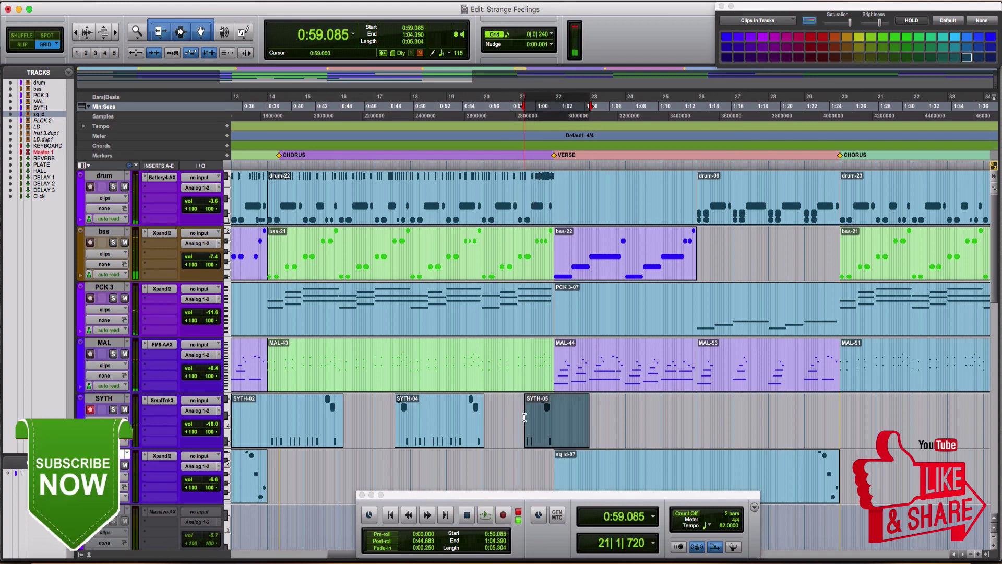
pyautogui.moveTo(524, 418); pyautogui.dragTo(521, 415)
pyautogui.press('space')
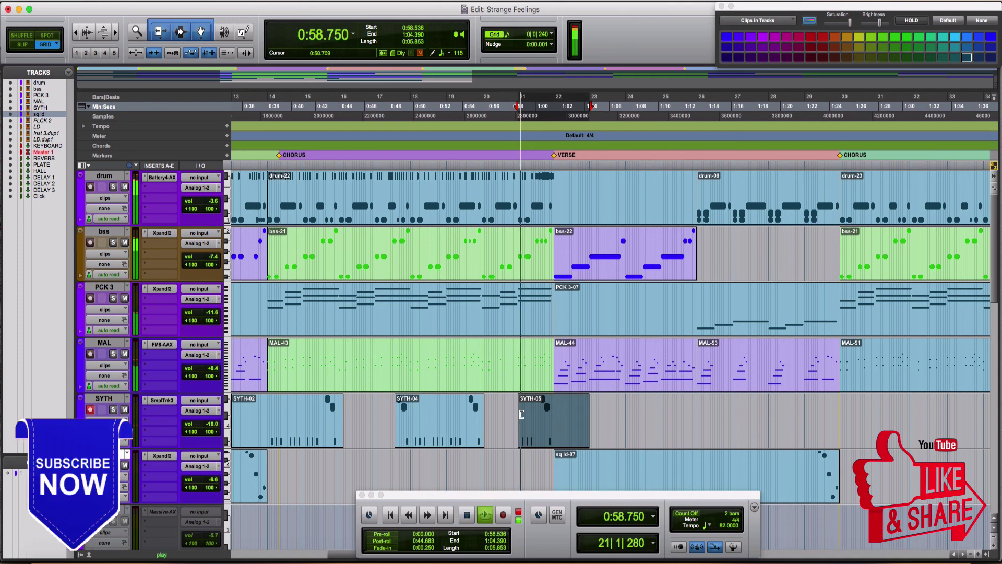
pyautogui.press('space')
pyautogui.press('space')
# Try to cut the notes between 0:59.451 and about 0:59.8 out of the last SYTH clip and audition from 0:58.170
pyautogui.click(529, 418)
pyautogui.press('b')
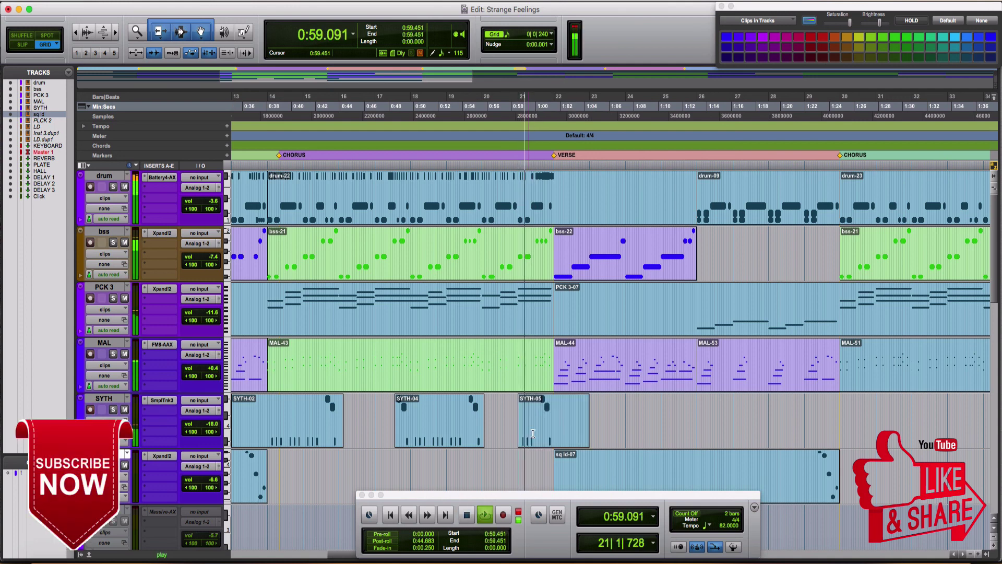
pyautogui.moveTo(529, 436); pyautogui.dragTo(534, 436)
pyautogui.press('space')
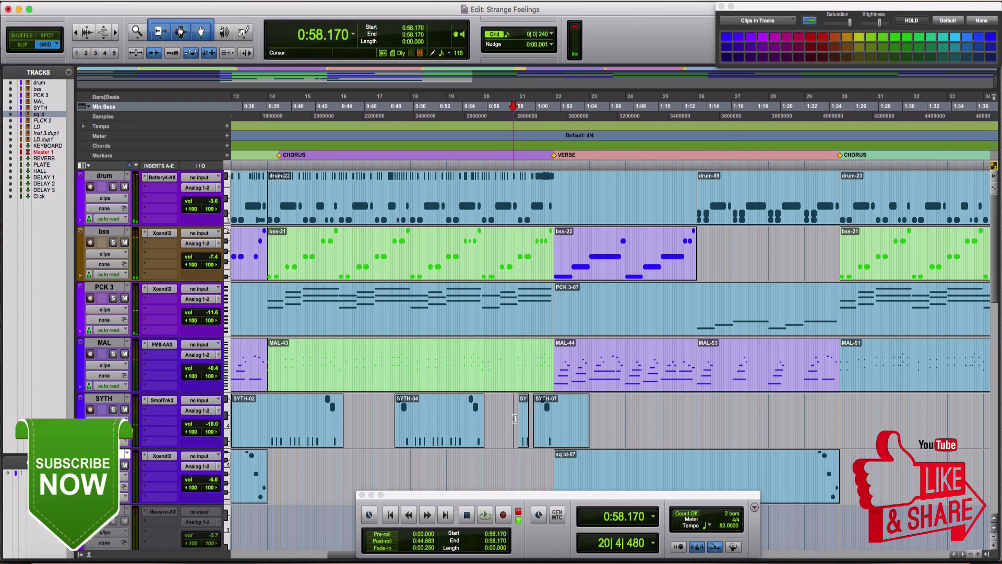
pyautogui.press('space')
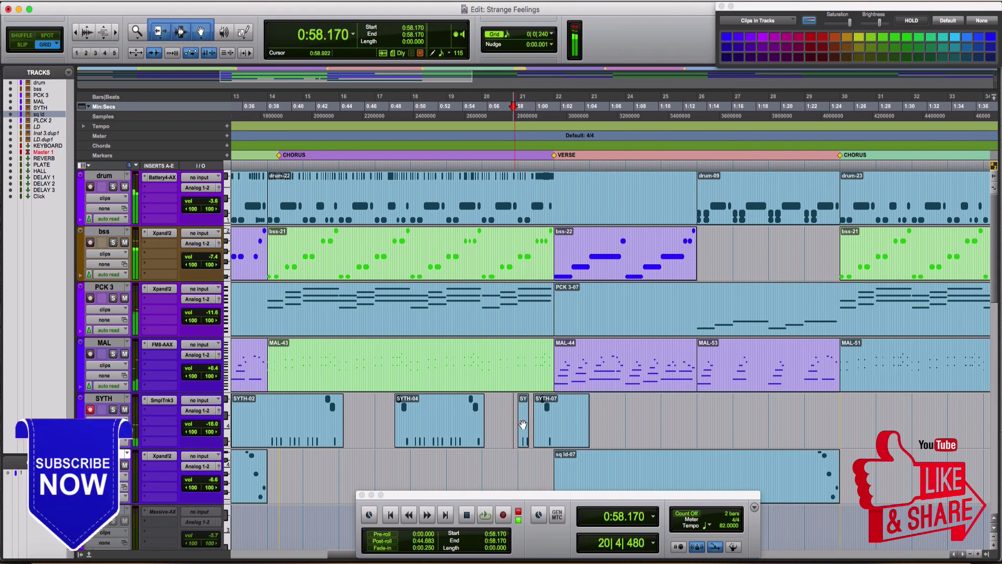
# Extend the short SYTH clip to meet the next one, remove its section from 0:59.268 to 0:59.451, and audition from 0:58.353
pyautogui.press('space')
pyautogui.press('t')
pyautogui.press('t')
pyautogui.press('space')
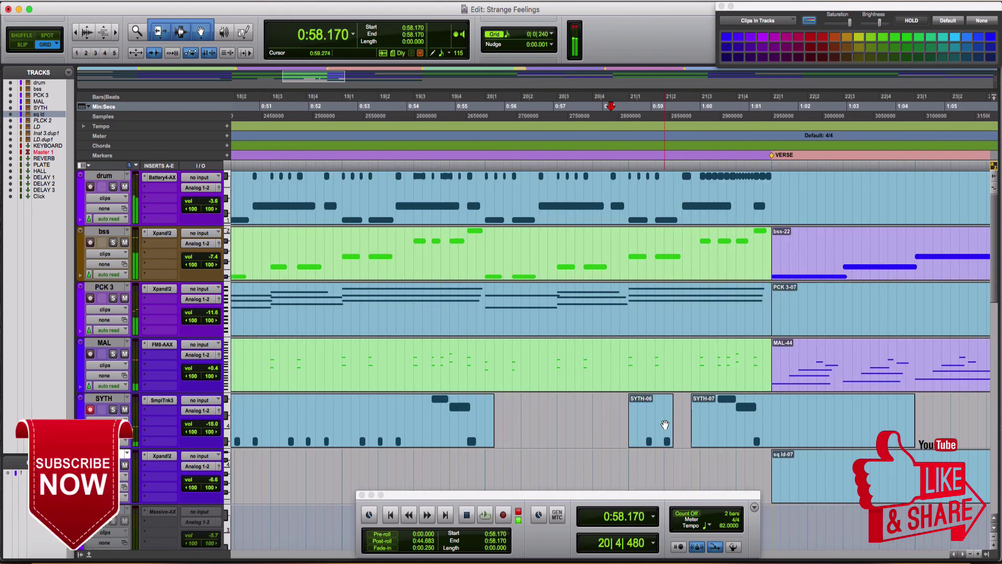
pyautogui.moveTo(672, 421)
pyautogui.mouseDown()
pyautogui.moveTo(691, 424)
pyautogui.moveTo(671, 415)
pyautogui.mouseUp()
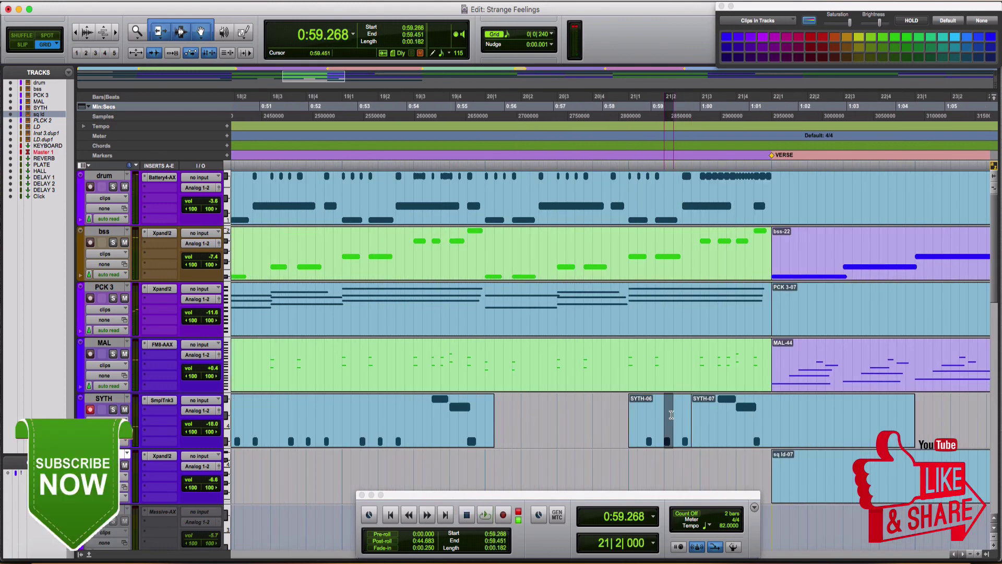
pyautogui.click(633, 408)
pyautogui.click(624, 409)
pyautogui.press('space')
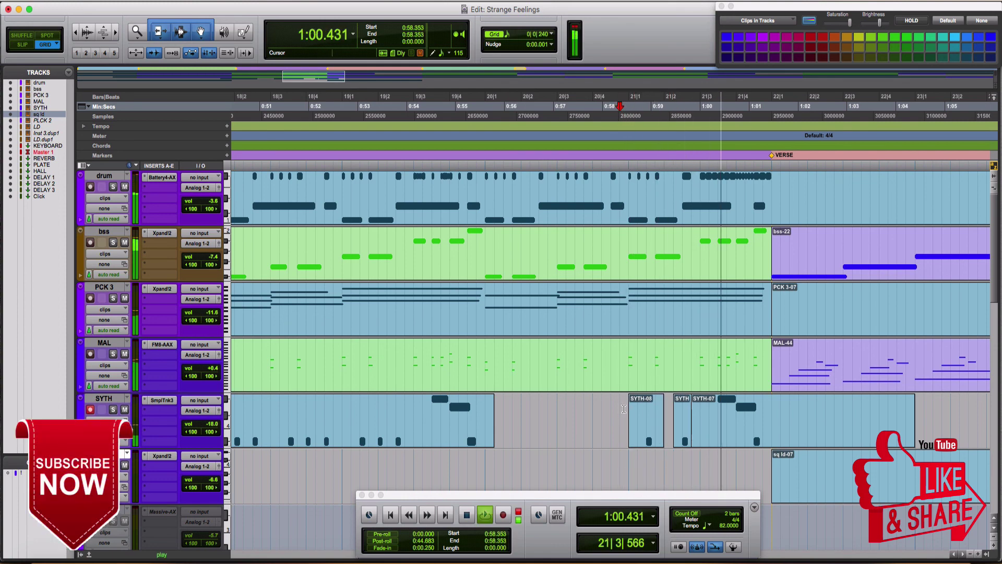
# Consolidate the SYTH clips across the chorus from 0:38.048 to 1:01.463, and consolidate again including the verse up to about 1:25
pyautogui.press('super+bracketleft')
pyautogui.press('super+bracketleft')
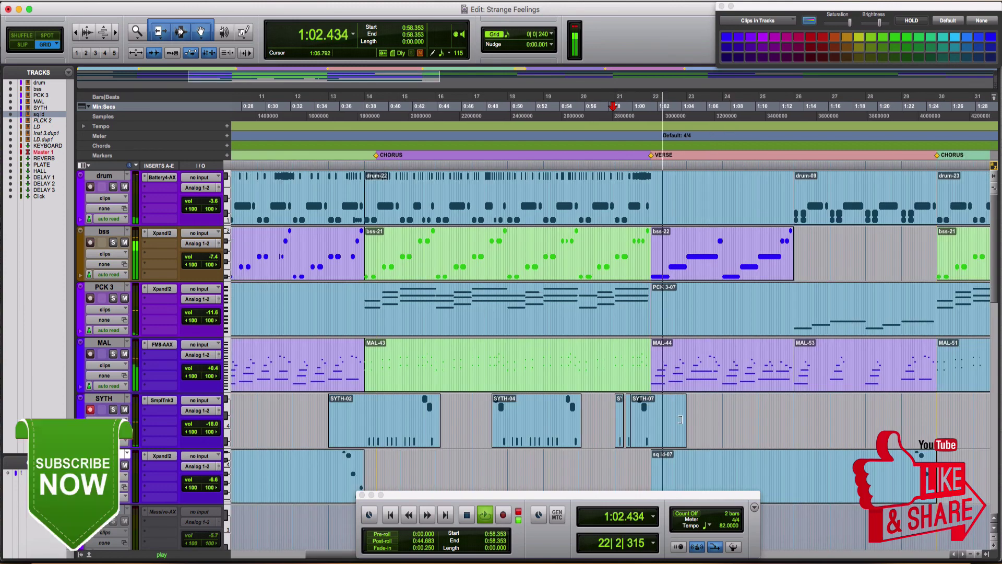
pyautogui.press('space')
pyautogui.moveTo(651, 405); pyautogui.dragTo(364, 420)
pyautogui.hotkey('alt', 'shift', '3')
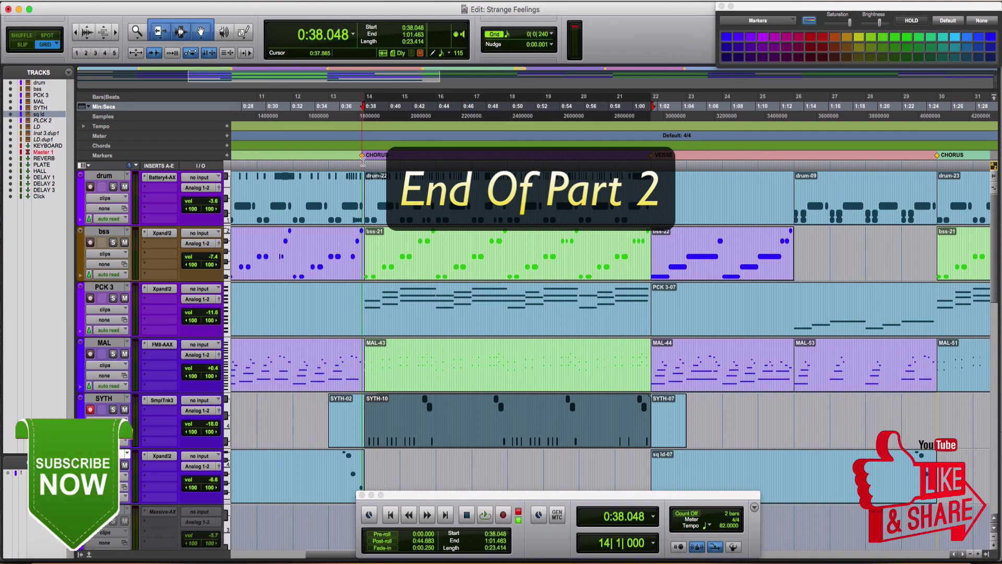
pyautogui.moveTo(649, 421); pyautogui.dragTo(928, 441)
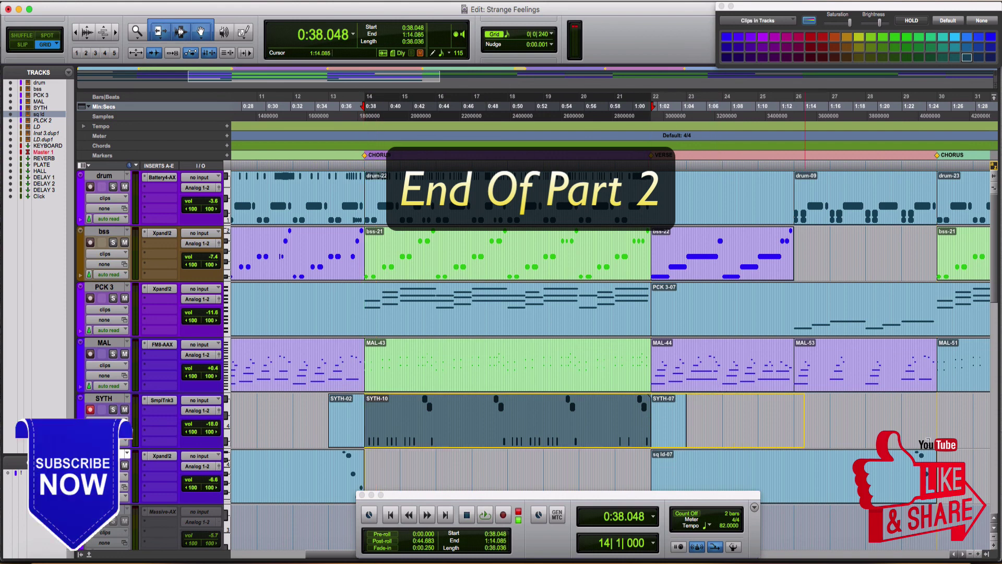
pyautogui.hotkey('alt', 'shift', '3')
# Trim the end of the consolidated SYTH clip to the start of the next chorus and duplicate it there at 1:24.878
pyautogui.click(931, 413)
pyautogui.press('space')
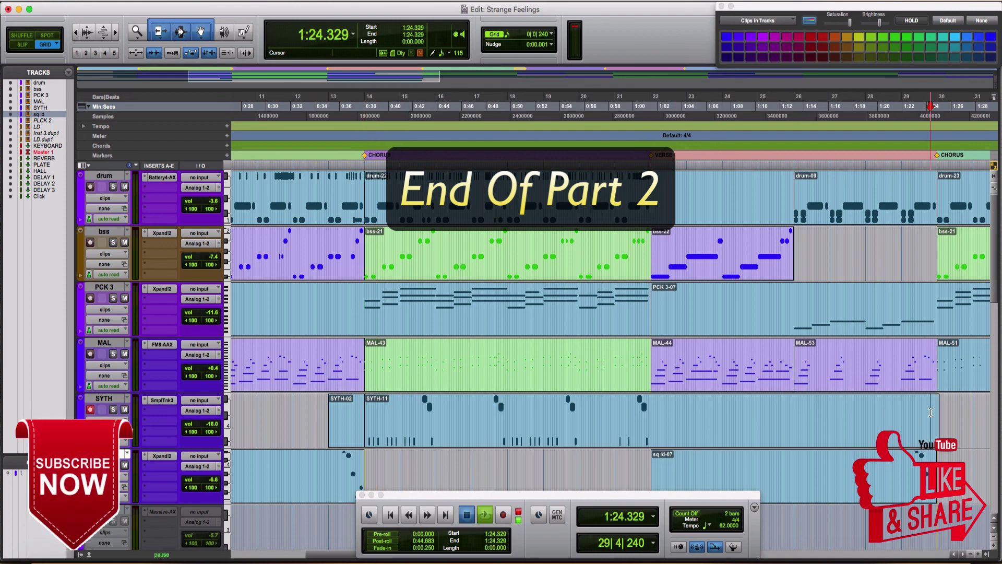
pyautogui.press('t')
pyautogui.press('t')
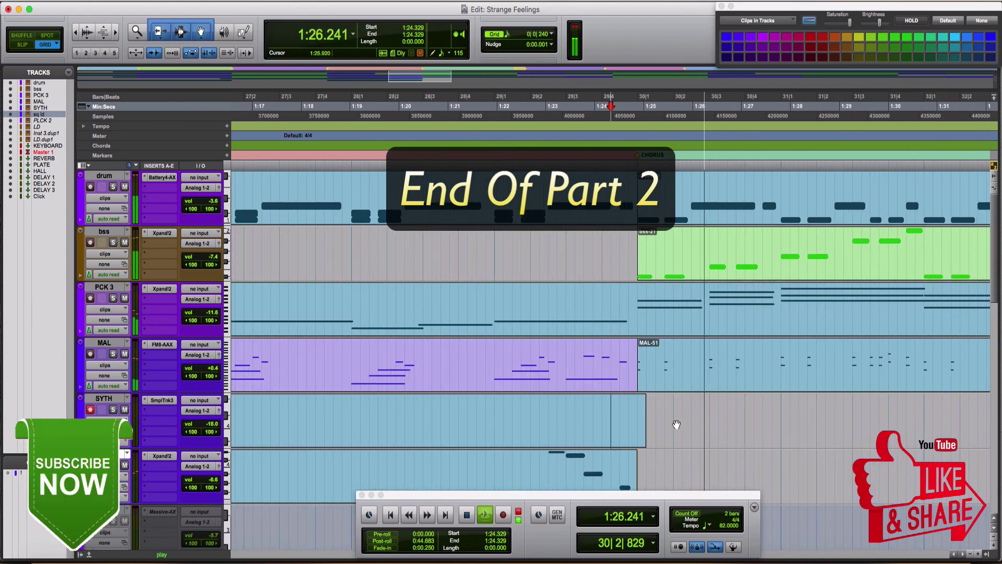
pyautogui.moveTo(645, 420); pyautogui.dragTo(641, 420)
pyautogui.press('super+d')
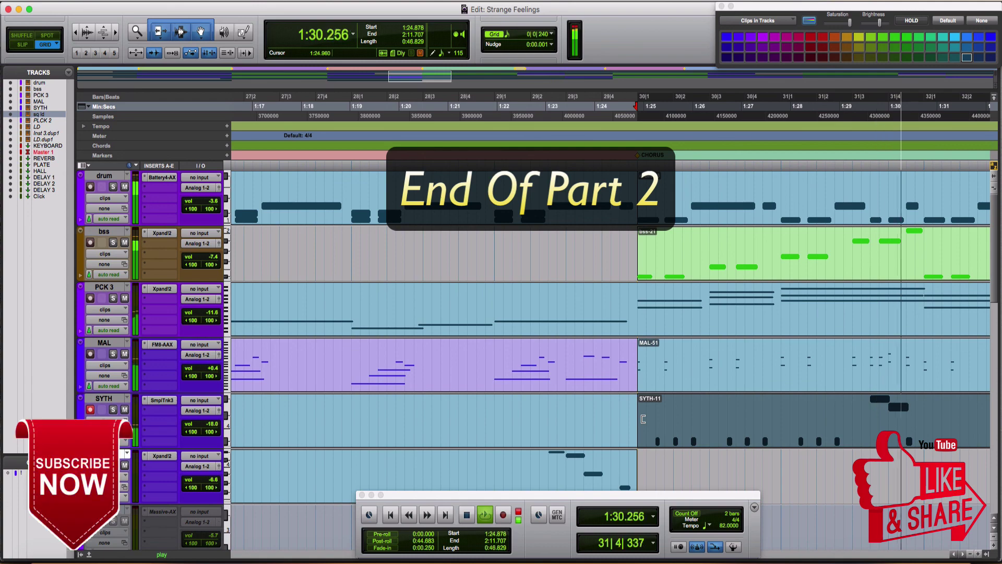
pyautogui.press('super+bracketleft')
pyautogui.press('super+bracketleft')
pyautogui.press('super+bracketleft')
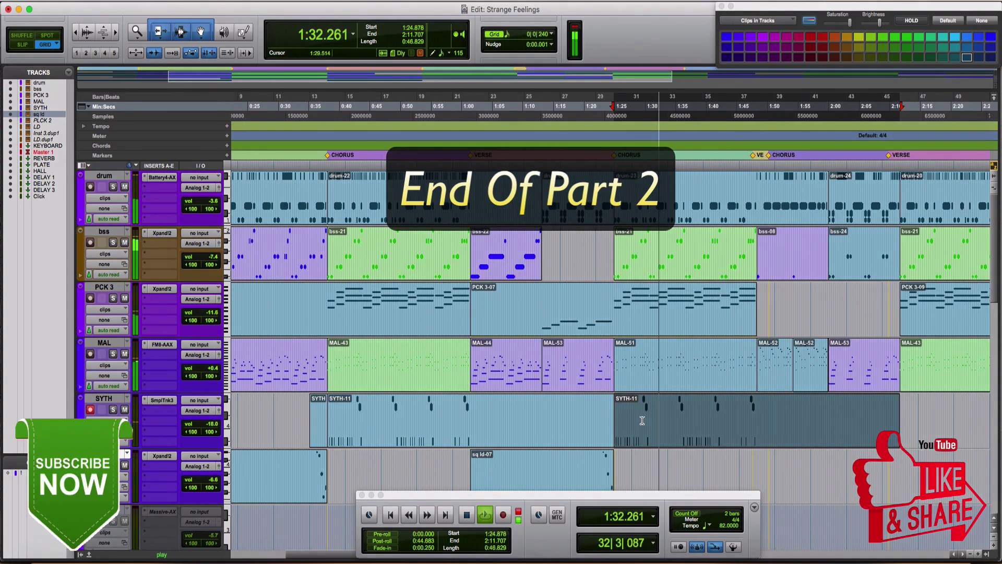